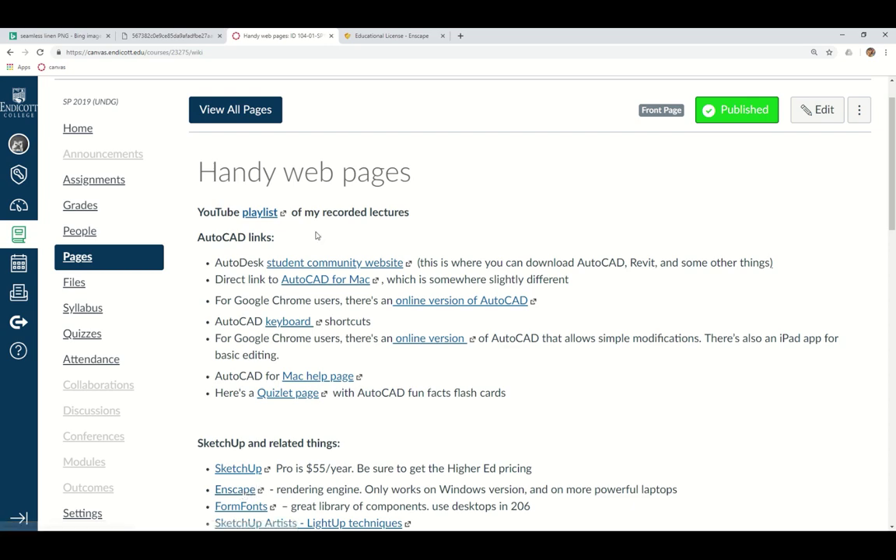
- Switch to the Enscape educational license sign-up page in the browser
{"action": "left_click", "coordinate": [382, 35]}
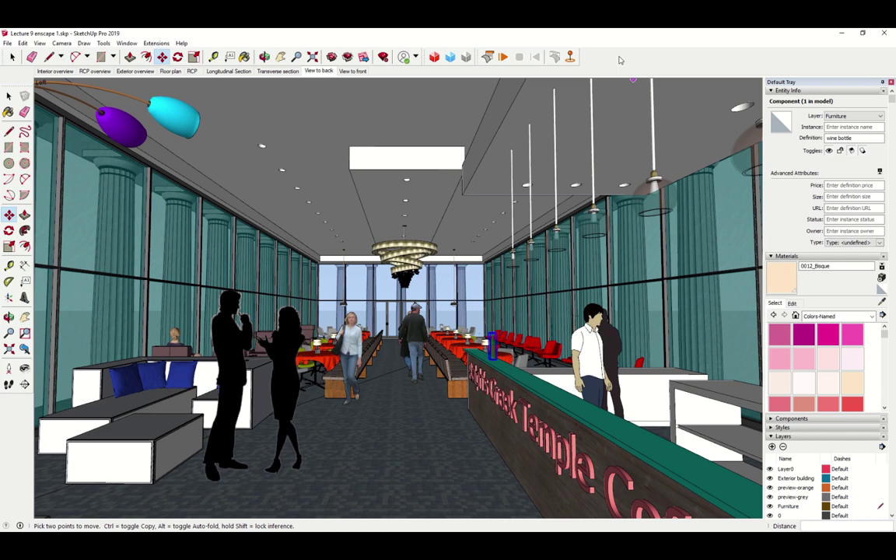
- Show the Enscape toolbar and start Enscape's live render of the restaurant
{"action": "right_click", "coordinate": [620, 59]}
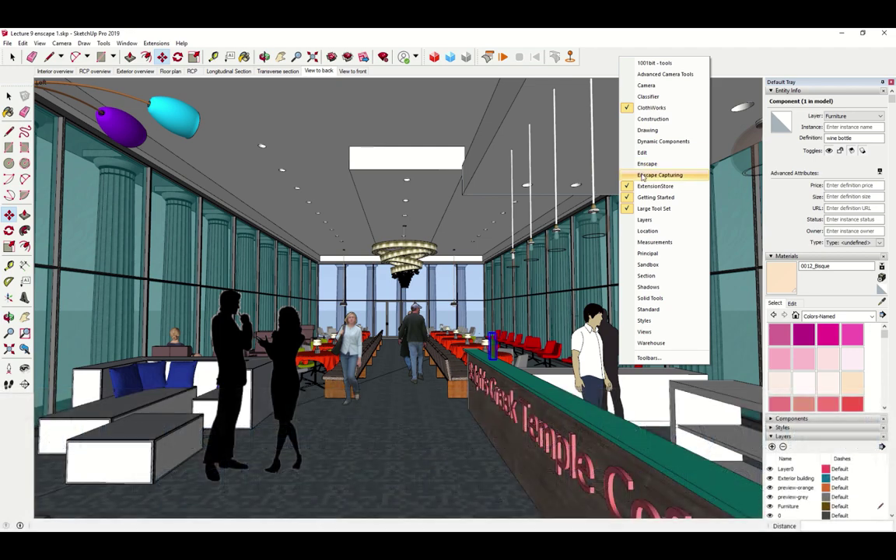
{"action": "left_click", "coordinate": [642, 165]}
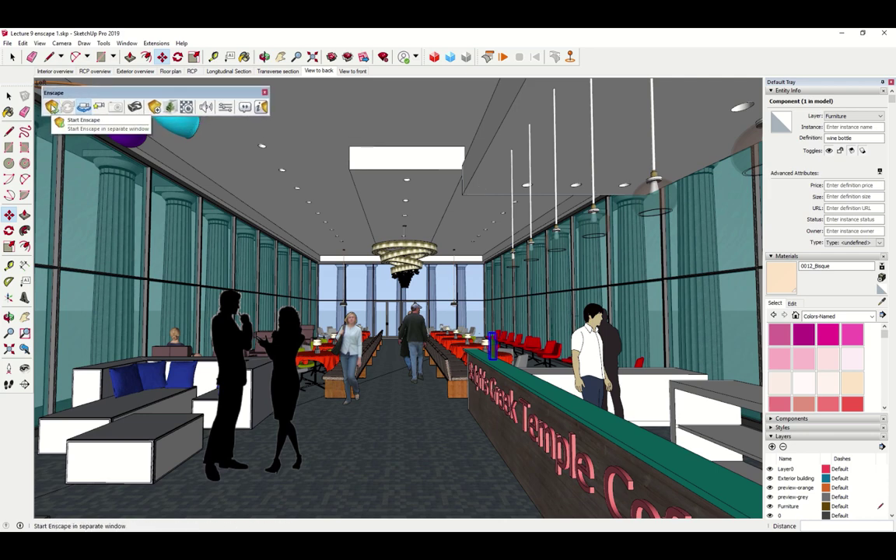
{"action": "left_click", "coordinate": [52, 107]}
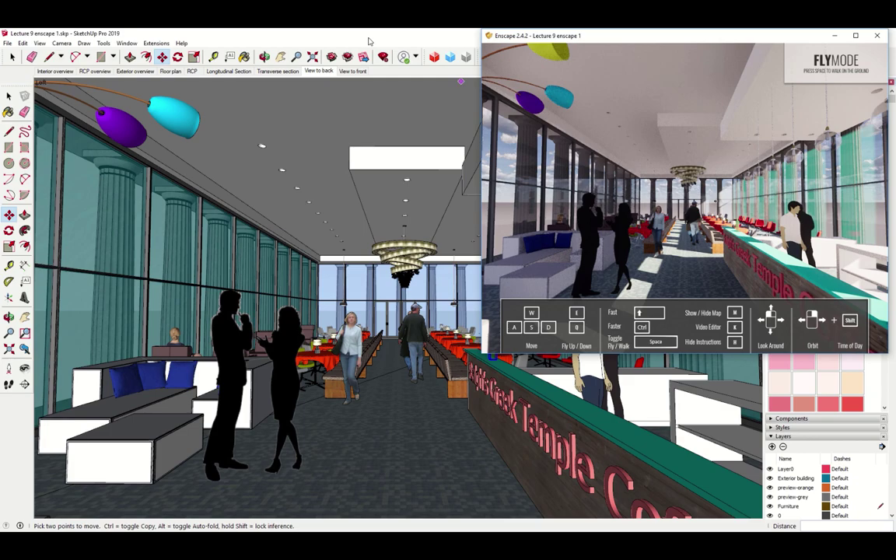
- Snap SketchUp to the left half and the Enscape render window to the right half
{"action": "mouse_move", "coordinate": [332, 36]}
{"action": "left_mouse_down"}
{"action": "mouse_move", "coordinate": [357, 52]}
{"action": "mouse_move", "coordinate": [321, 96]}
{"action": "mouse_move", "coordinate": [208, 115]}
{"action": "mouse_move", "coordinate": [156, 56]}
{"action": "mouse_move", "coordinate": [164, 66]}
{"action": "mouse_move", "coordinate": [64, 62]}
{"action": "mouse_move", "coordinate": [7, 42]}
{"action": "mouse_move", "coordinate": [2, 31]}
{"action": "mouse_move", "coordinate": [45, 60]}
{"action": "mouse_move", "coordinate": [7, 39]}
{"action": "mouse_move", "coordinate": [1, 56]}
{"action": "left_mouse_up"}
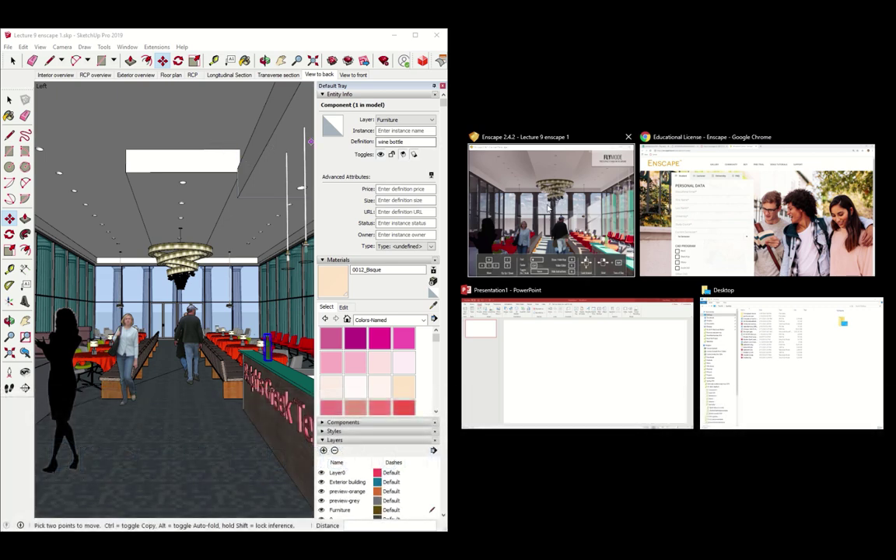
{"action": "left_click", "coordinate": [559, 214]}
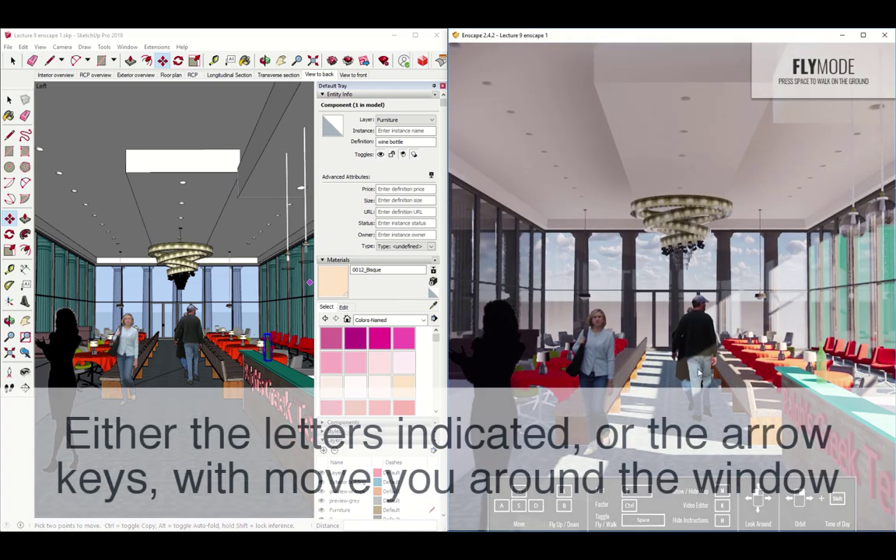
- Fly the Enscape camera down the central aisle to the bar counter with its red sign
{"action": "key", "text": "w"}
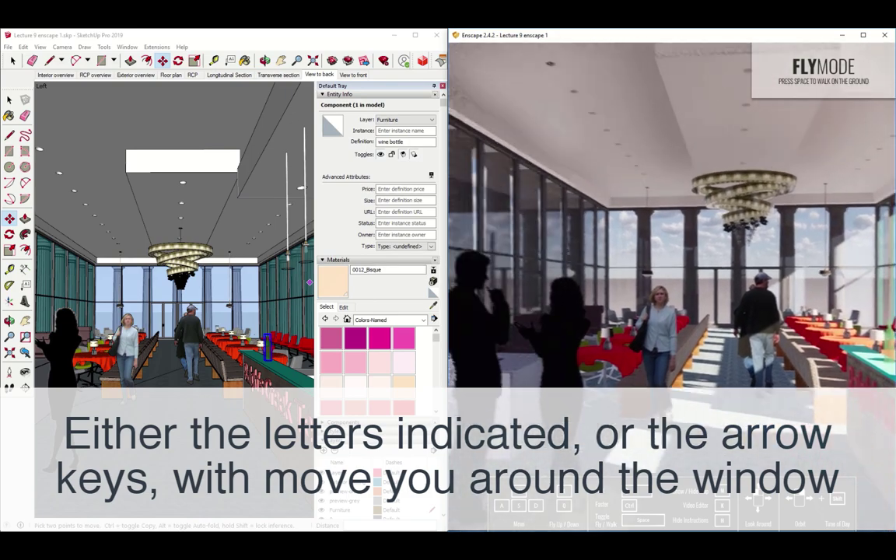
{"action": "key", "text": "s"}
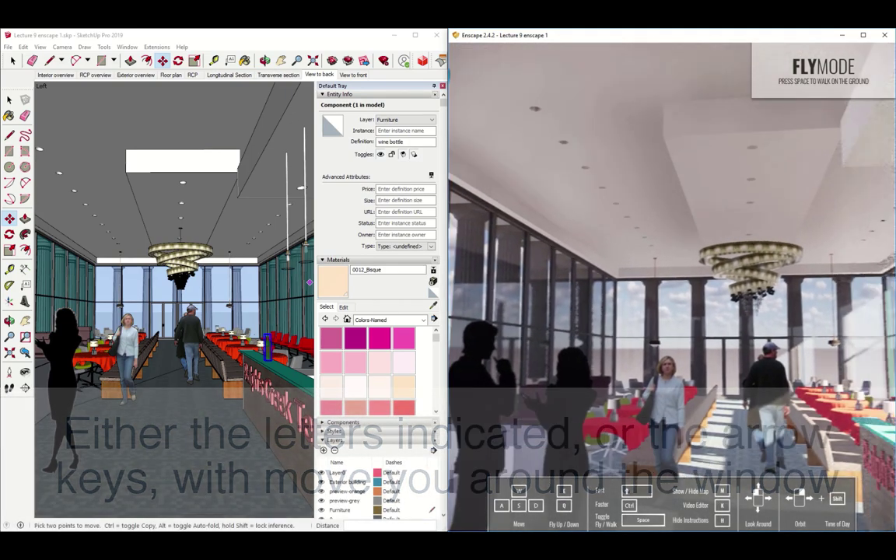
{"action": "key", "text": "d"}
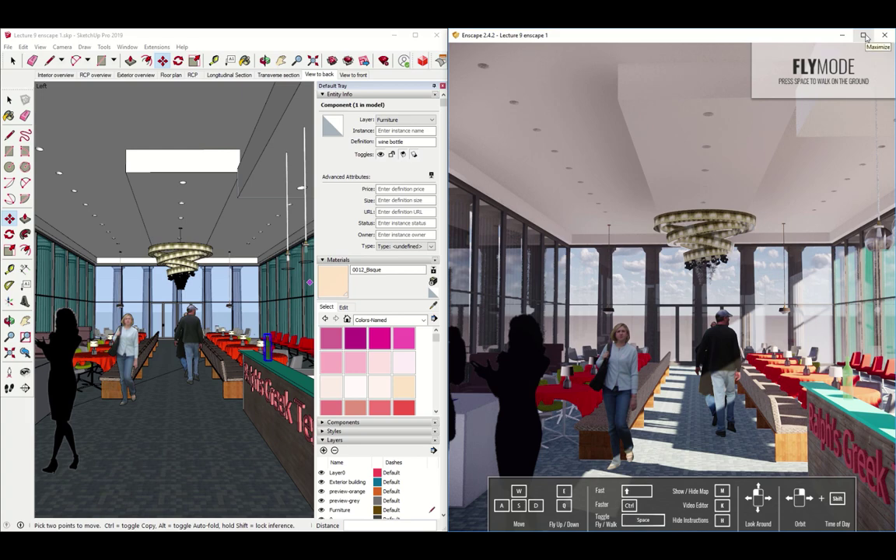
{"action": "mouse_move", "coordinate": [711, 368]}
{"action": "left_mouse_down"}
{"action": "mouse_move", "coordinate": [645, 369]}
{"action": "mouse_move", "coordinate": [723, 368]}
{"action": "mouse_move", "coordinate": [692, 391]}
{"action": "mouse_move", "coordinate": [673, 387]}
{"action": "mouse_move", "coordinate": [679, 382]}
{"action": "left_mouse_up"}
{"action": "key", "text": "w"}
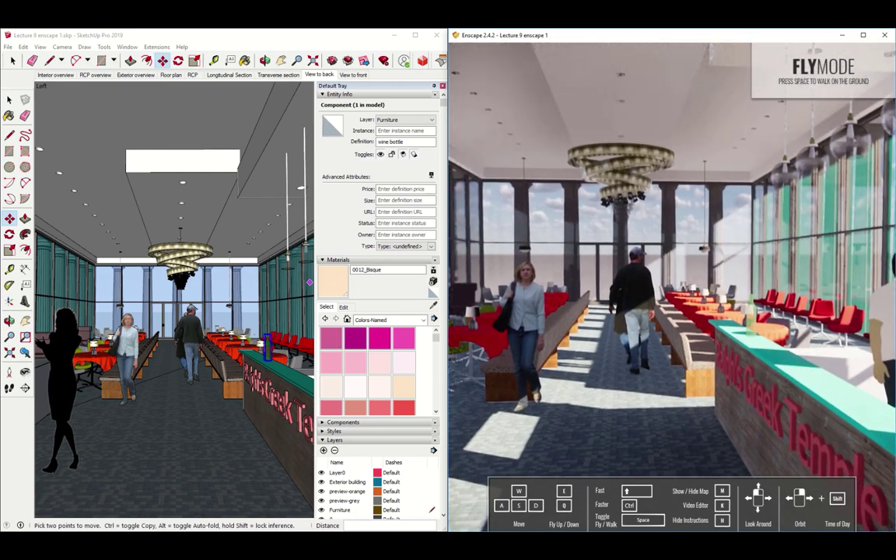
{"action": "left_click_drag", "start_coordinate": [727, 381], "coordinate": [751, 362]}
{"action": "key", "text": "w"}
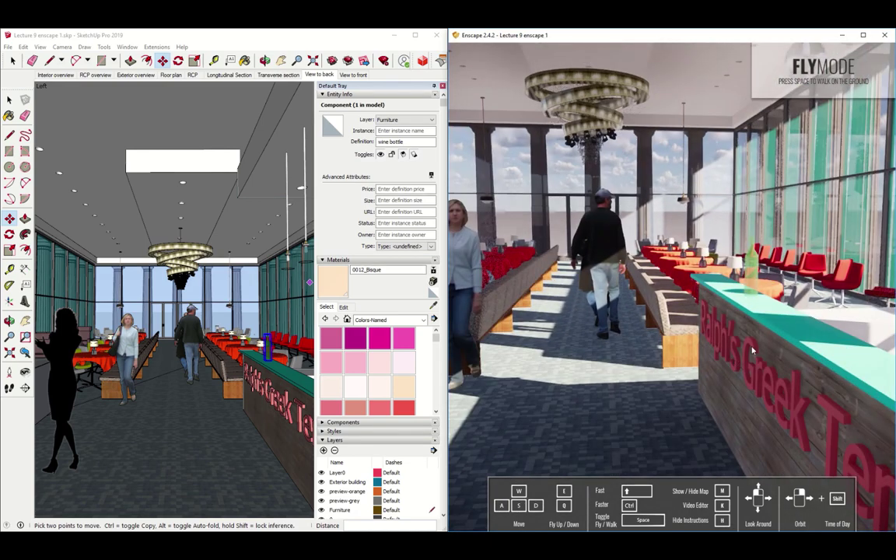
{"action": "left_click_drag", "start_coordinate": [753, 312], "coordinate": [784, 309]}
{"action": "left_click_drag", "start_coordinate": [696, 346], "coordinate": [708, 344]}
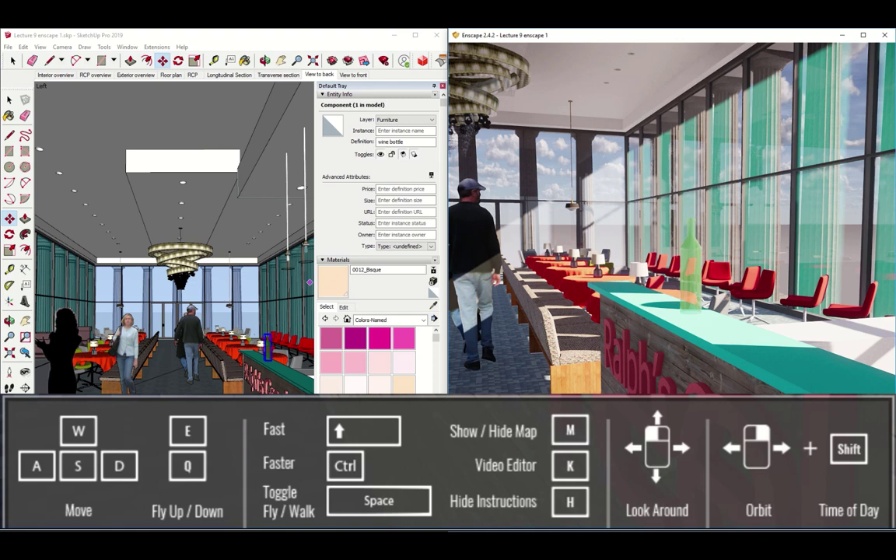
- Reposition via the minimap to face the chandelier down the aisle, and brighten the sun's time
{"action": "key", "text": "m"}
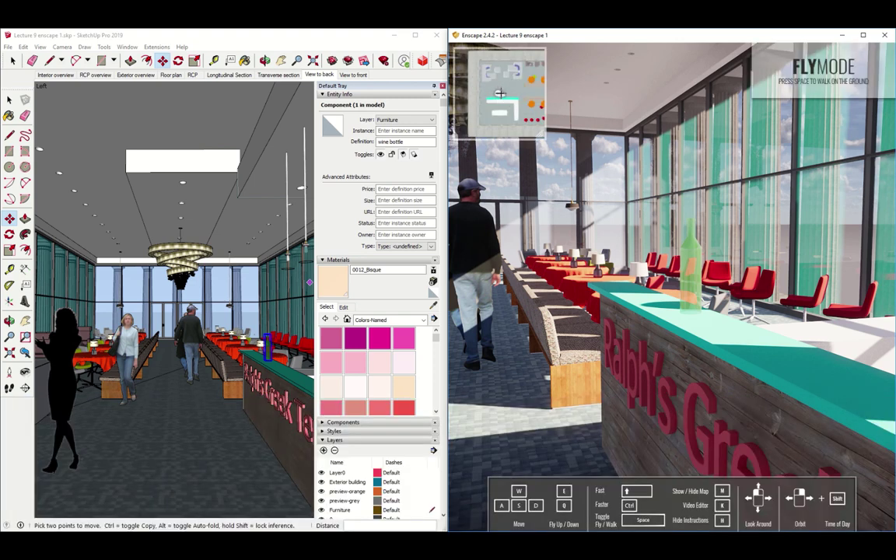
{"action": "left_click", "coordinate": [499, 94]}
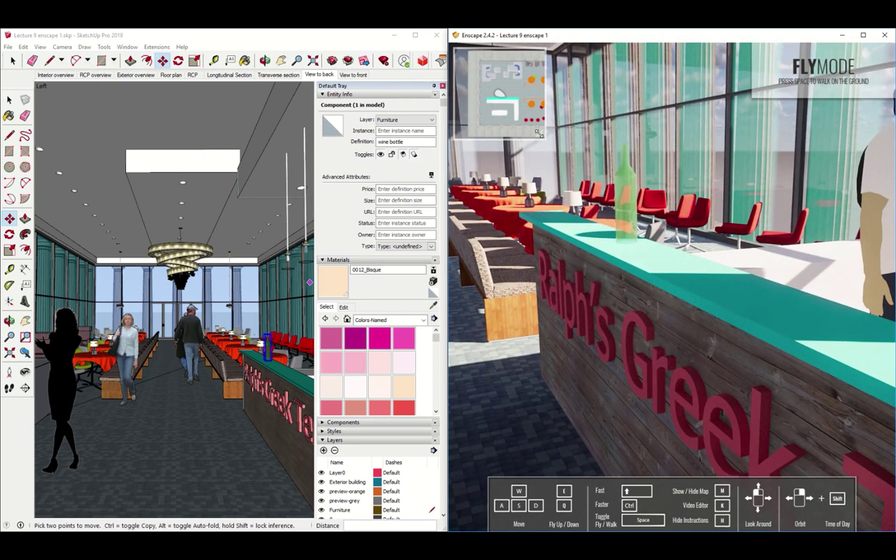
{"action": "left_click_drag", "start_coordinate": [538, 134], "coordinate": [623, 228]}
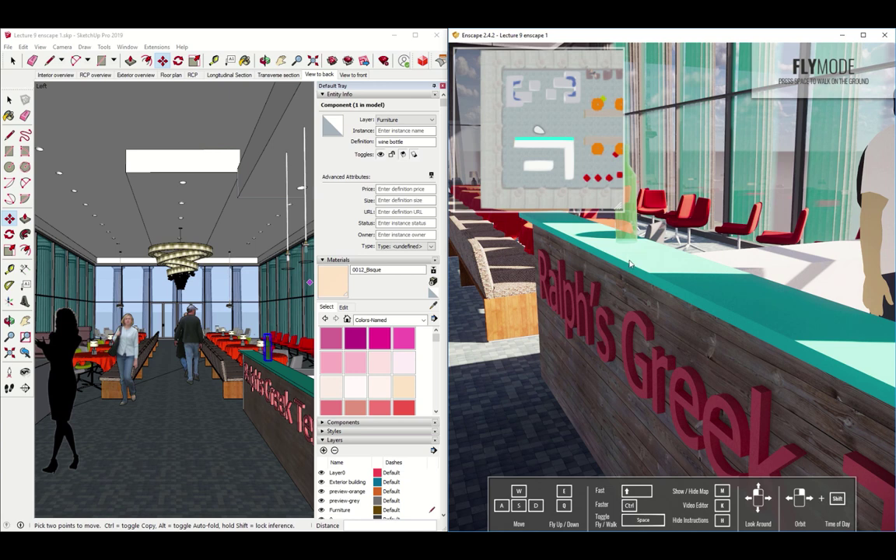
{"action": "key", "text": "m"}
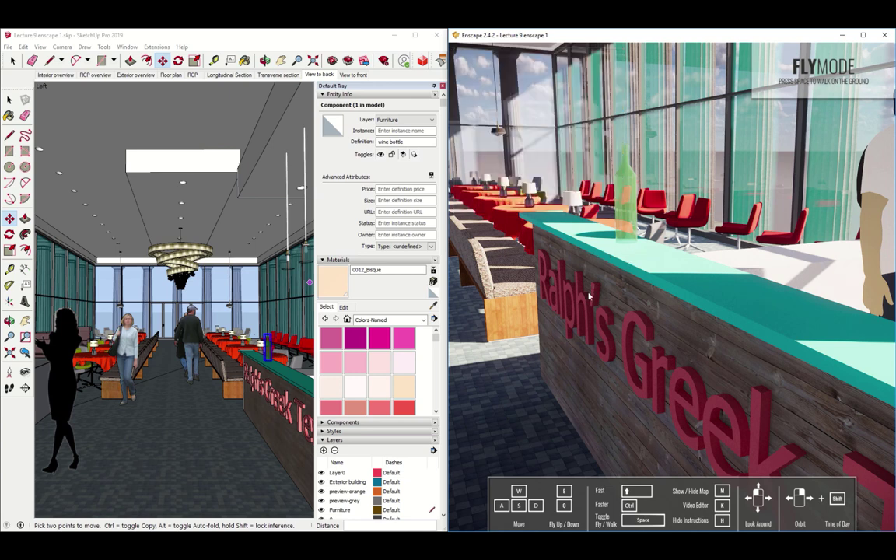
{"action": "key", "text": "s"}
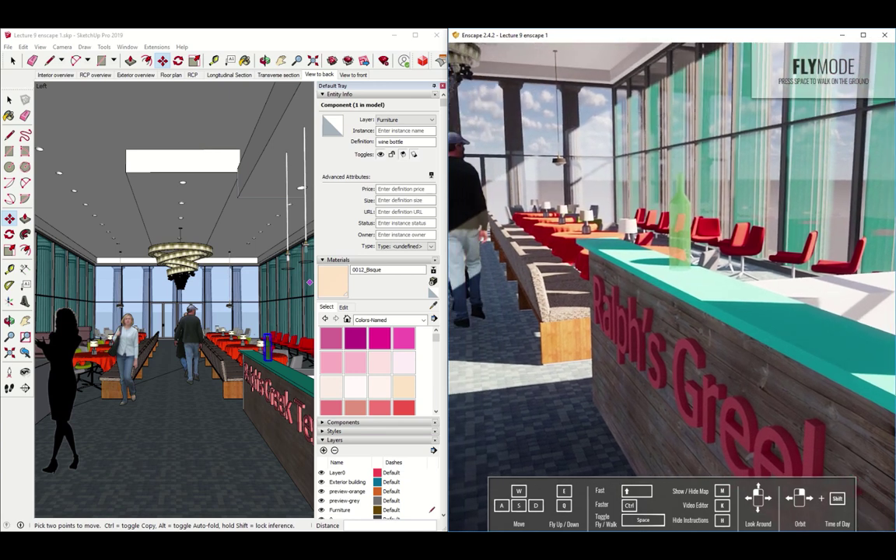
{"action": "left_click_drag", "start_coordinate": [581, 332], "coordinate": [679, 316]}
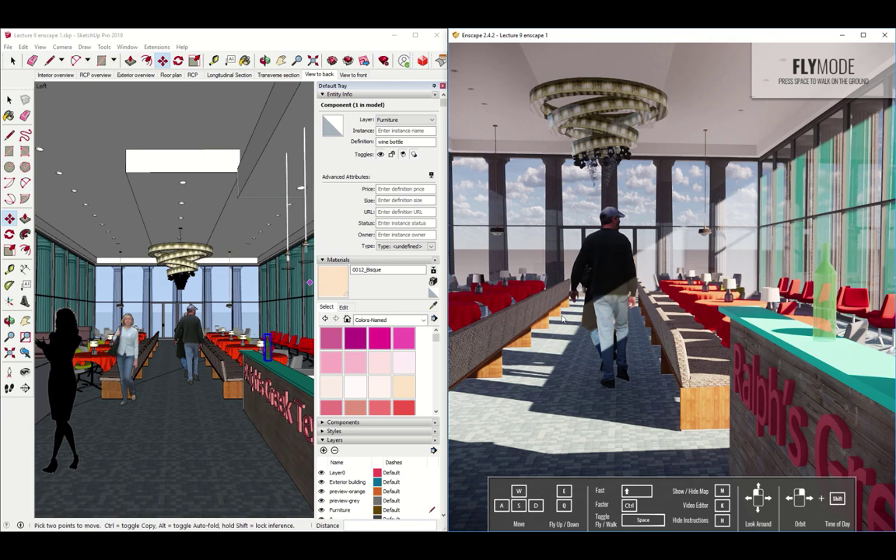
{"action": "right_click_drag", "start_coordinate": [562, 318], "coordinate": [731, 318], "text": "shift"}
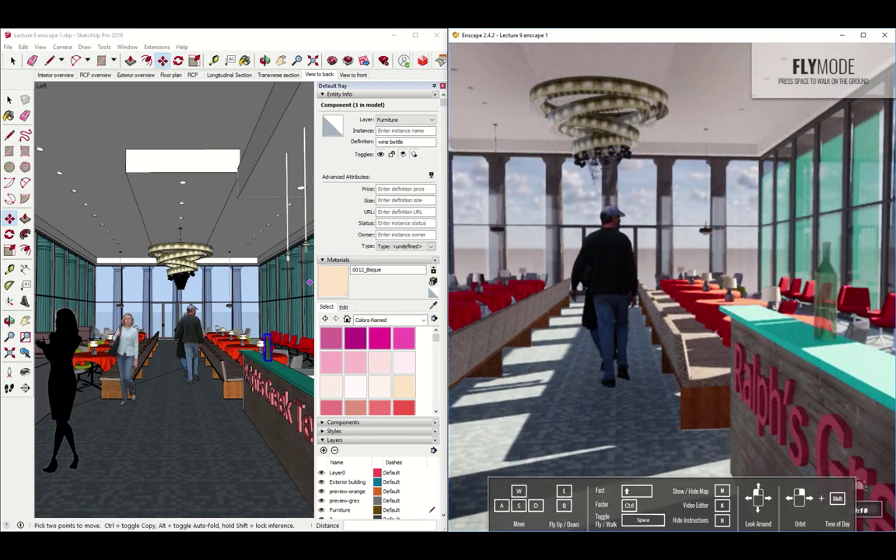
- Step the time of day through sunset and night, settling on a pink dusk sky
{"action": "key", "text": "i"}
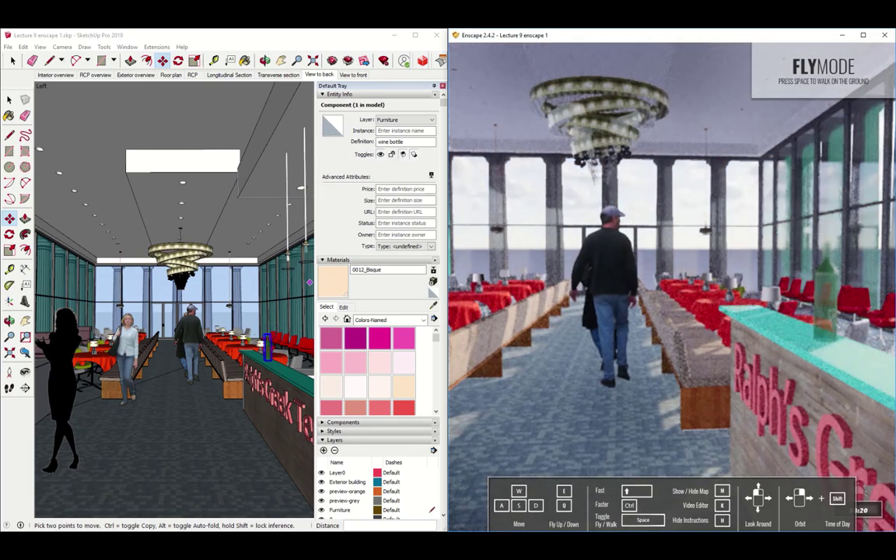
{"action": "key", "text": "i"}
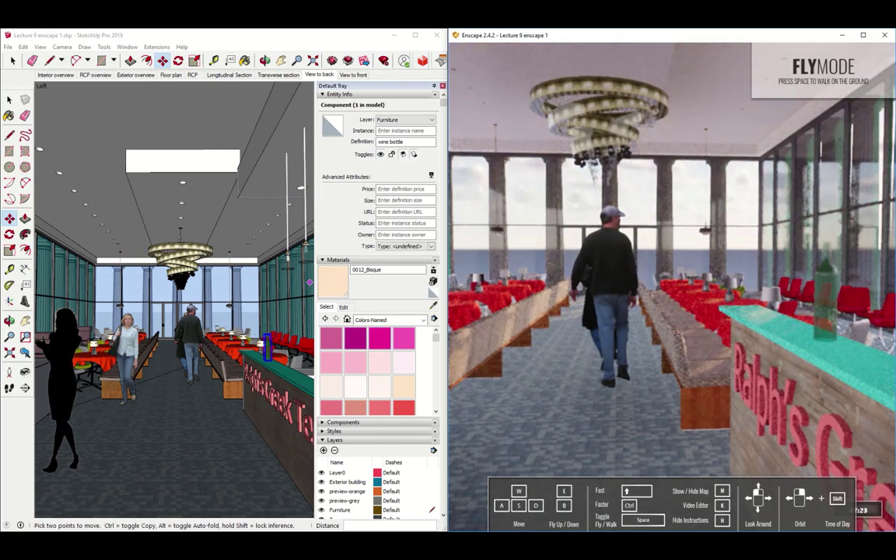
{"action": "key", "text": "i"}
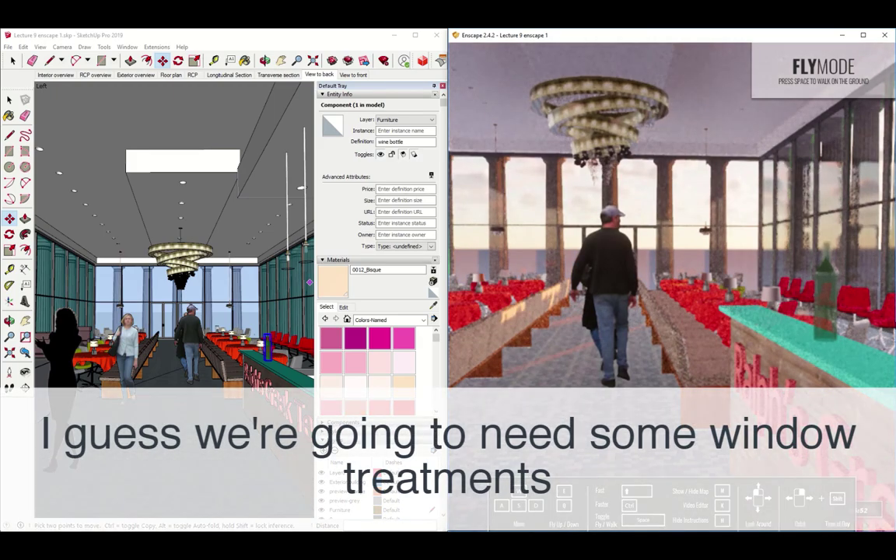
{"action": "key", "text": "i"}
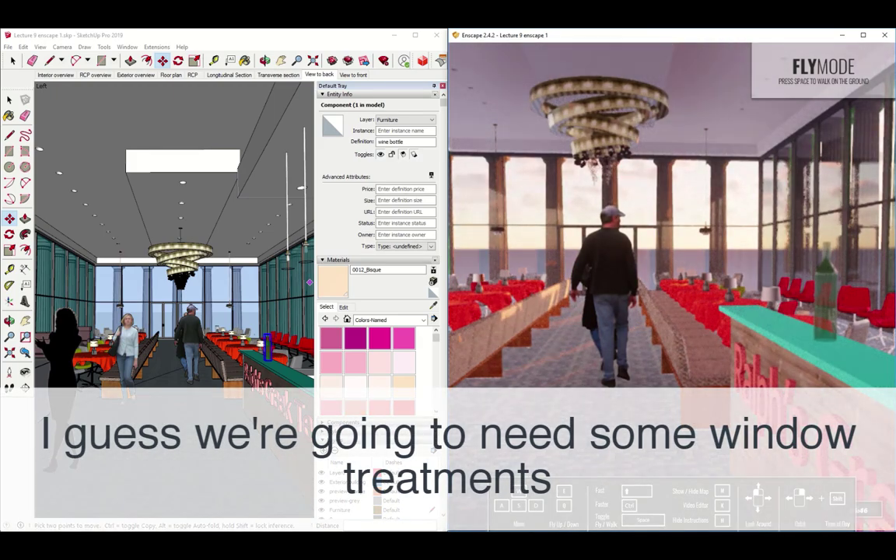
{"action": "key", "text": "i"}
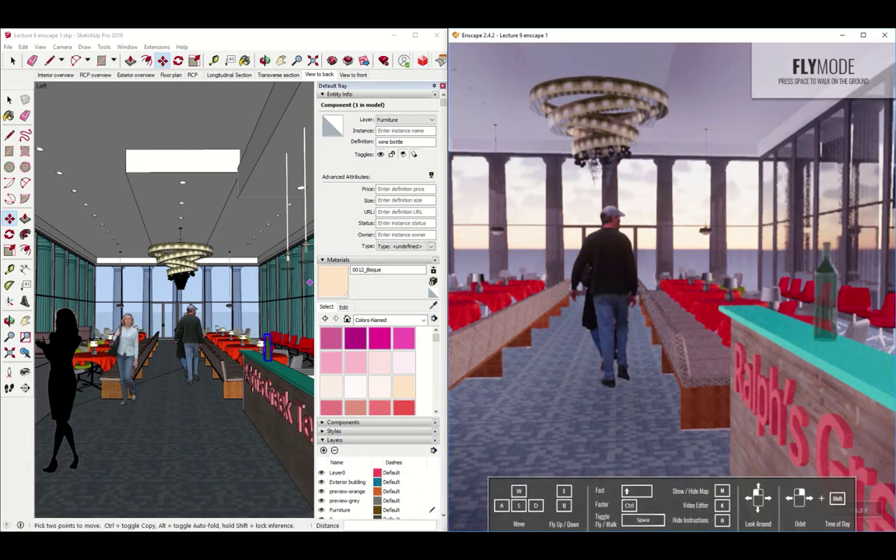
{"action": "key", "text": "i"}
{"action": "key", "text": "i"}
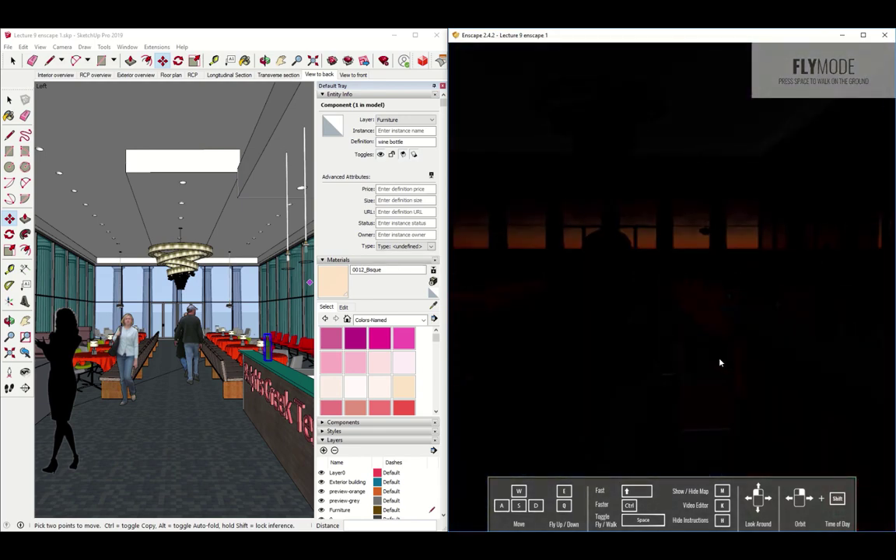
{"action": "key", "text": "i"}
{"action": "key", "text": "u"}
{"action": "key", "text": "i"}
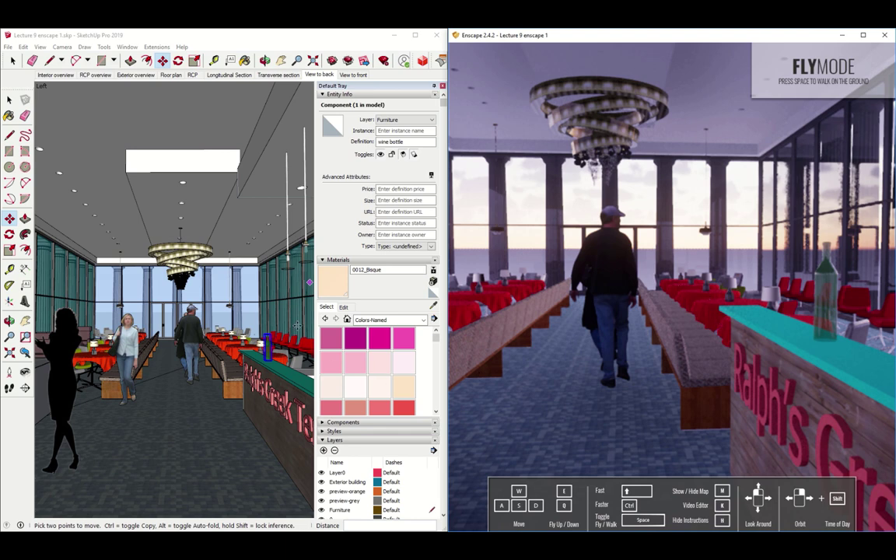
- Synchronize Enscape with the SketchUp camera and zoom down the aisle toward the bar counter
{"action": "left_click", "coordinate": [210, 40]}
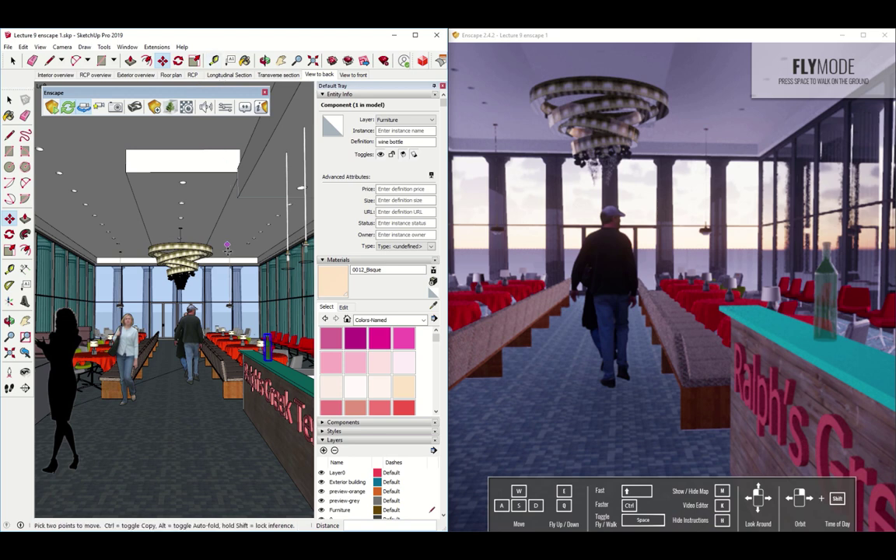
{"action": "left_click", "coordinate": [84, 108]}
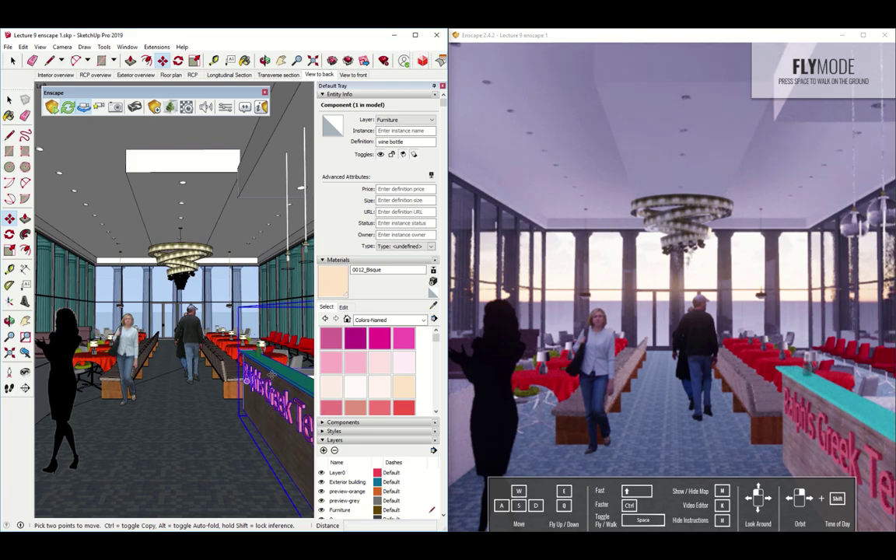
{"action": "scroll", "coordinate": [265, 346], "scroll_direction": "up", "scroll_amount": 3}
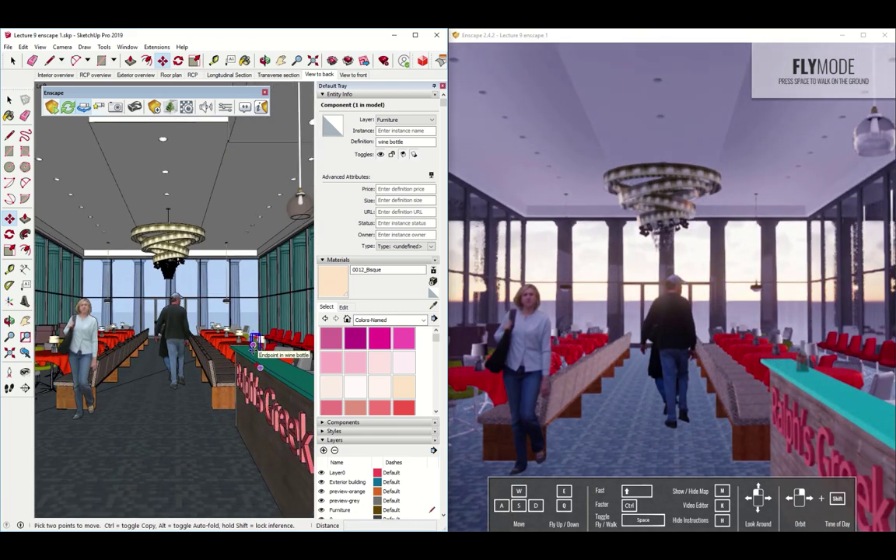
{"action": "scroll", "coordinate": [253, 342], "scroll_direction": "down", "scroll_amount": 2}
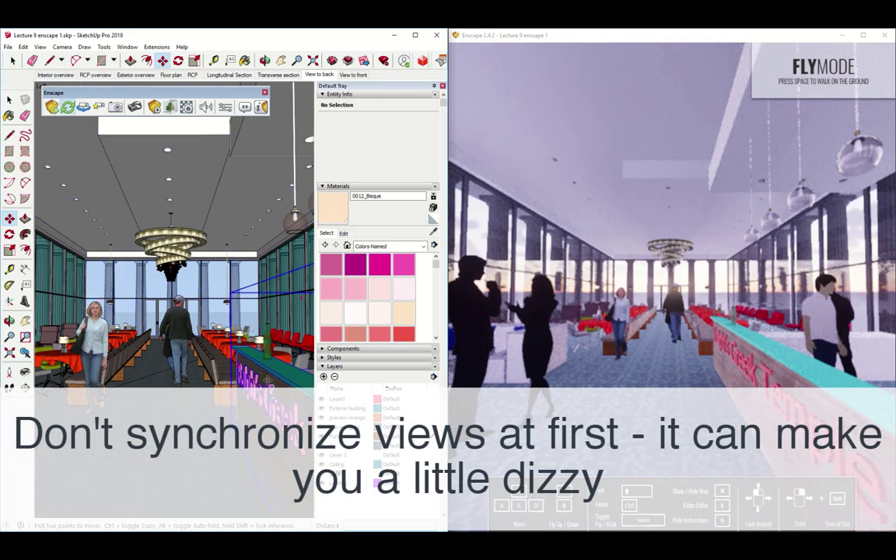
{"action": "scroll", "coordinate": [266, 380], "scroll_direction": "up", "scroll_amount": 3}
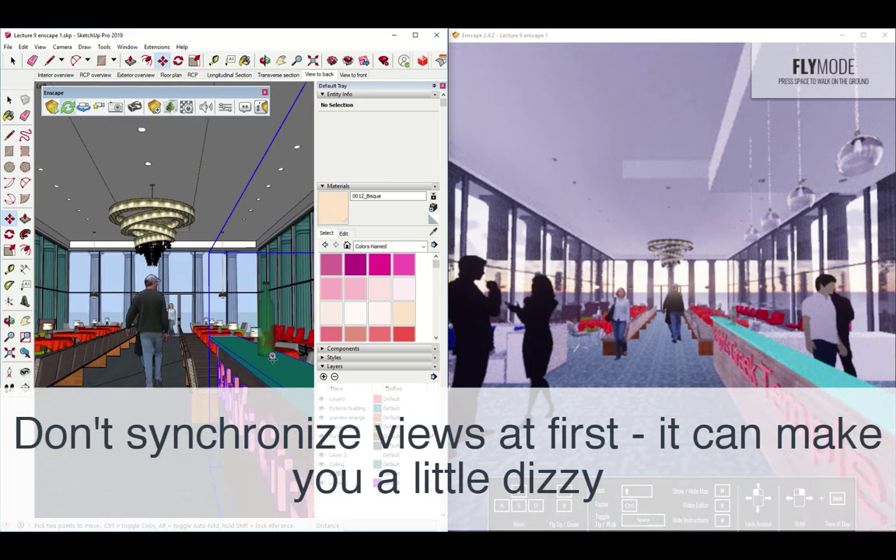
{"action": "scroll", "coordinate": [272, 356], "scroll_direction": "up", "scroll_amount": 4}
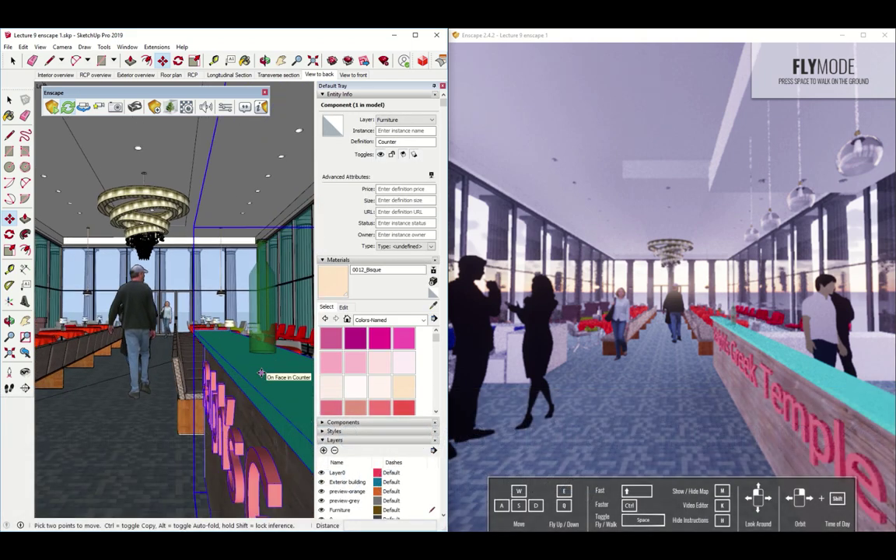
- Frame the Ralph's counter and green bottle against the window wall, then deselect in SketchUp
{"action": "left_click", "coordinate": [698, 356]}
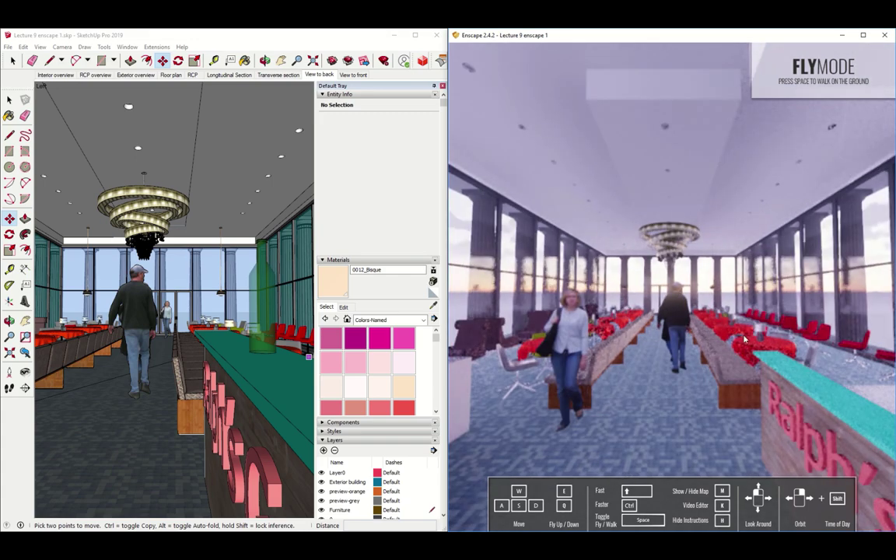
{"action": "key", "text": "s"}
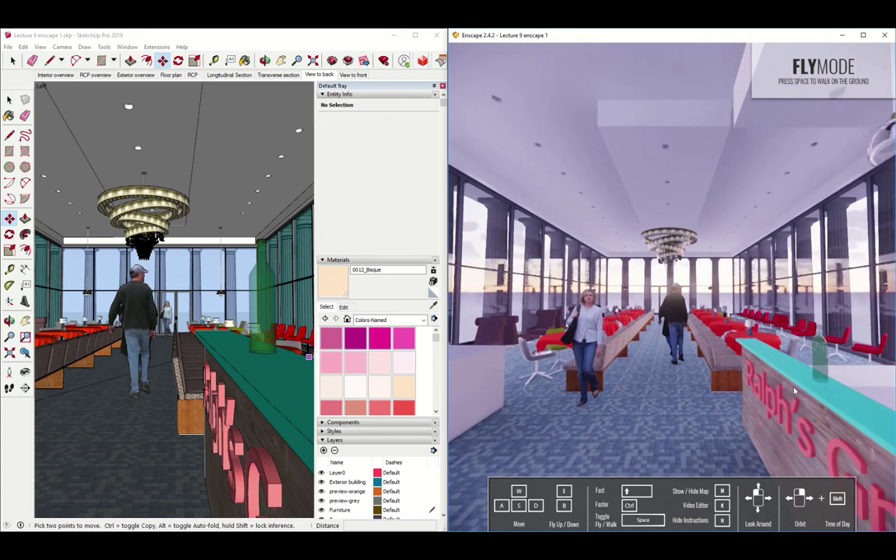
{"action": "key", "text": "s"}
{"action": "key", "text": "d"}
{"action": "left_click_drag", "start_coordinate": [685, 383], "coordinate": [757, 382]}
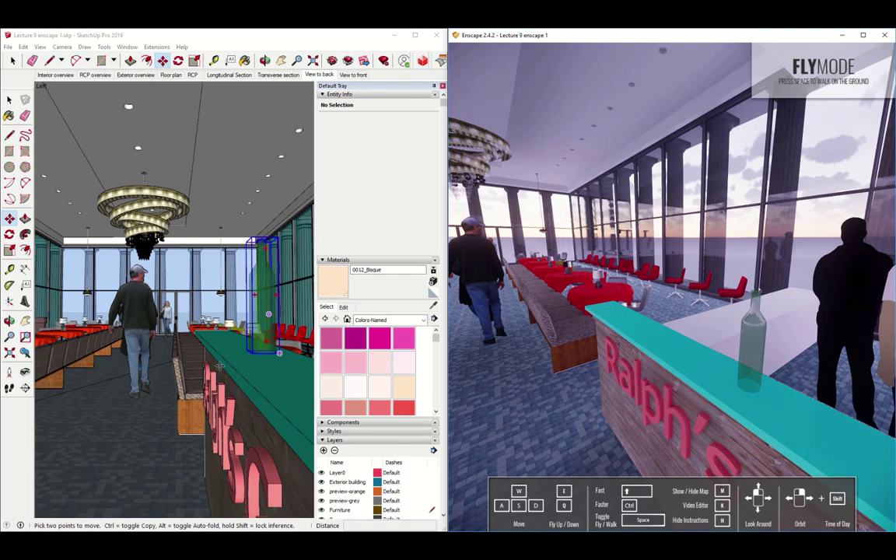
{"action": "left_click", "coordinate": [218, 42]}
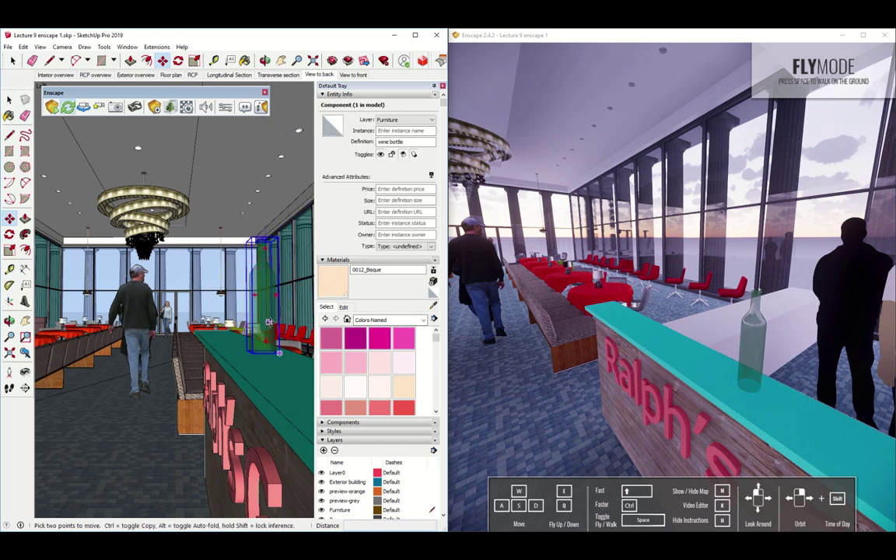
{"action": "left_click", "coordinate": [433, 306]}
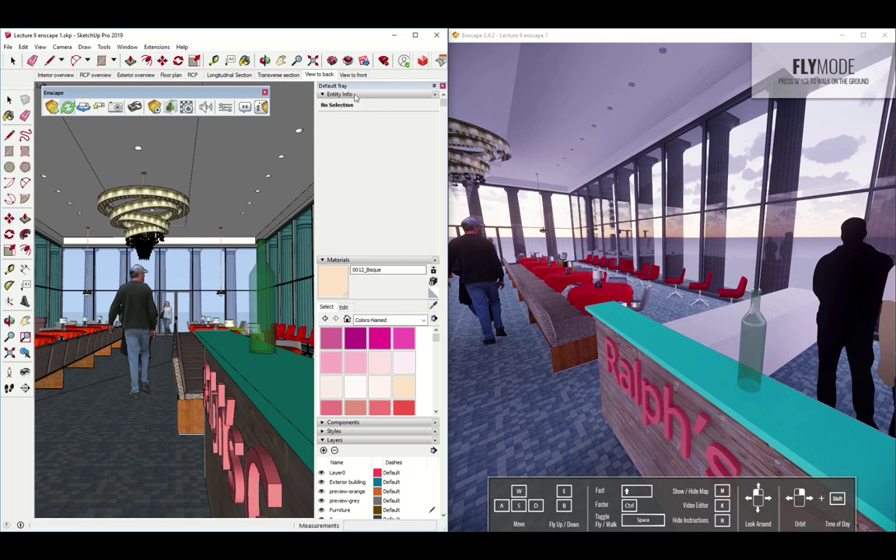
- Sample the bottle's Translucent_Glass_Green_Dark material and set its opacity to 59
{"action": "left_click", "coordinate": [322, 94]}
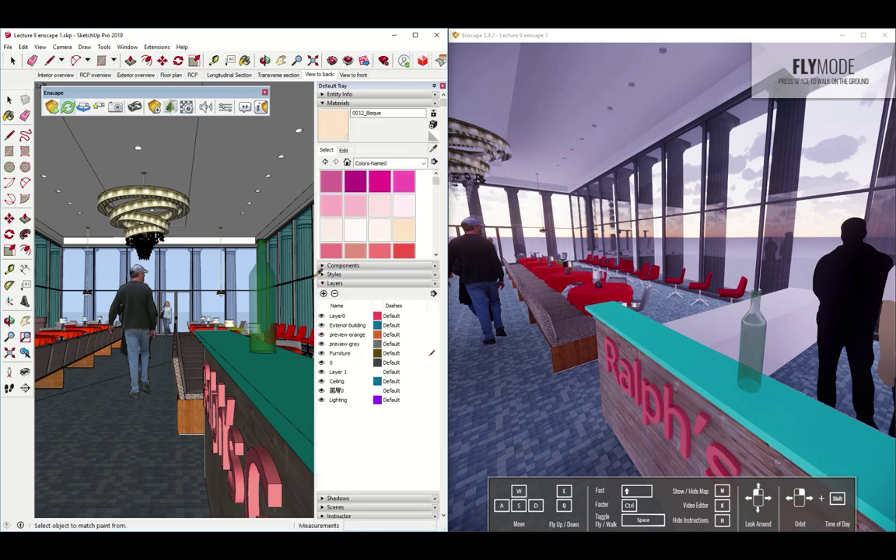
{"action": "left_click", "coordinate": [266, 271]}
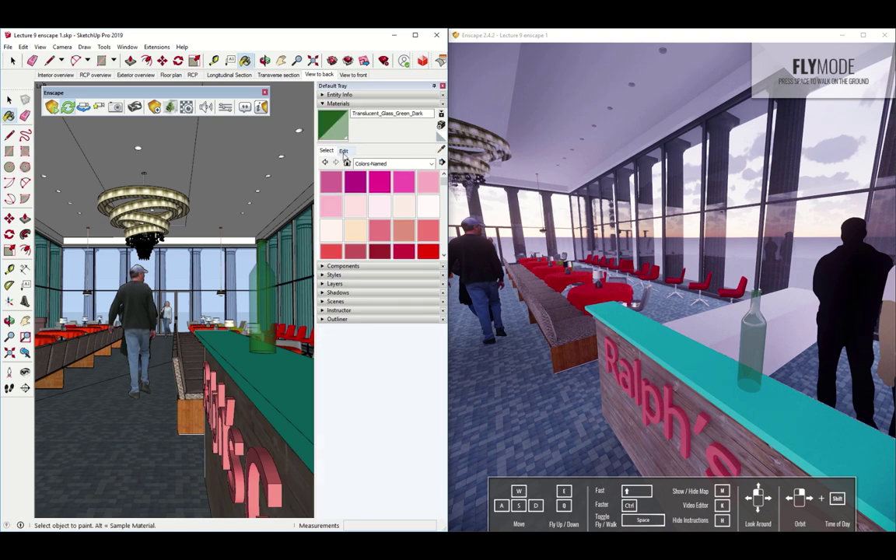
{"action": "left_click", "coordinate": [343, 151]}
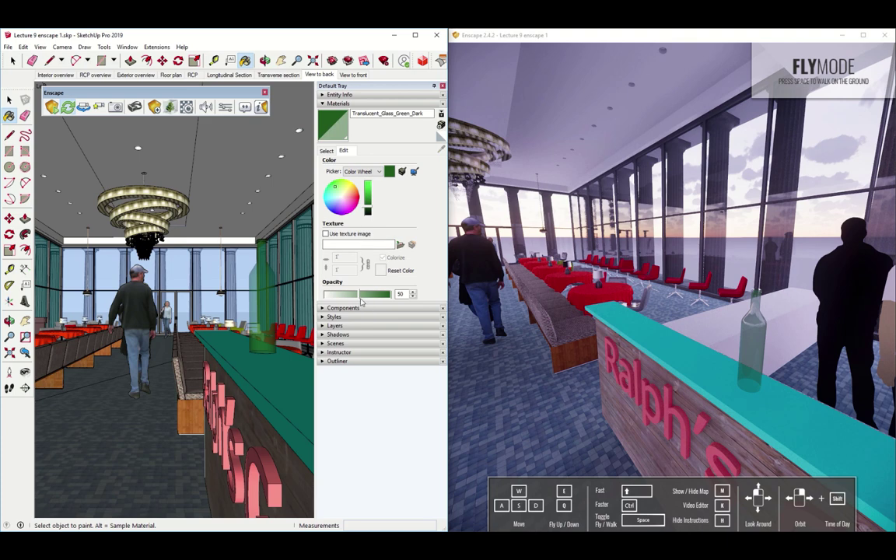
{"action": "left_click_drag", "start_coordinate": [358, 296], "coordinate": [346, 294]}
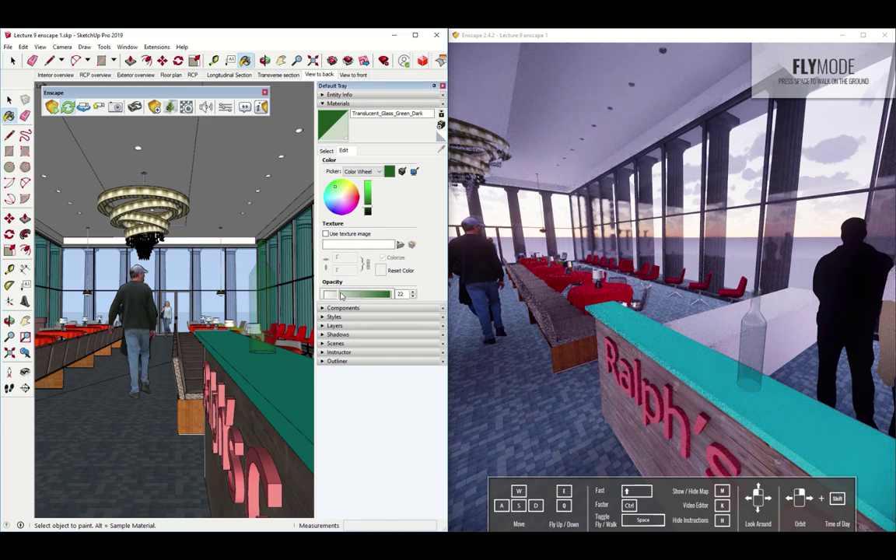
{"action": "left_click_drag", "start_coordinate": [346, 294], "coordinate": [354, 296]}
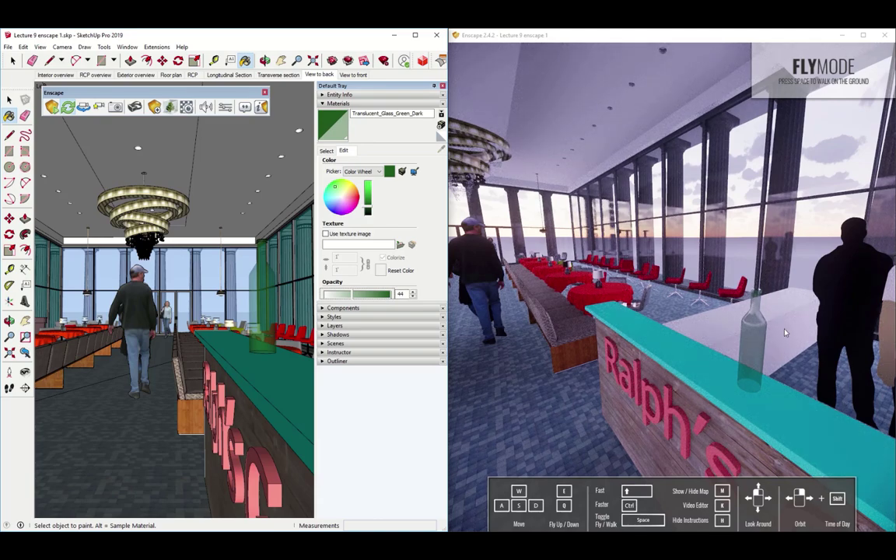
{"action": "left_click_drag", "start_coordinate": [598, 325], "coordinate": [717, 350]}
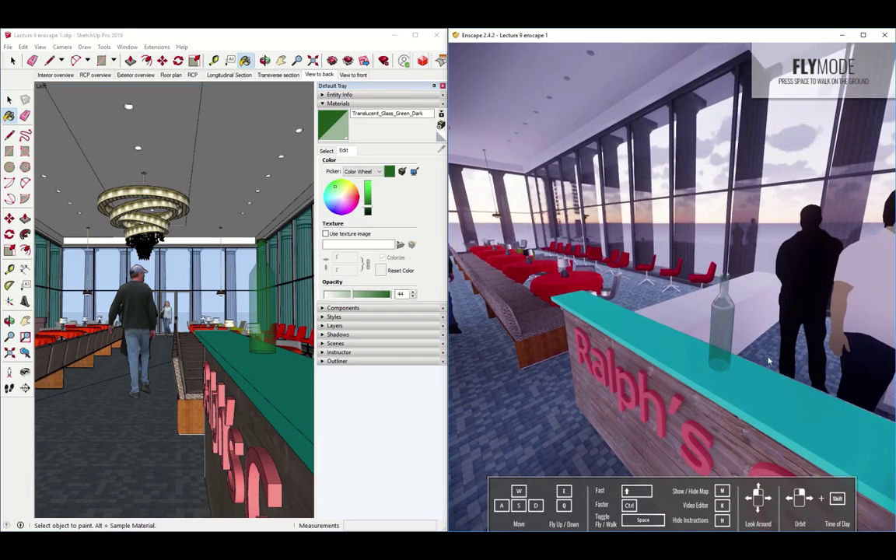
{"action": "scroll", "coordinate": [716, 350], "scroll_direction": "up", "scroll_amount": 2}
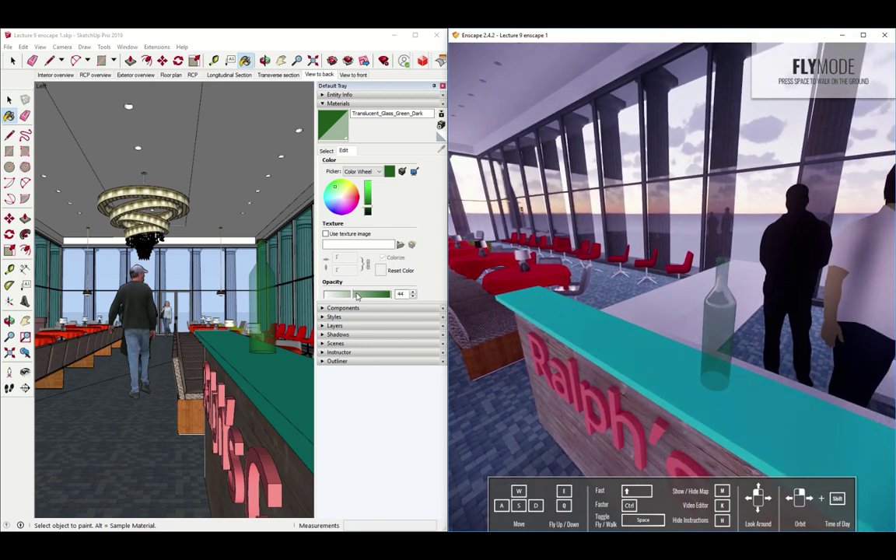
{"action": "left_click", "coordinate": [364, 294]}
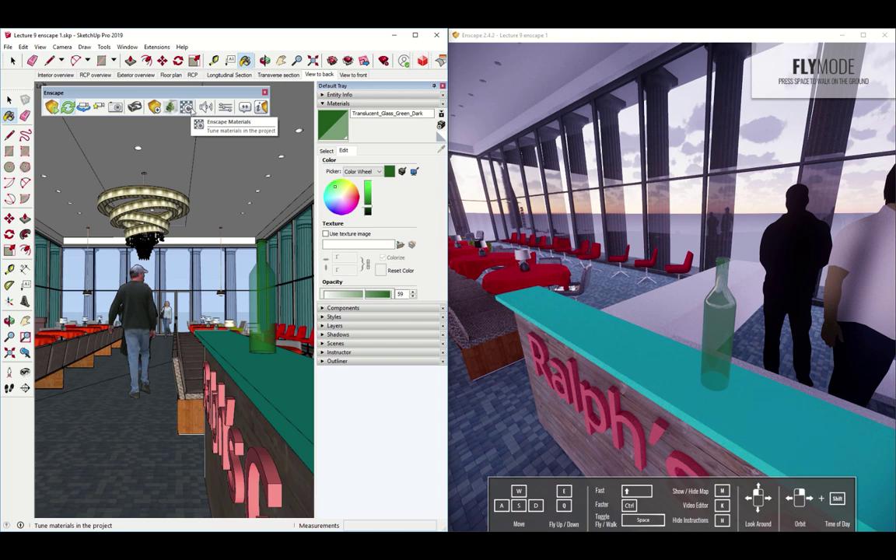
- In Enscape Materials, keep the glass Generic with 51.9% opacity and an orange tint
{"action": "left_click", "coordinate": [187, 108]}
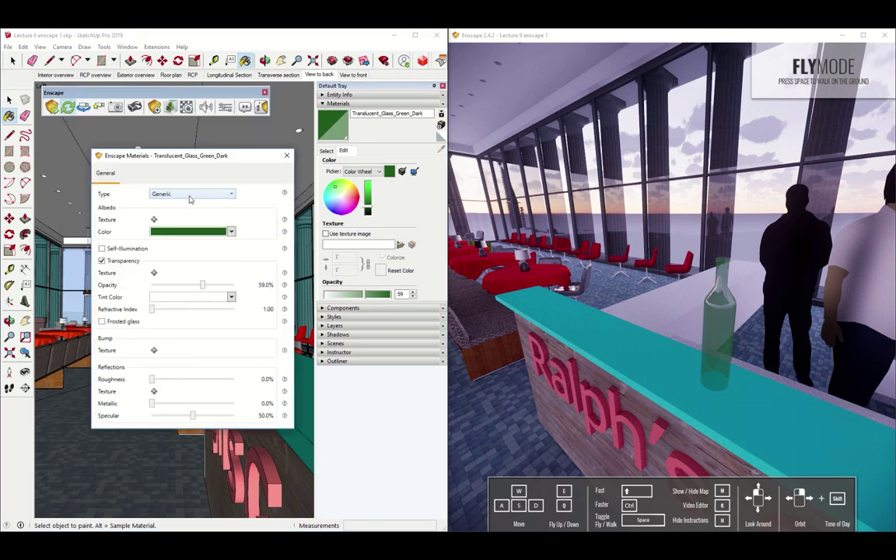
{"action": "left_click", "coordinate": [190, 196]}
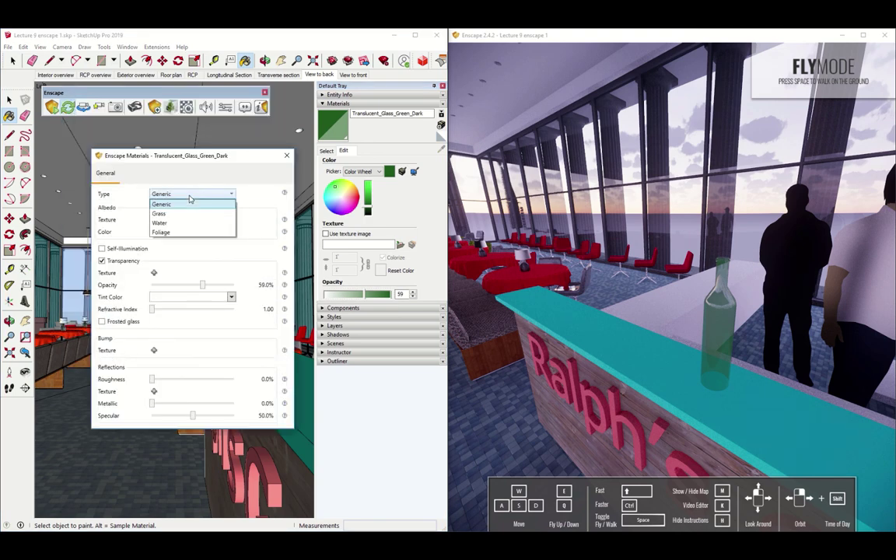
{"action": "left_click", "coordinate": [190, 201]}
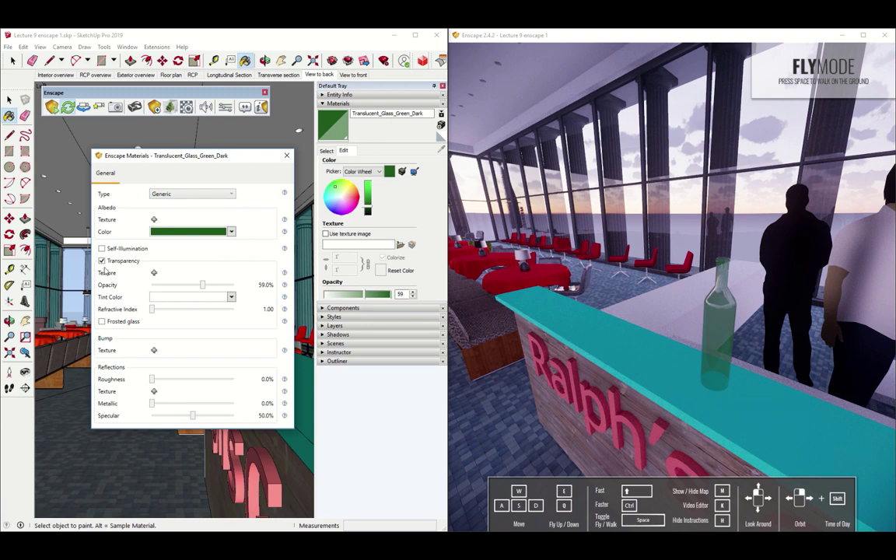
{"action": "mouse_move", "coordinate": [203, 285]}
{"action": "left_mouse_down"}
{"action": "mouse_move", "coordinate": [215, 293]}
{"action": "mouse_move", "coordinate": [197, 287]}
{"action": "left_mouse_up"}
{"action": "left_click", "coordinate": [231, 297]}
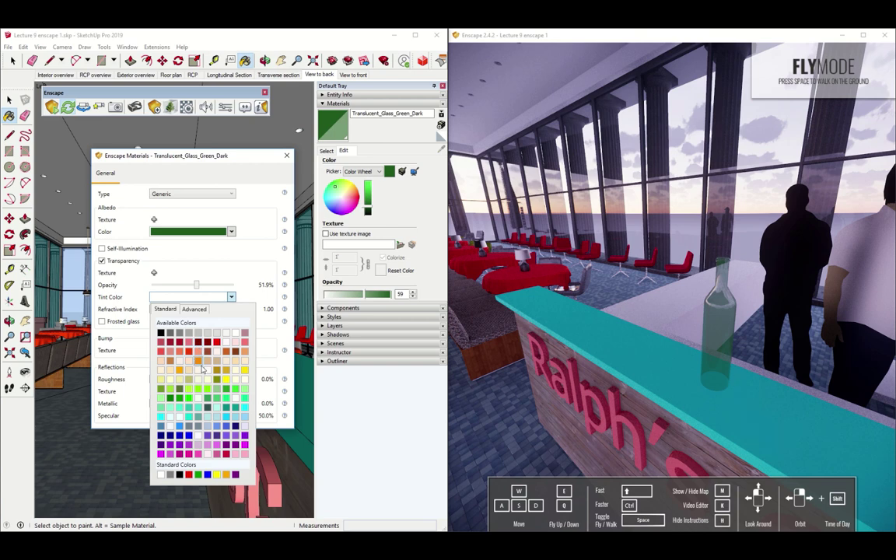
{"action": "left_click", "coordinate": [197, 362]}
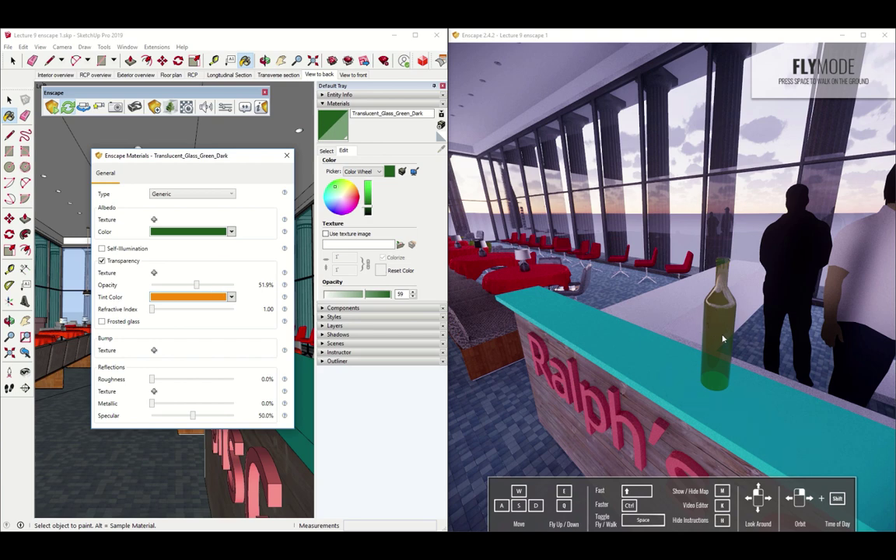
- Turn on Frosted glass for Translucent_Glass_Green_Dark with 34% opacity and 46.3% roughness
{"action": "left_click", "coordinate": [101, 322]}
{"action": "left_click", "coordinate": [750, 361]}
{"action": "key", "text": "w"}
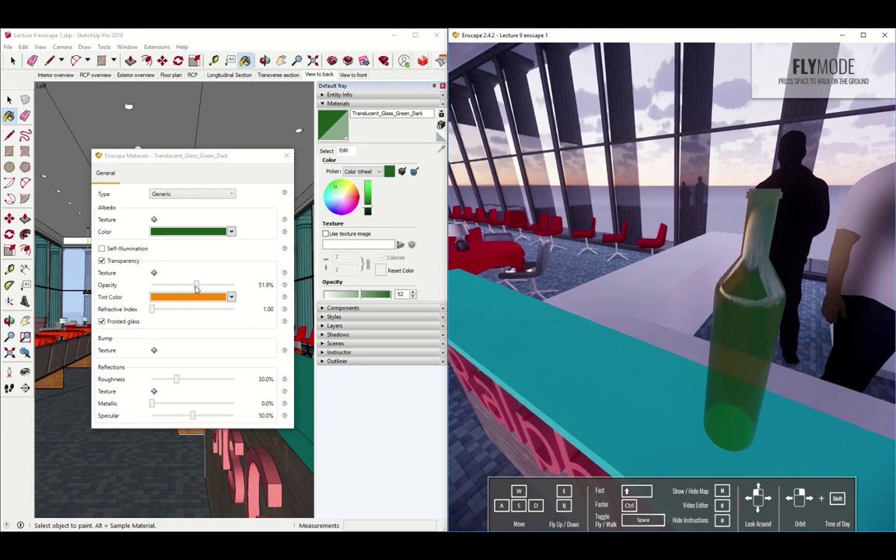
{"action": "left_click_drag", "start_coordinate": [196, 288], "coordinate": [181, 285]}
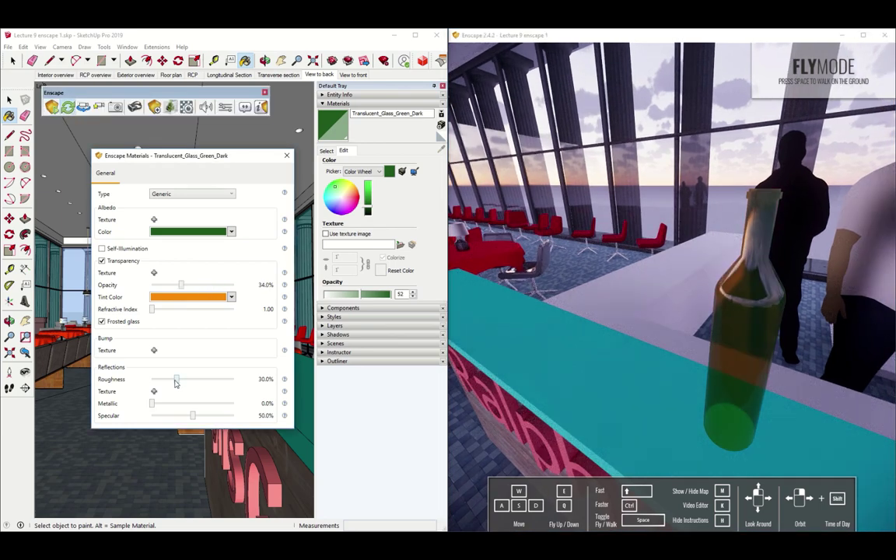
{"action": "left_click_drag", "start_coordinate": [176, 379], "coordinate": [152, 379]}
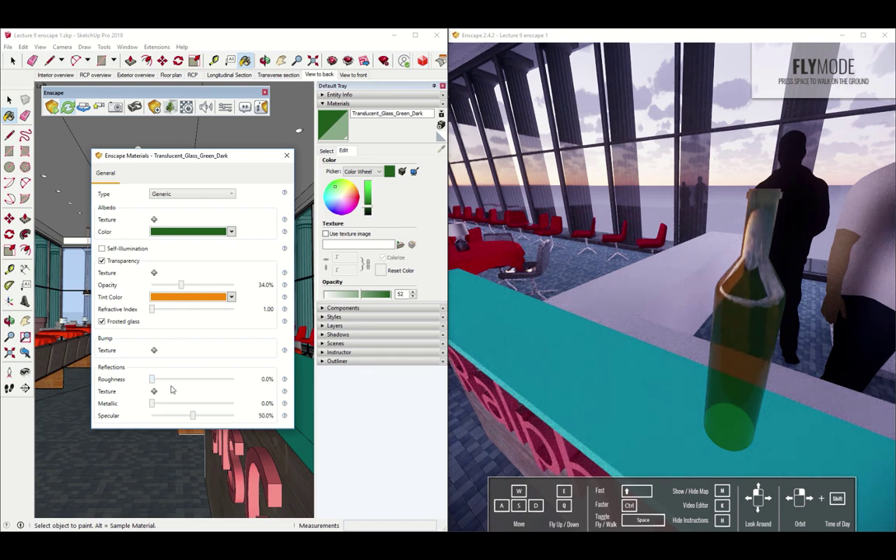
{"action": "left_click", "coordinate": [102, 321]}
{"action": "left_click_drag", "start_coordinate": [153, 379], "coordinate": [189, 380]}
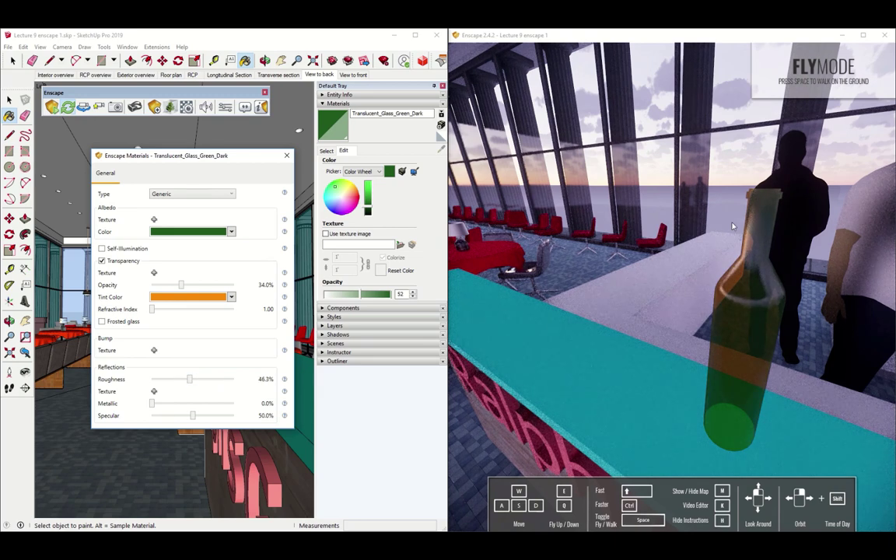
{"action": "left_click", "coordinate": [101, 321]}
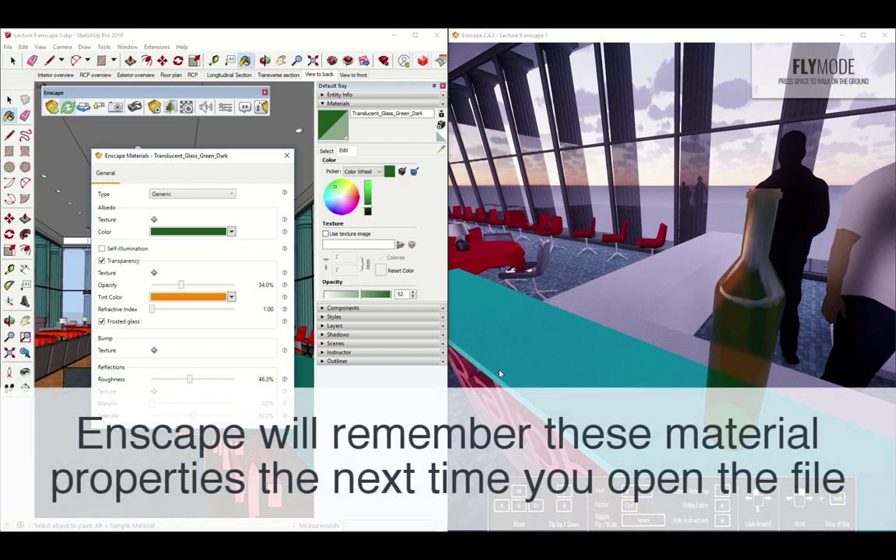
{"action": "mouse_move", "coordinate": [625, 376]}
{"action": "left_mouse_down"}
{"action": "mouse_move", "coordinate": [684, 387]}
{"action": "mouse_move", "coordinate": [588, 457]}
{"action": "mouse_move", "coordinate": [724, 392]}
{"action": "left_mouse_up"}
- Fly along the Ralph's bar beside the counter, then close the bottle glass material settings
{"action": "key", "text": "w"}
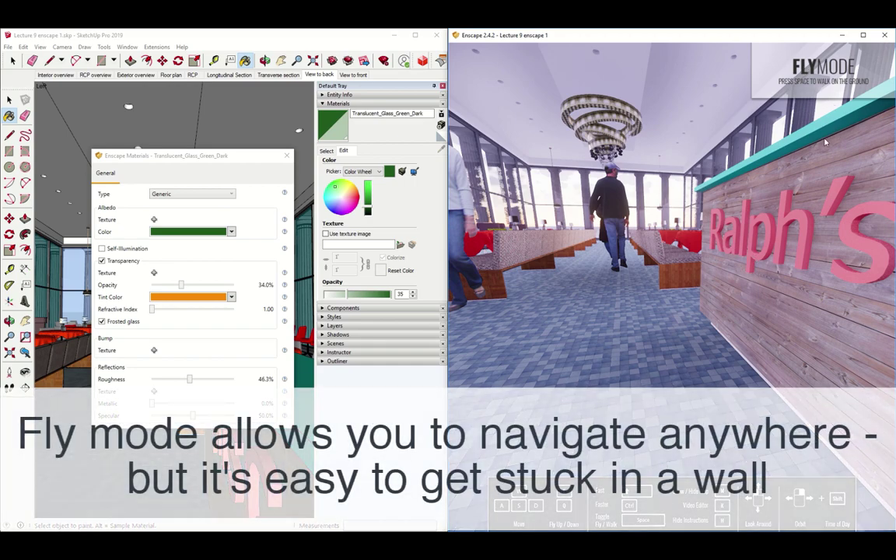
{"action": "key", "text": "space"}
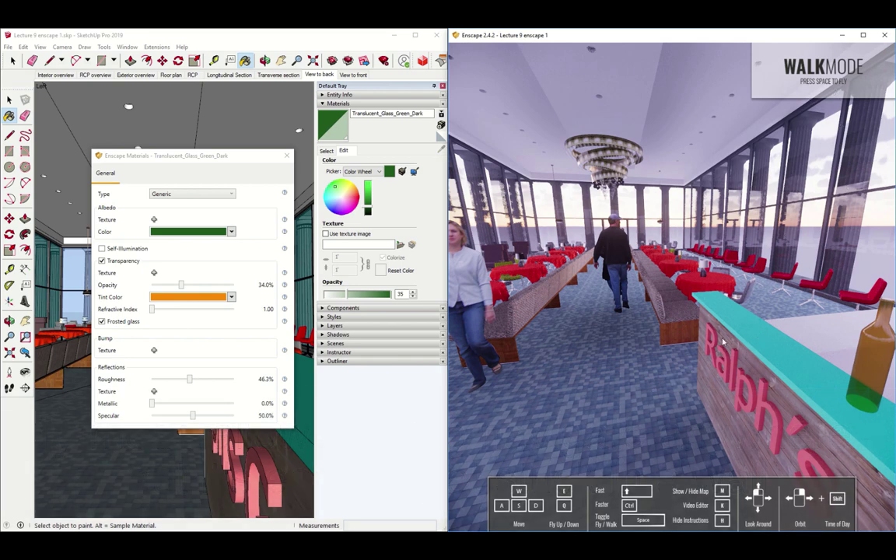
{"action": "key", "text": "space"}
{"action": "key", "text": "d"}
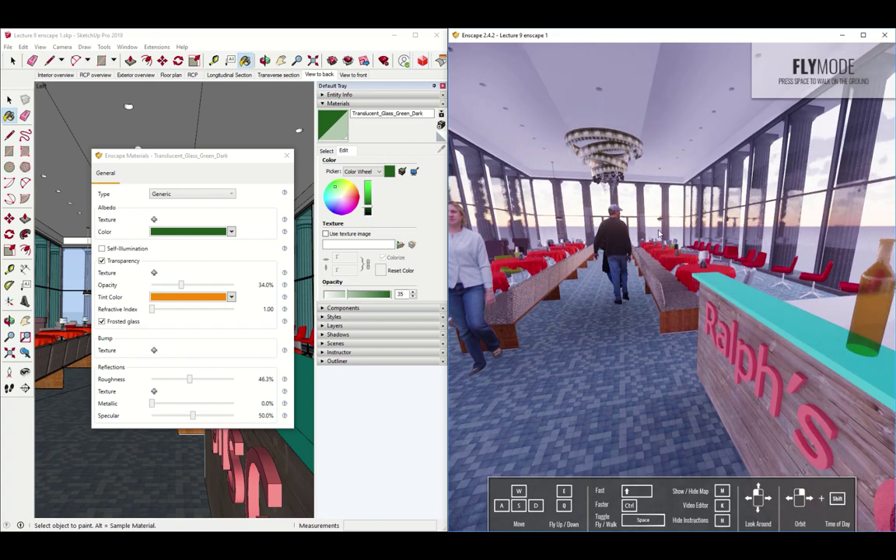
{"action": "key", "text": "d"}
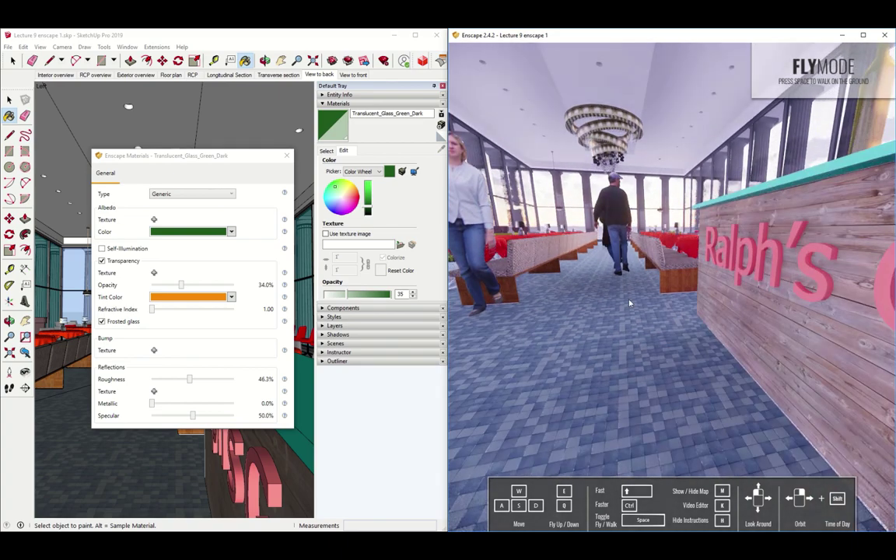
{"action": "key", "text": "d"}
{"action": "key", "text": "a"}
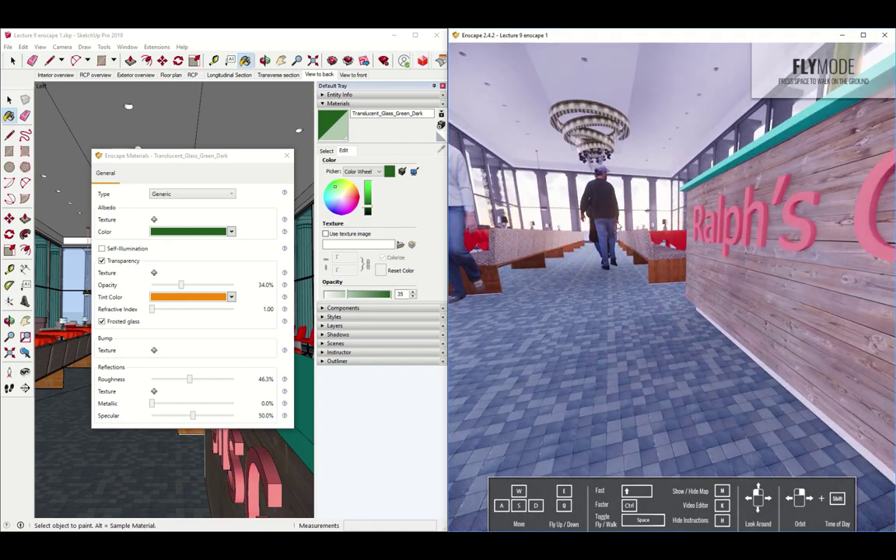
{"action": "left_click", "coordinate": [286, 156]}
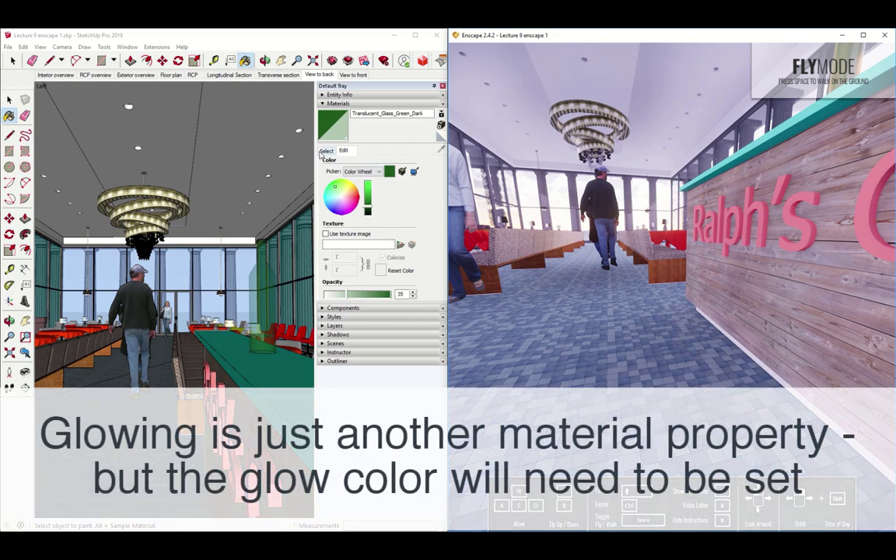
- Sample the pink Ralph's sign letters' 0015_Salmon material and open its Enscape material settings
{"action": "left_click", "coordinate": [327, 150]}
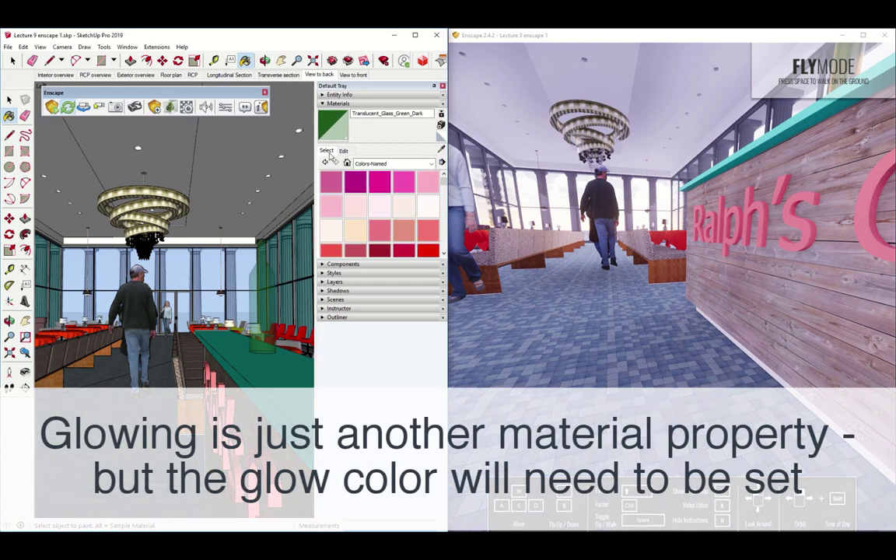
{"action": "key", "text": "alt"}
{"action": "left_click", "coordinate": [265, 455], "text": "alt"}
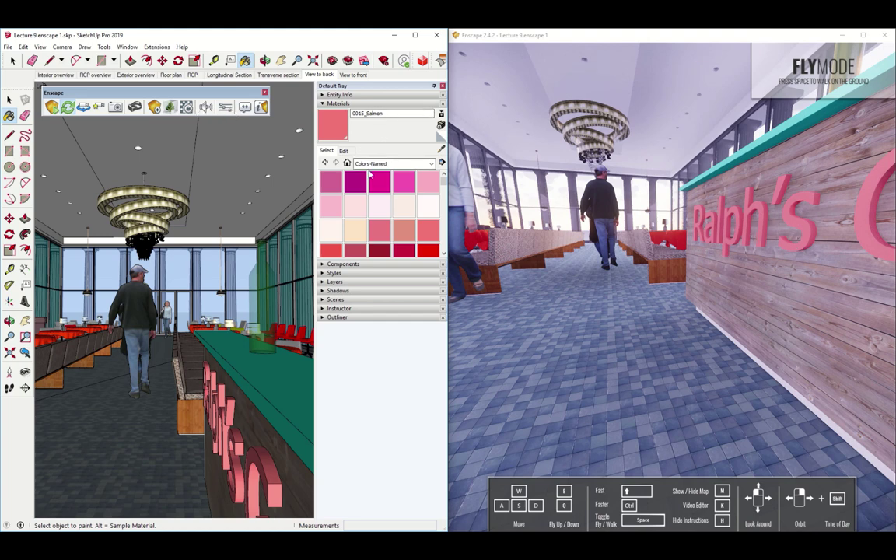
{"action": "left_click", "coordinate": [377, 113]}
{"action": "key", "text": "End"}
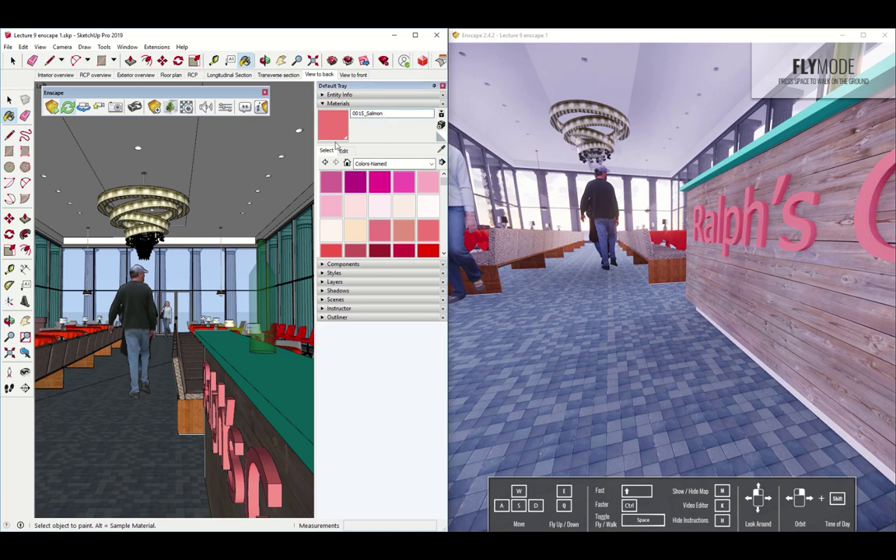
{"action": "left_click", "coordinate": [186, 110]}
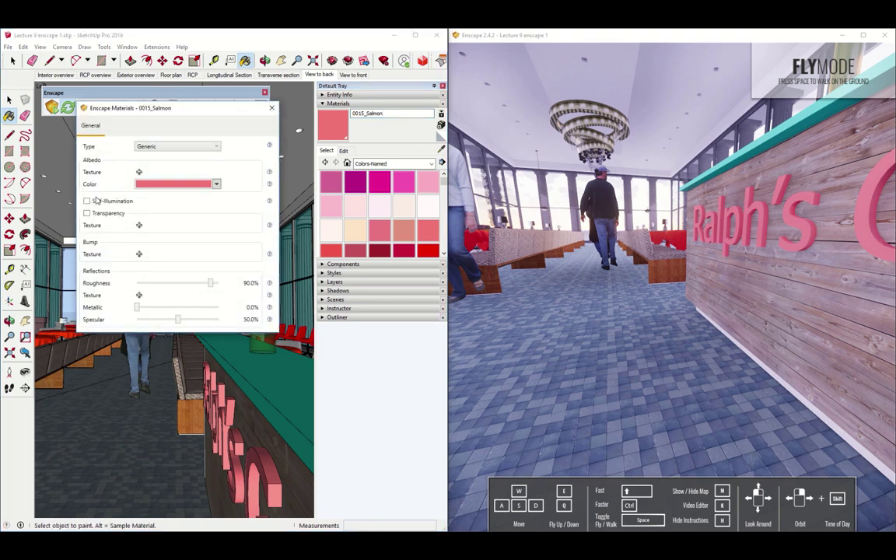
- Enable Self-Illumination on 0015_Salmon and dim its luminance to about 16 cd/m²
{"action": "left_click", "coordinate": [87, 202]}
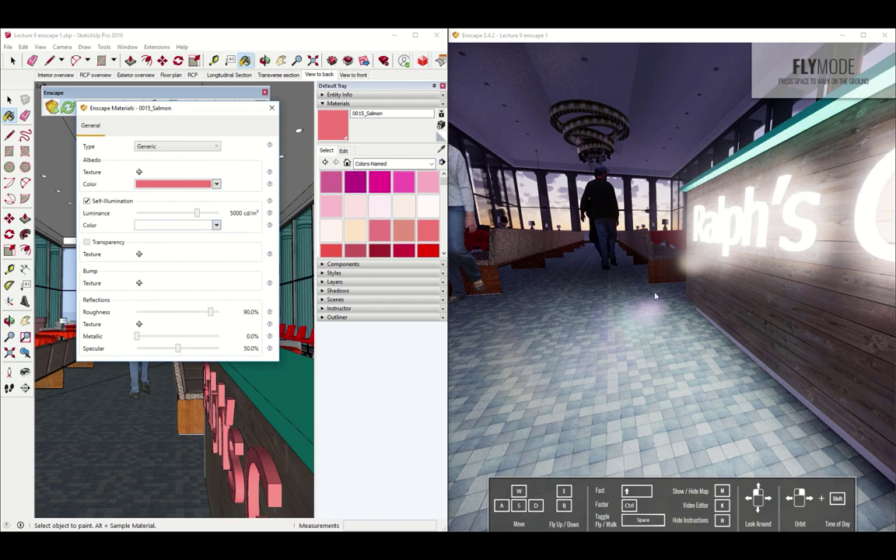
{"action": "left_click_drag", "start_coordinate": [167, 213], "coordinate": [176, 214]}
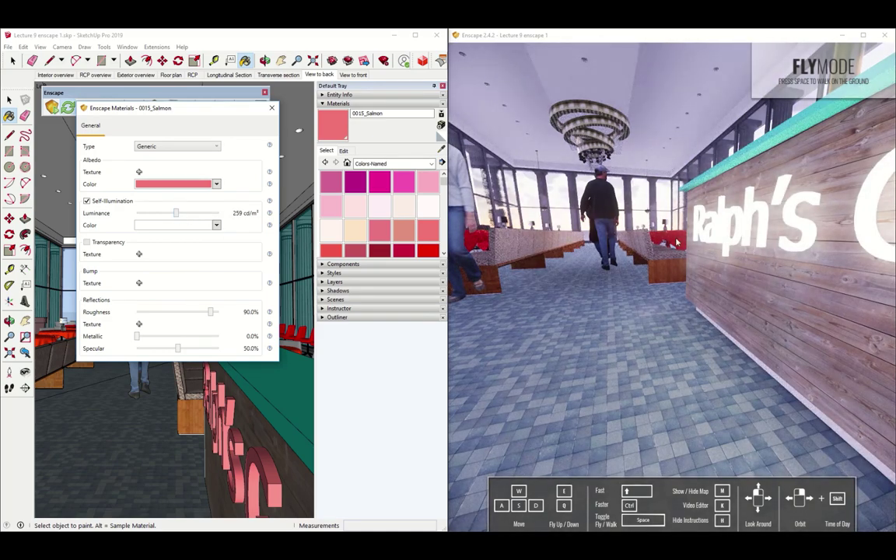
{"action": "left_click_drag", "start_coordinate": [176, 214], "coordinate": [156, 213]}
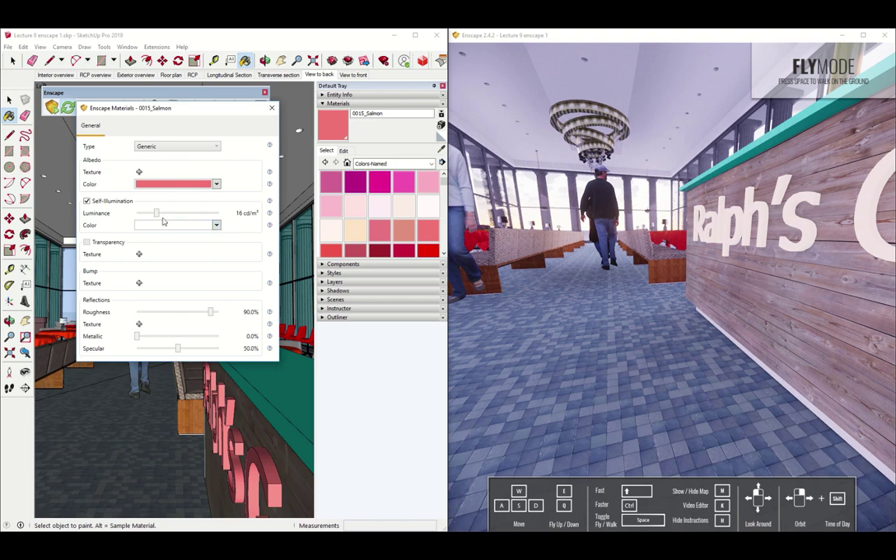
- Set the sign's glow colour to salmon pink and settle luminance at about 14 cd/m²
{"action": "left_click", "coordinate": [216, 226]}
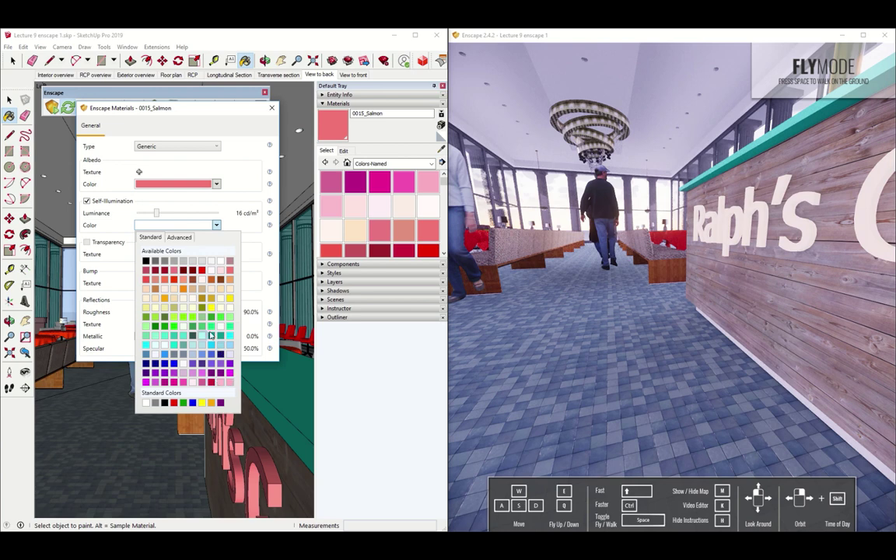
{"action": "left_click", "coordinate": [146, 270]}
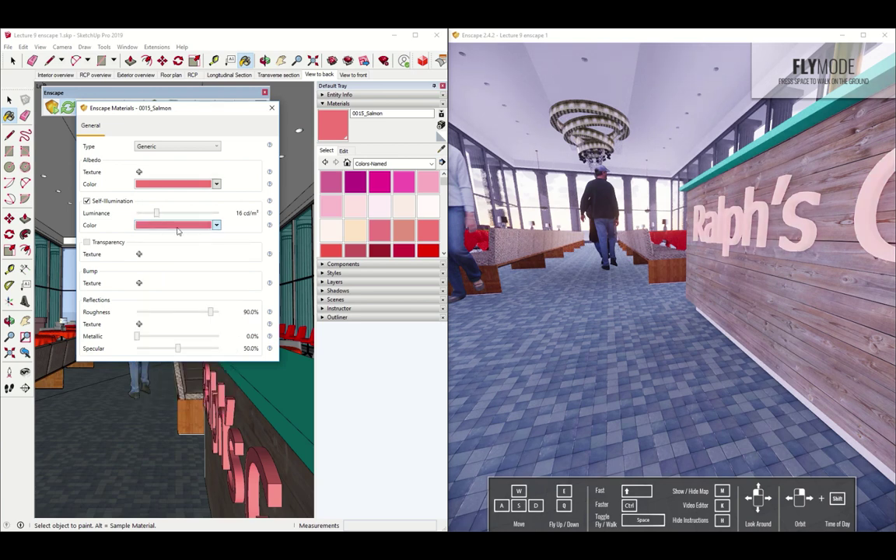
{"action": "left_click_drag", "start_coordinate": [156, 213], "coordinate": [195, 213]}
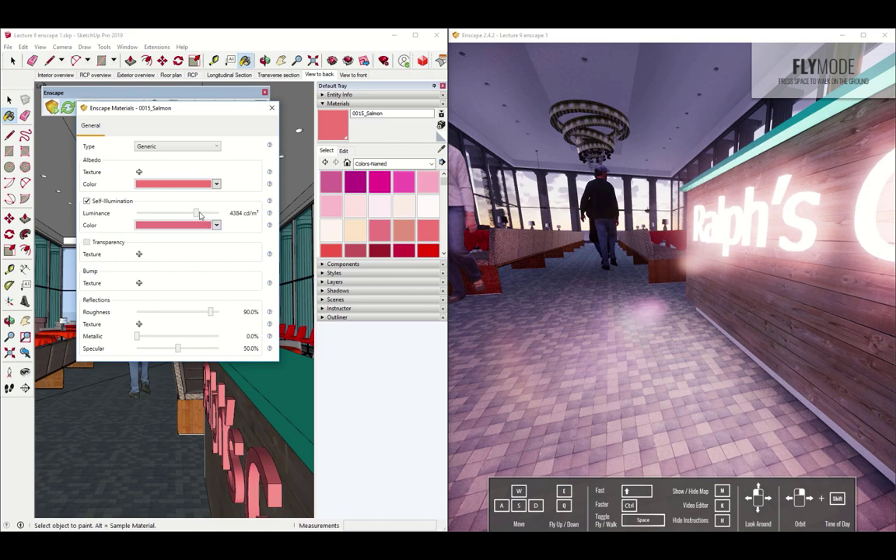
{"action": "left_click_drag", "start_coordinate": [198, 213], "coordinate": [154, 213]}
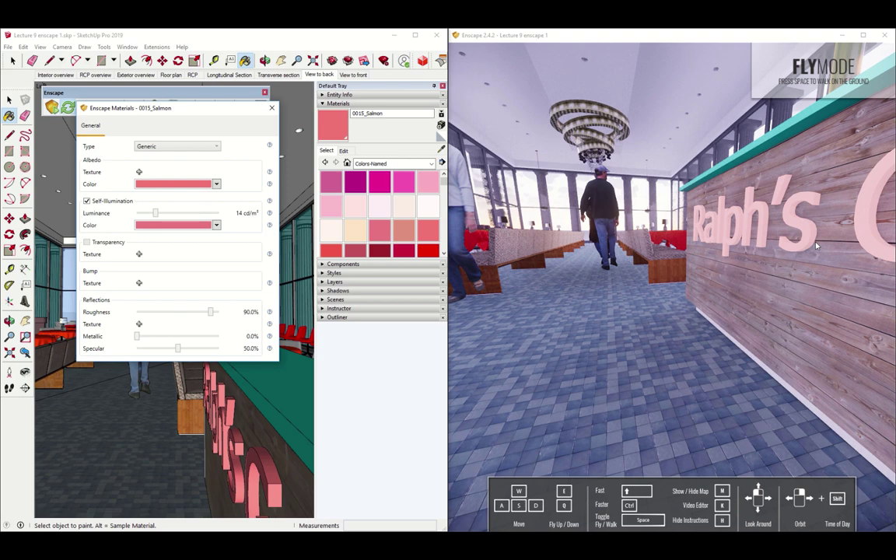
- Close the Salmon settings and open Enscape settings for the sampled wood_planks_03_1 material
{"action": "left_click", "coordinate": [271, 108]}
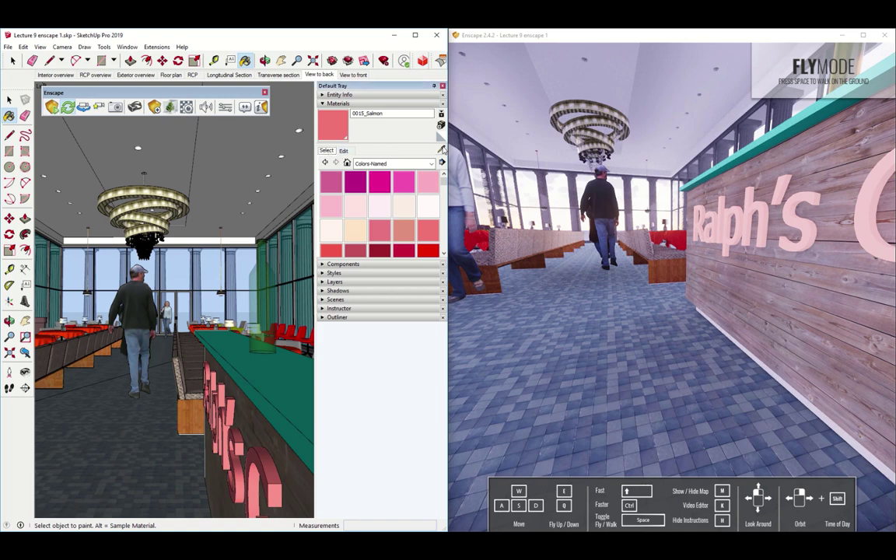
{"action": "key", "text": "alt"}
{"action": "left_click", "coordinate": [231, 385], "text": "alt"}
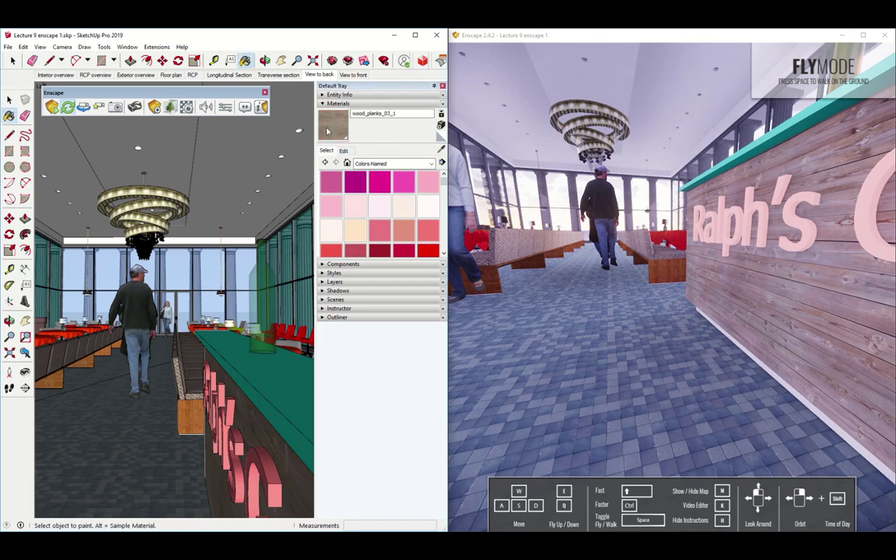
{"action": "left_click", "coordinate": [169, 107]}
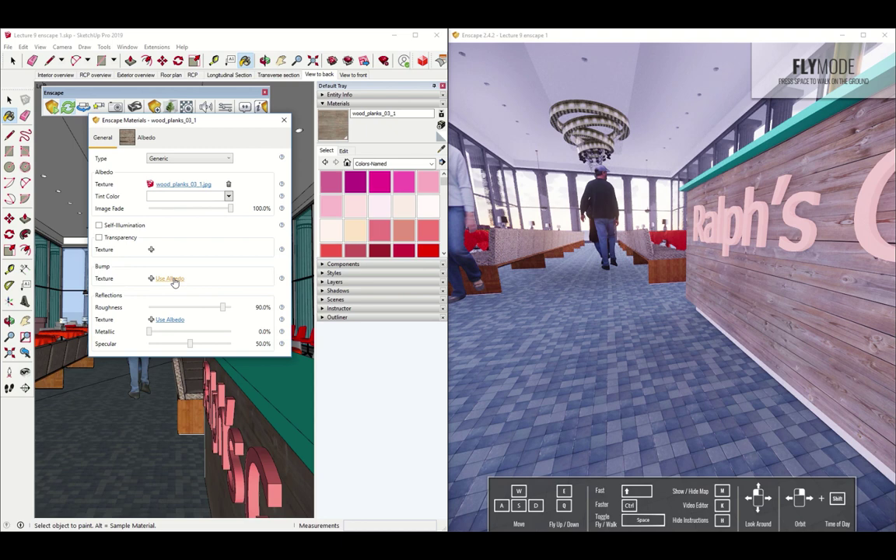
- Give the wood planks an image bump of -1.94, 70.6% roughness, and albedo-driven reflection roughness
{"action": "left_click", "coordinate": [172, 279]}
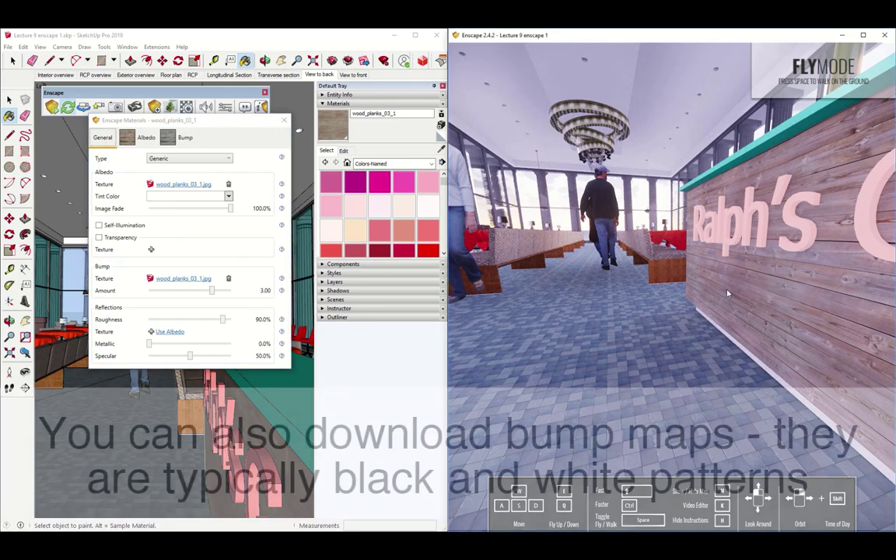
{"action": "left_click_drag", "start_coordinate": [644, 263], "coordinate": [669, 263]}
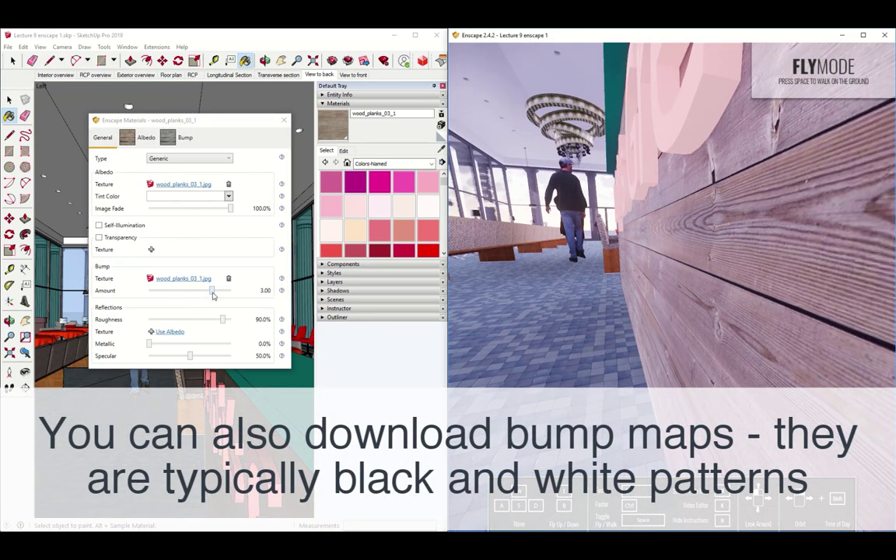
{"action": "left_click_drag", "start_coordinate": [211, 291], "coordinate": [242, 298]}
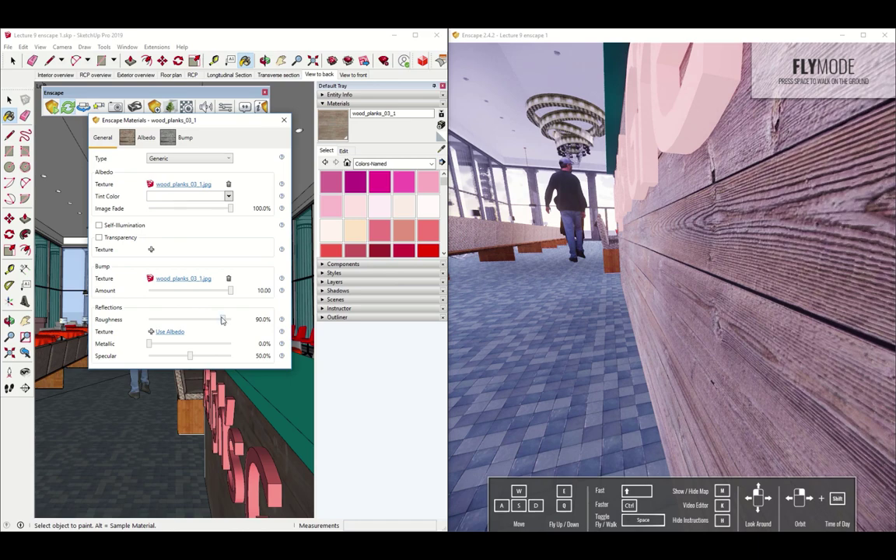
{"action": "left_click_drag", "start_coordinate": [222, 320], "coordinate": [206, 319]}
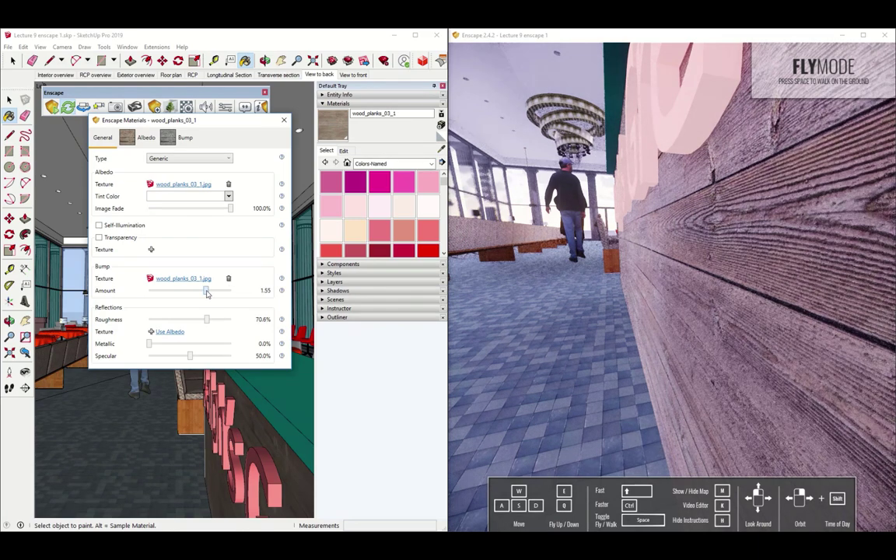
{"action": "left_click_drag", "start_coordinate": [230, 291], "coordinate": [149, 291]}
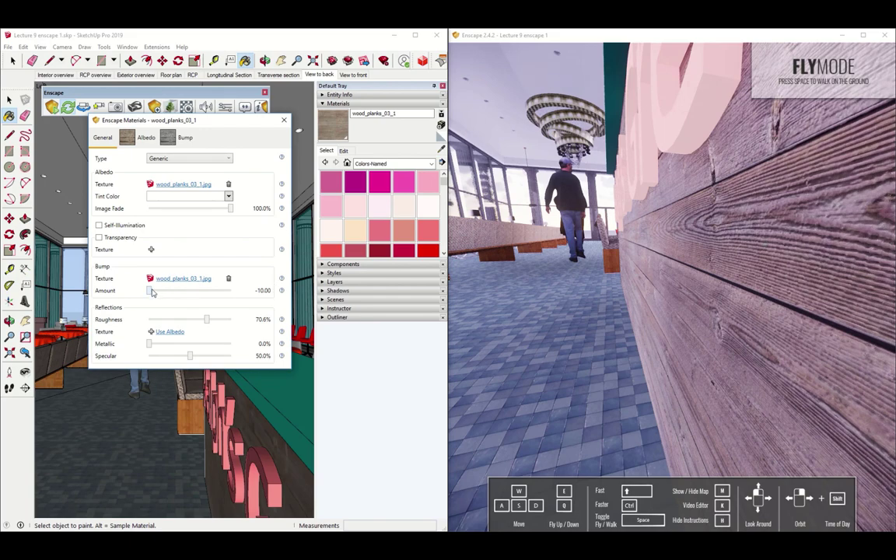
{"action": "left_click_drag", "start_coordinate": [149, 291], "coordinate": [172, 291]}
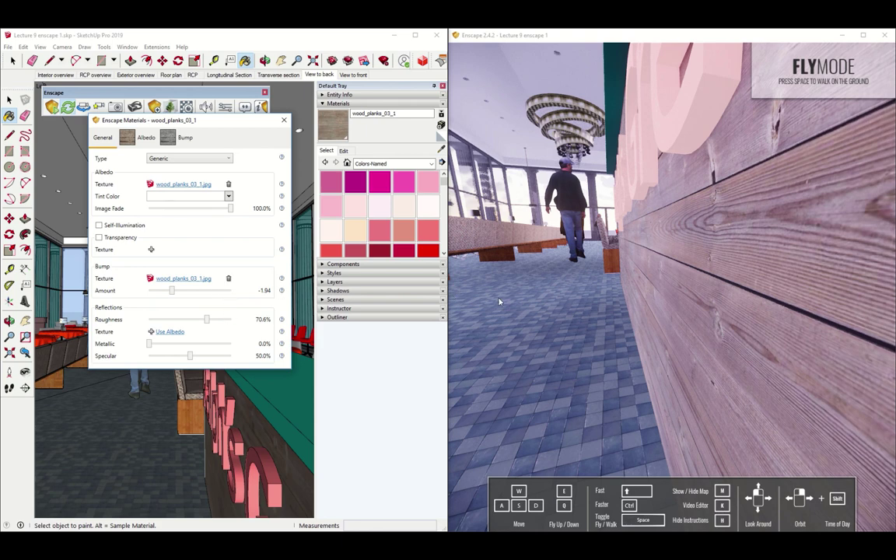
{"action": "left_click", "coordinate": [169, 333]}
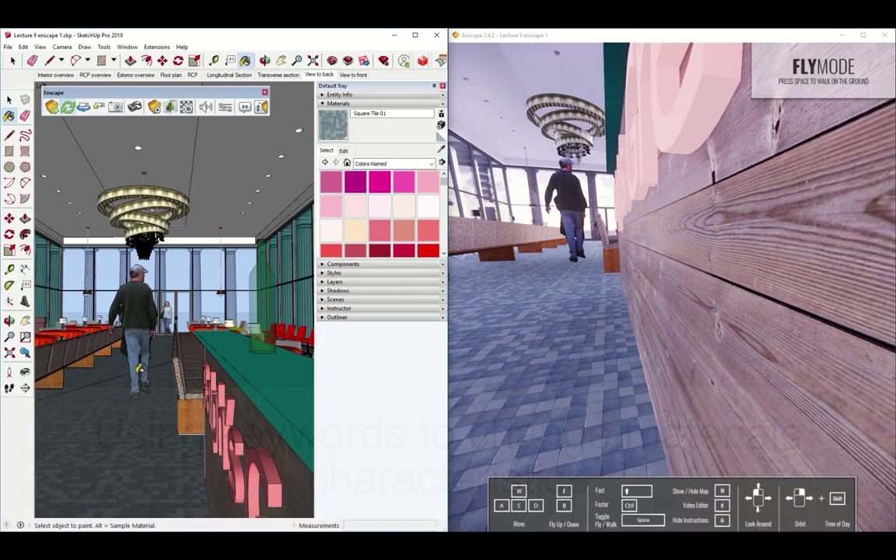
- Sample the Square Tile 01 floor material, open its Enscape settings and begin renaming it
{"action": "left_click", "coordinate": [126, 331], "text": "alt"}
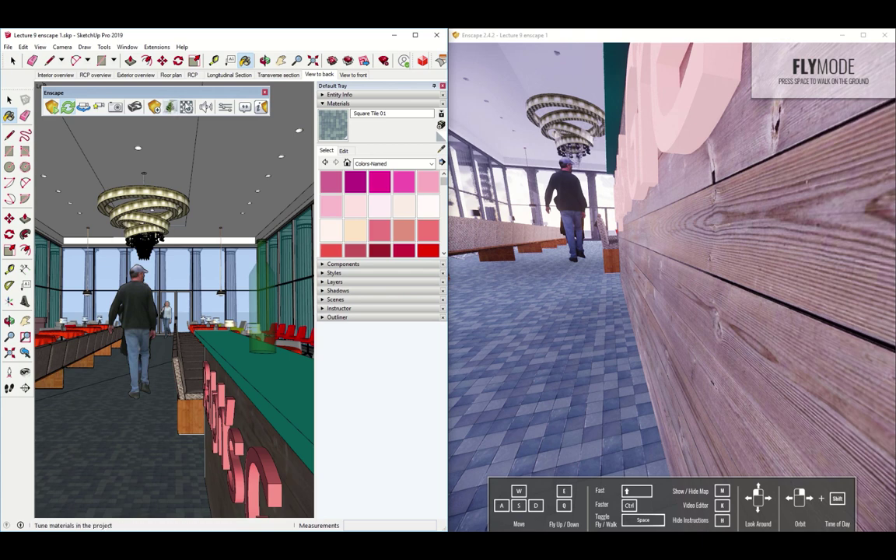
{"action": "left_click", "coordinate": [155, 105]}
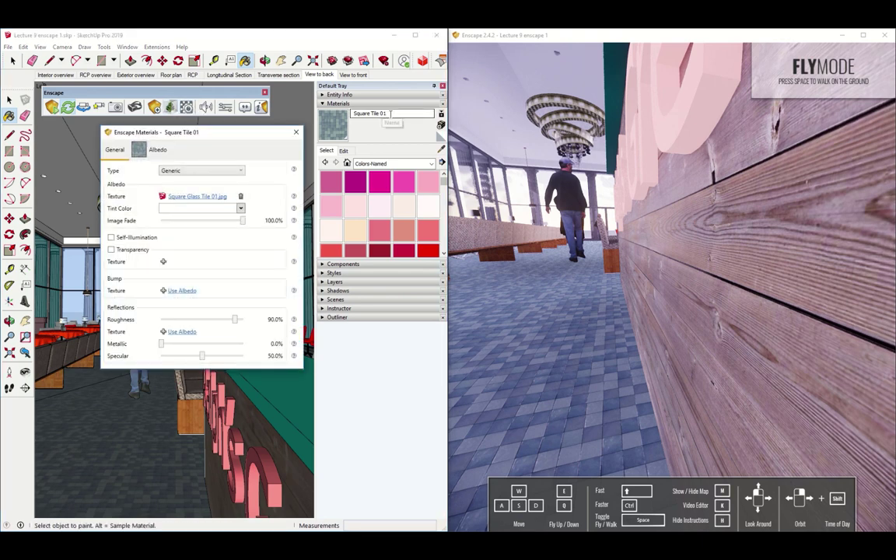
{"action": "left_click", "coordinate": [360, 113]}
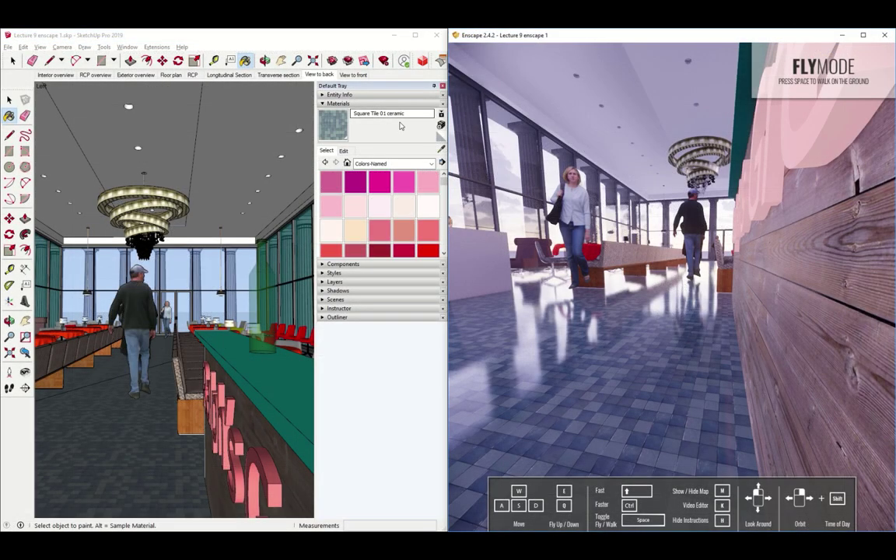
- Rename the floor material, replacing 'ceramic' with 'grass'
{"action": "left_click", "coordinate": [398, 113]}
{"action": "double_click", "coordinate": [398, 113]}
{"action": "type", "text": "grass"}
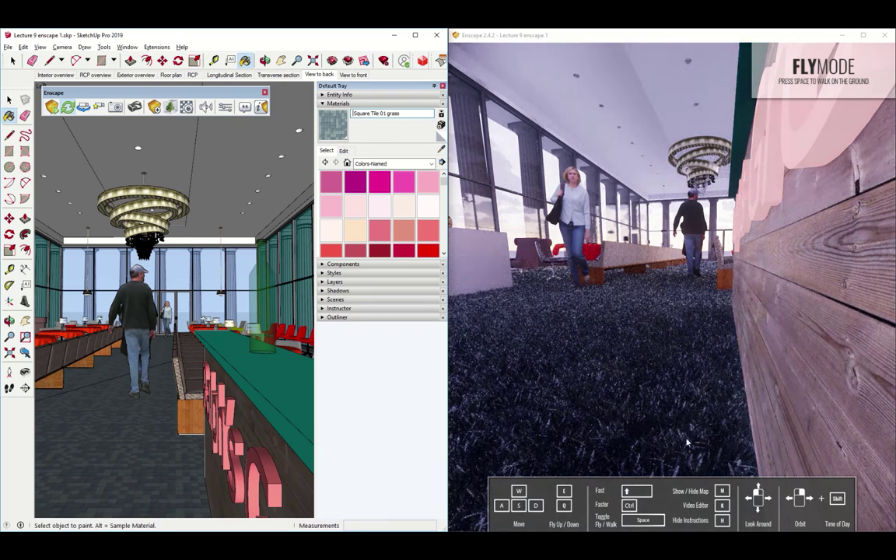
{"action": "key", "text": "alt+Tab"}
- Fly forward to preview the grass floor, then set the grass Height to 0% in Enscape Materials
{"action": "key", "text": "w"}
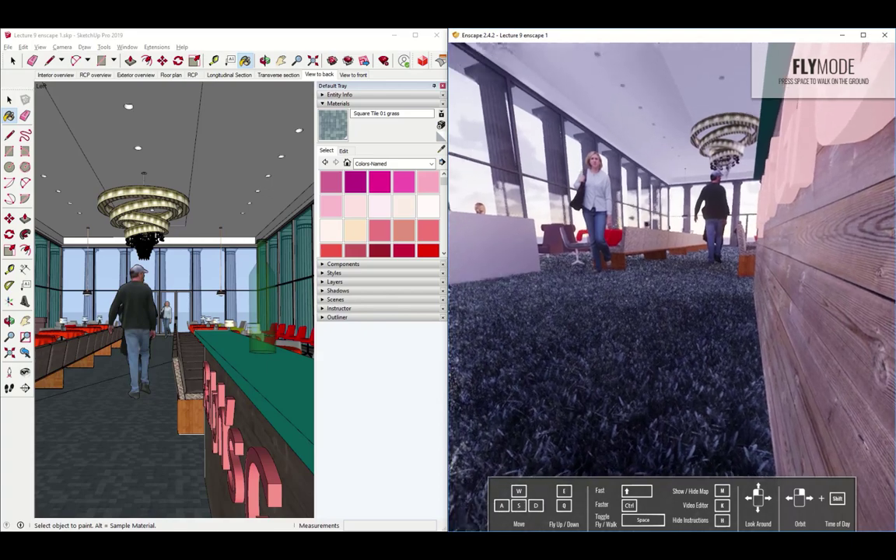
{"action": "key", "text": "w"}
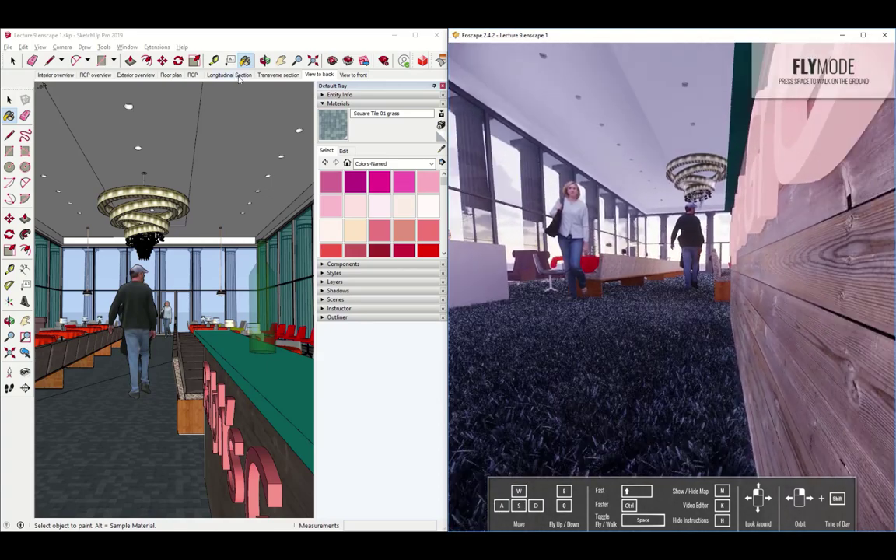
{"action": "left_click", "coordinate": [282, 39]}
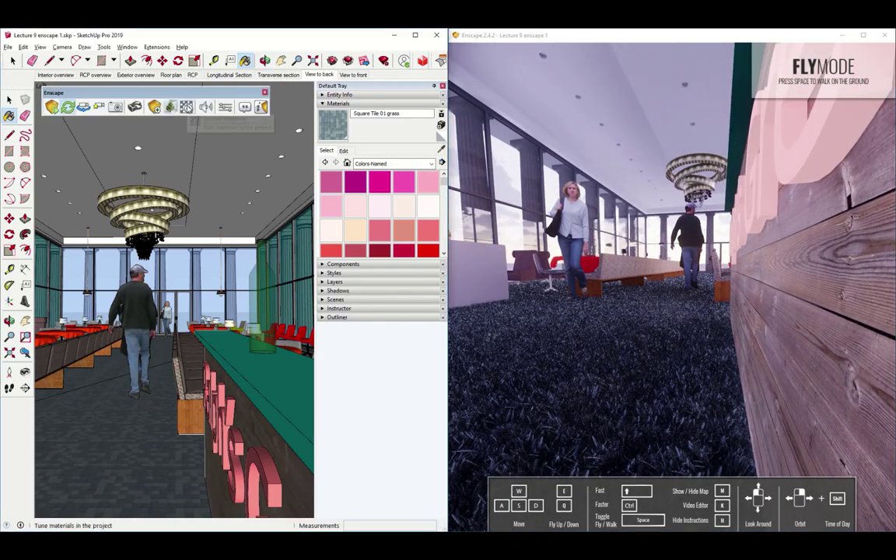
{"action": "left_click", "coordinate": [170, 107]}
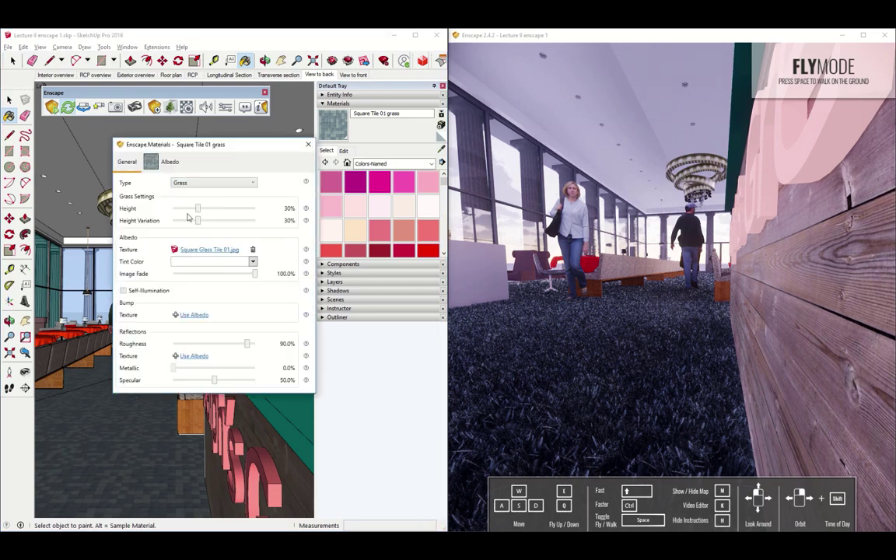
{"action": "left_click_drag", "start_coordinate": [197, 210], "coordinate": [173, 208]}
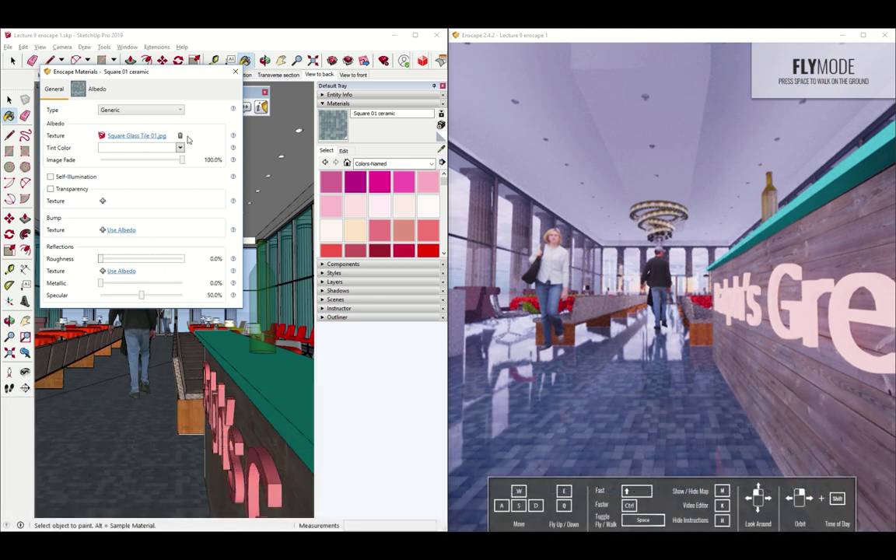
- Set the ceramic floor to 23.4% roughness and 37.1% specular, with Image Fade back at 100%
{"action": "left_click_drag", "start_coordinate": [139, 71], "coordinate": [172, 139]}
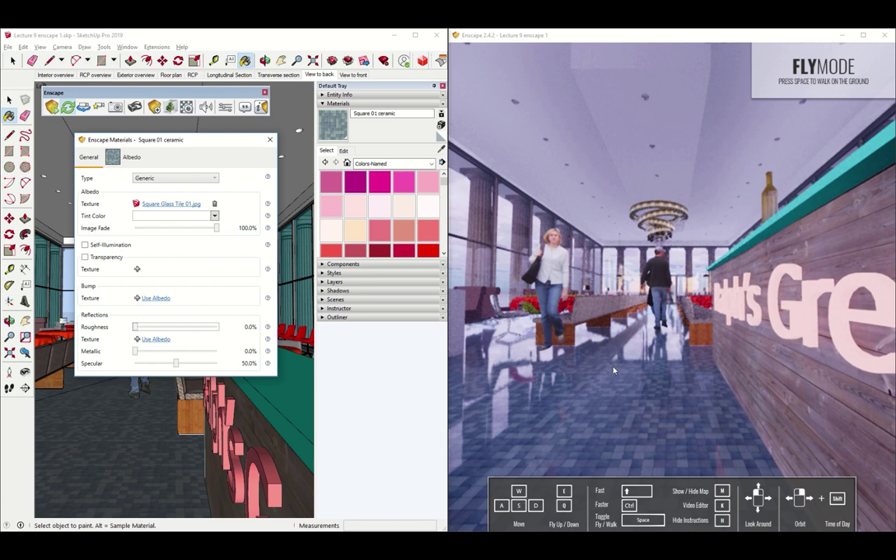
{"action": "mouse_move", "coordinate": [135, 328]}
{"action": "left_mouse_down"}
{"action": "mouse_move", "coordinate": [150, 333]}
{"action": "mouse_move", "coordinate": [134, 327]}
{"action": "left_mouse_up"}
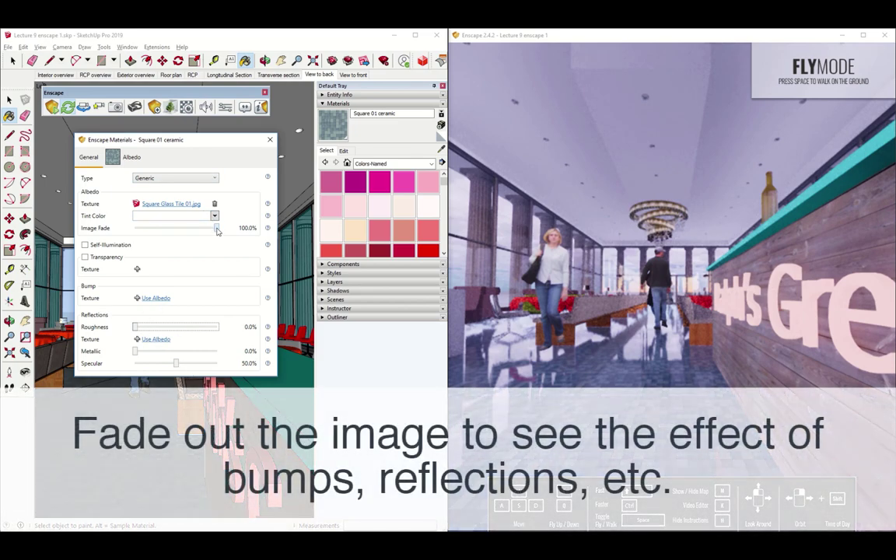
{"action": "left_click_drag", "start_coordinate": [216, 228], "coordinate": [134, 228]}
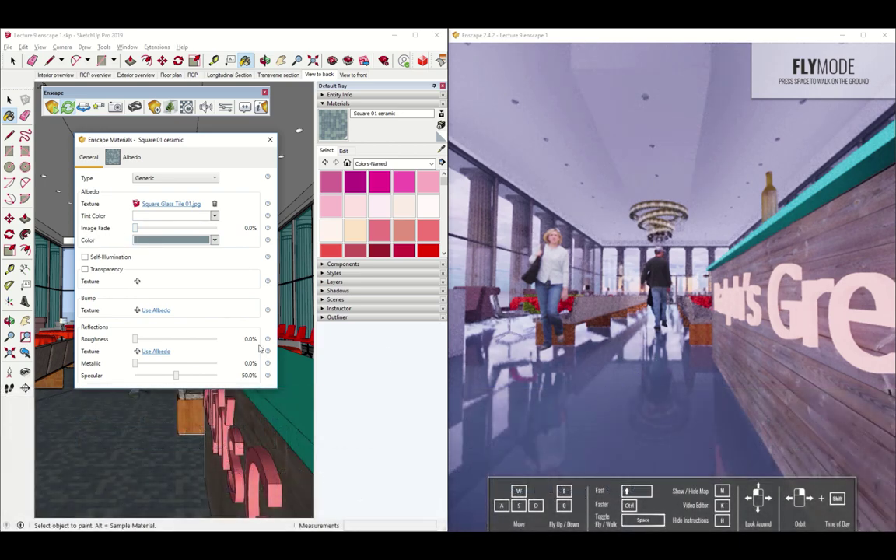
{"action": "mouse_move", "coordinate": [176, 379]}
{"action": "left_mouse_down"}
{"action": "mouse_move", "coordinate": [228, 382]}
{"action": "mouse_move", "coordinate": [165, 379]}
{"action": "left_mouse_up"}
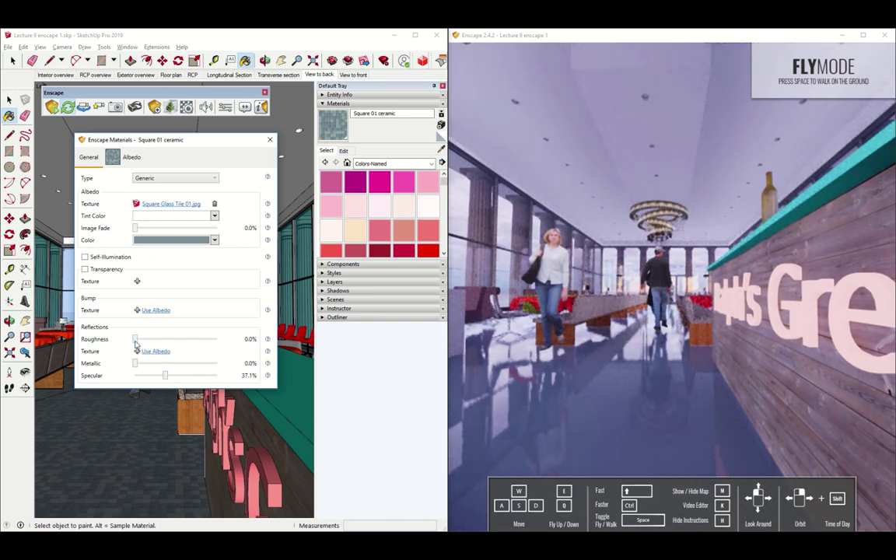
{"action": "left_click_drag", "start_coordinate": [135, 343], "coordinate": [154, 342]}
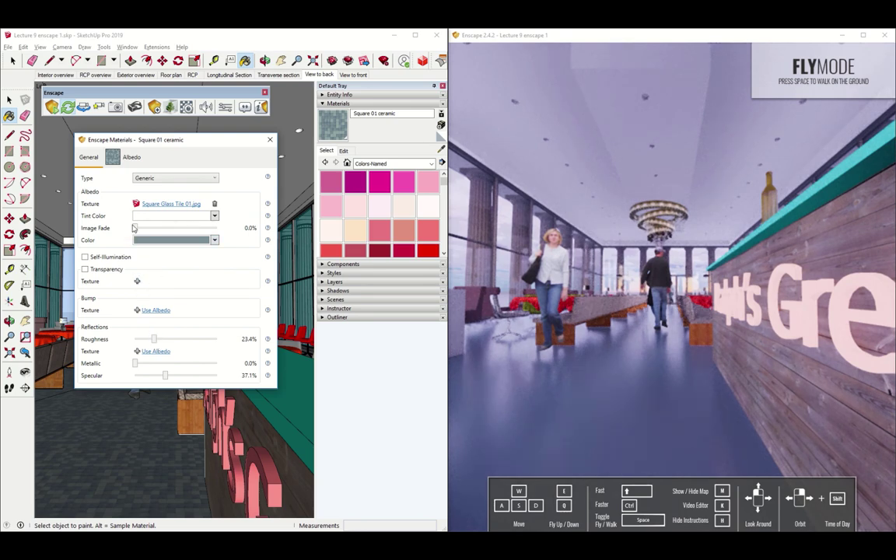
{"action": "left_click_drag", "start_coordinate": [136, 228], "coordinate": [219, 228]}
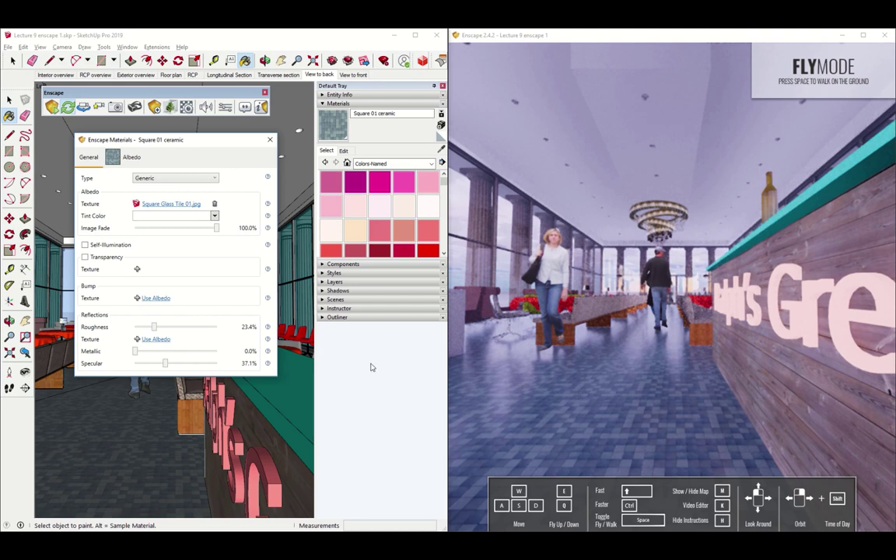
- Use the floor's tile texture as its bump at amount 4.85, keeping roughness at 23.4%
{"action": "left_click", "coordinate": [155, 340]}
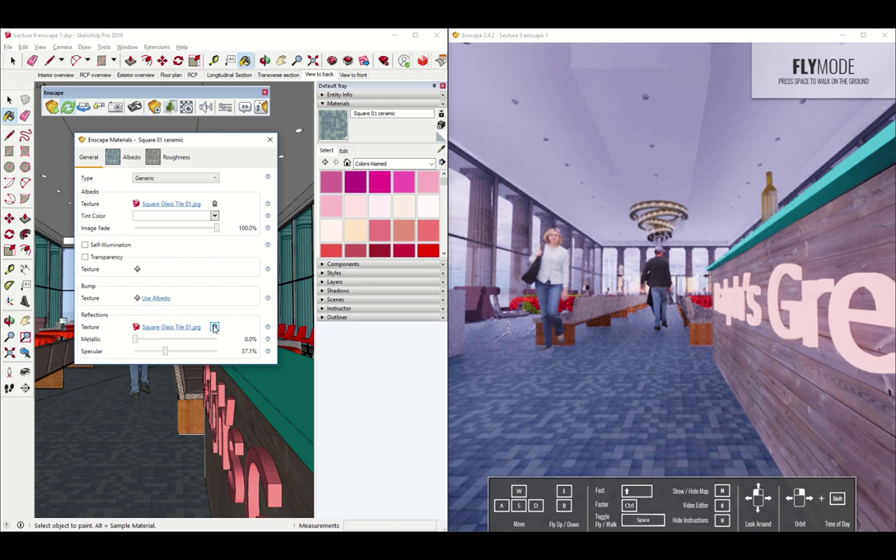
{"action": "left_click", "coordinate": [215, 328]}
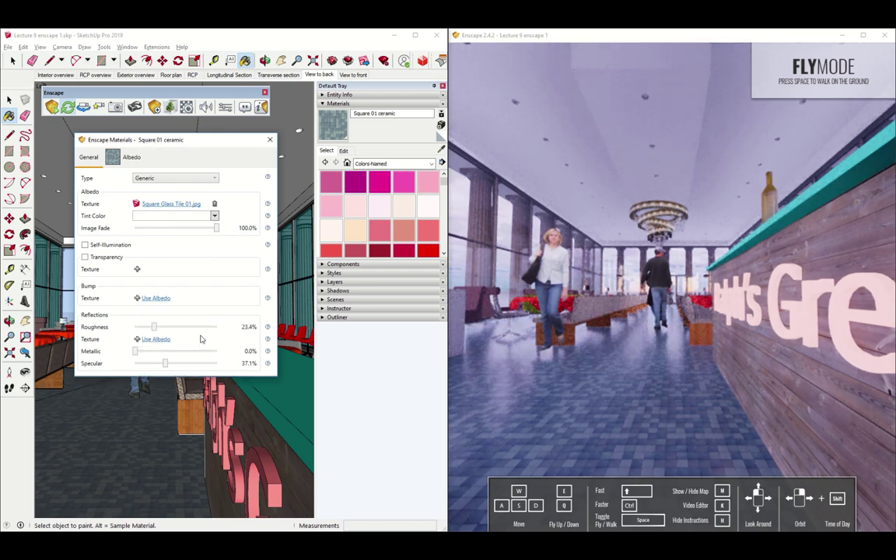
{"action": "left_click", "coordinate": [157, 299]}
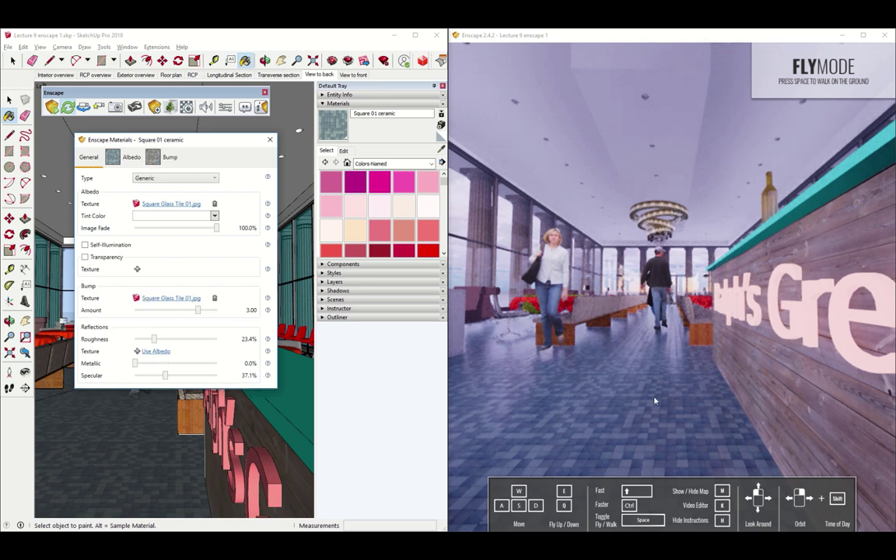
{"action": "left_click_drag", "start_coordinate": [198, 310], "coordinate": [142, 310]}
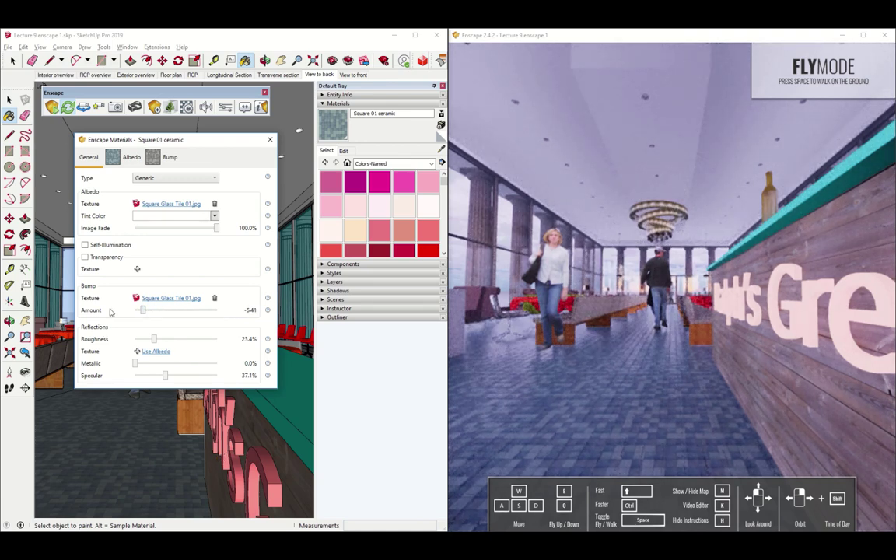
{"action": "left_click_drag", "start_coordinate": [143, 315], "coordinate": [205, 311]}
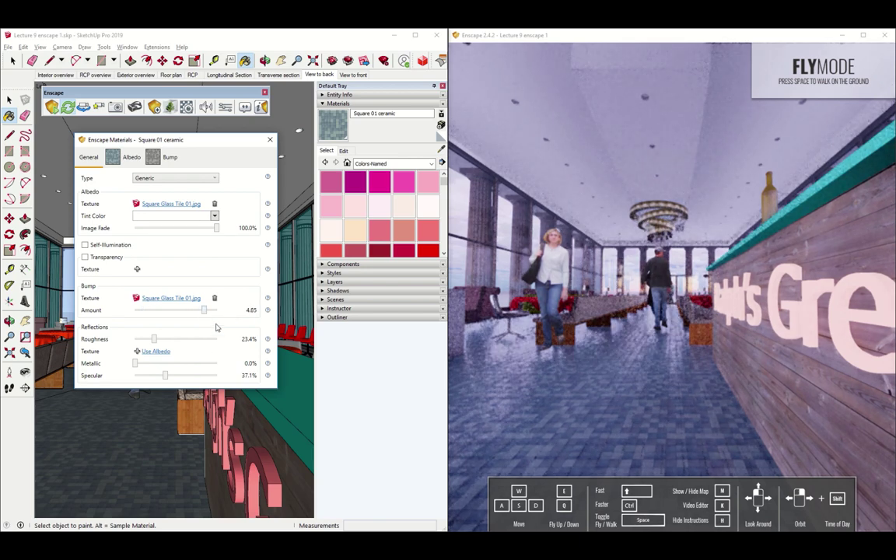
- Sample the lampshade's material and sync the Enscape render to the SketchUp camera at the dining table
{"action": "left_click", "coordinate": [270, 141]}
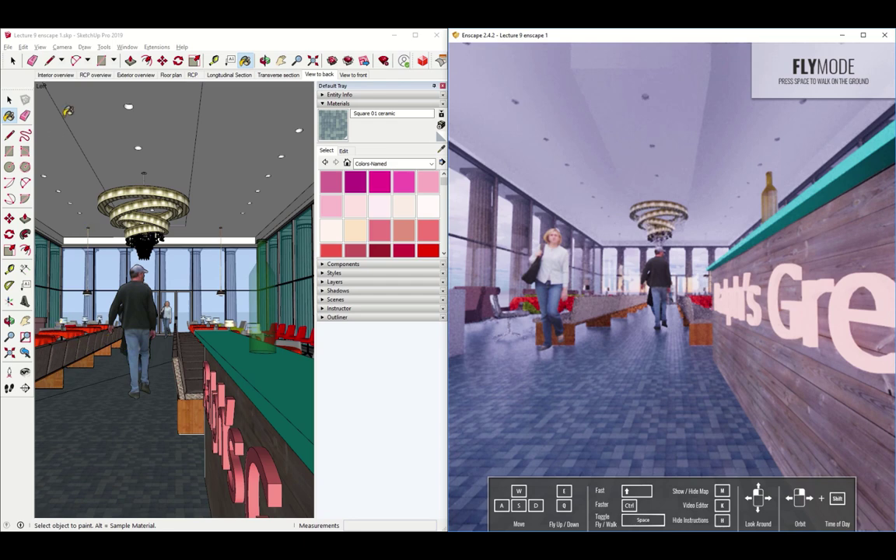
{"action": "left_click", "coordinate": [9, 100]}
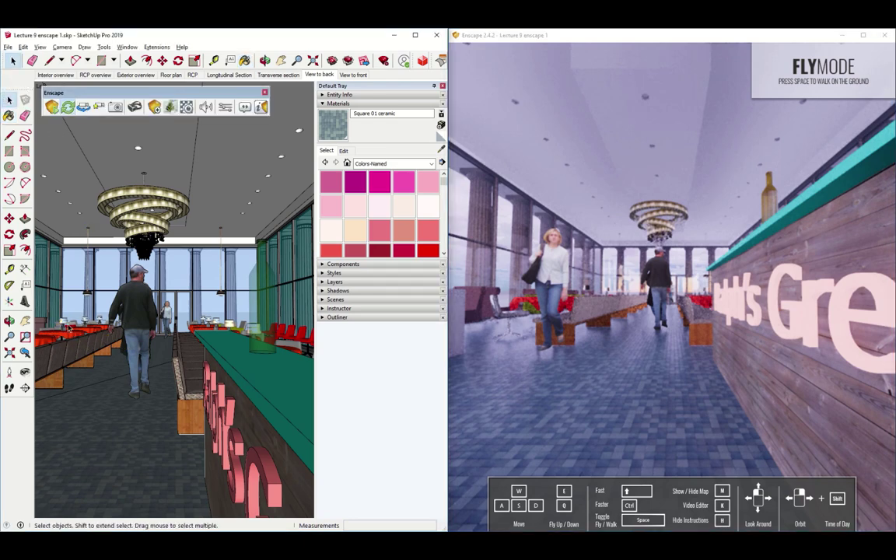
{"action": "left_click", "coordinate": [138, 350]}
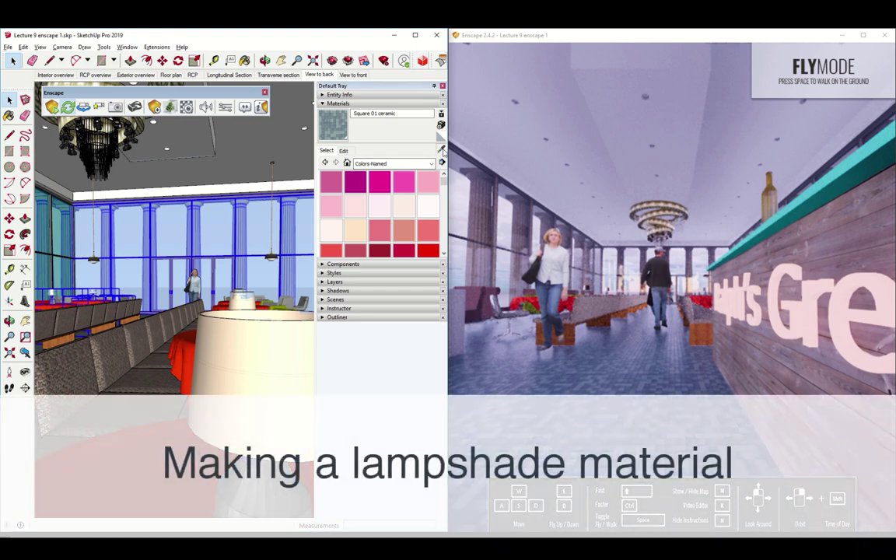
{"action": "left_click", "coordinate": [273, 326]}
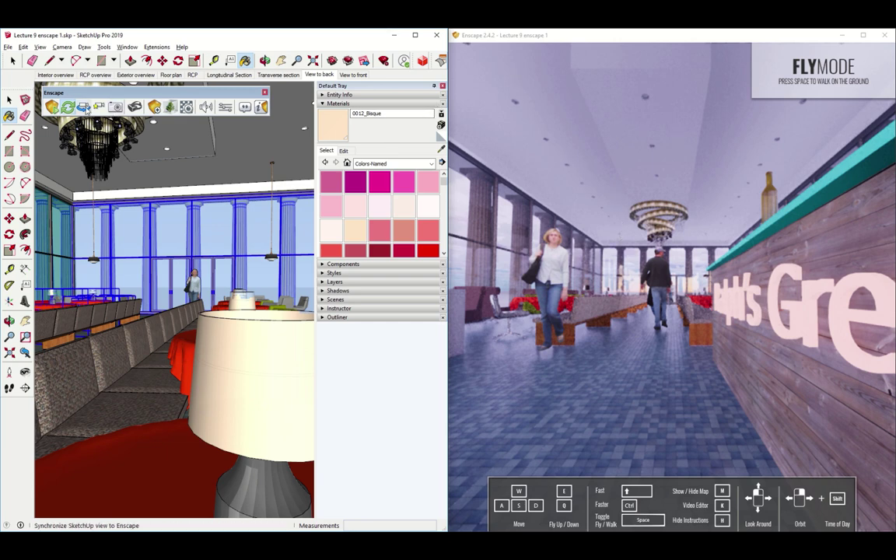
{"action": "left_click", "coordinate": [84, 107]}
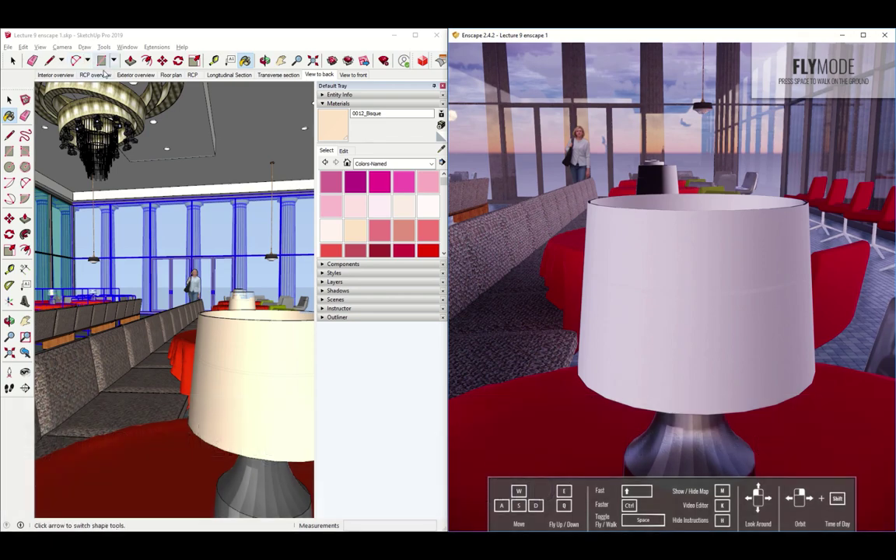
{"action": "left_click", "coordinate": [172, 35]}
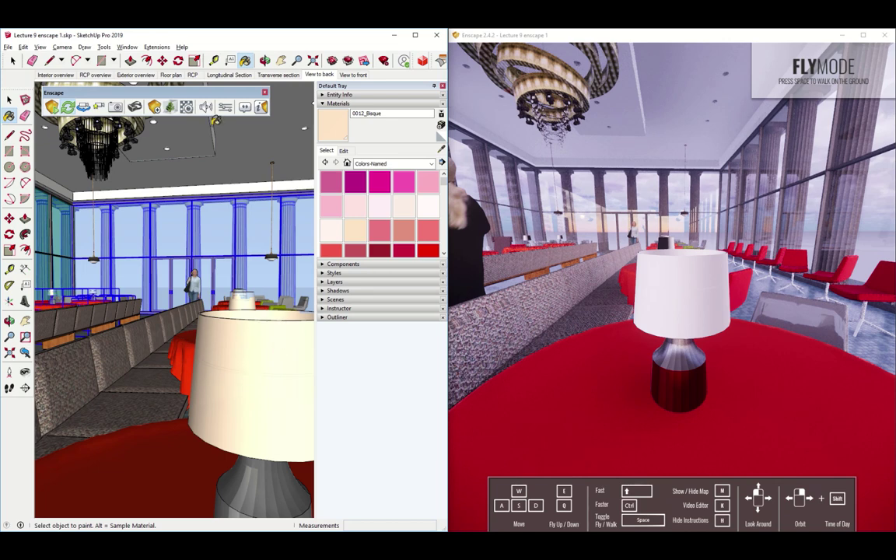
- Load the Desktop mesh PNG as 0012_Bisque's transparency map and fly in to inspect the netted shade
{"action": "left_click", "coordinate": [187, 108]}
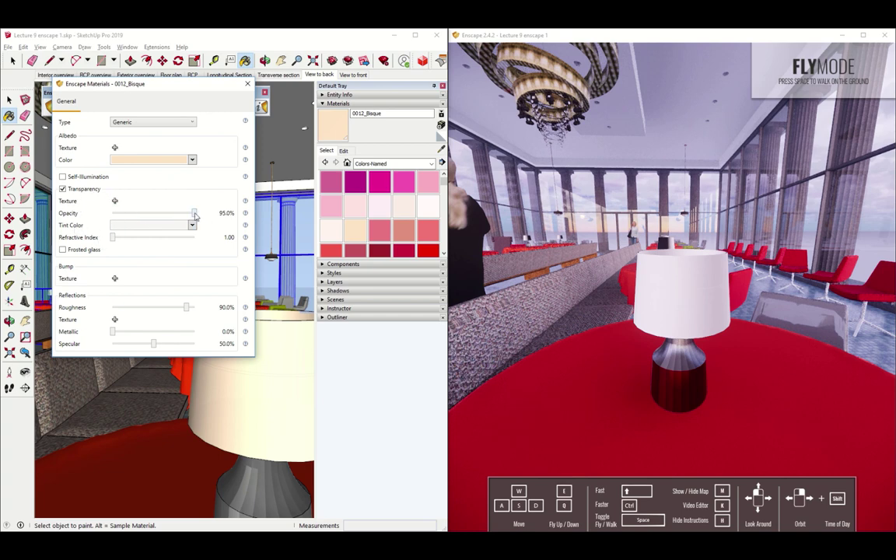
{"action": "mouse_move", "coordinate": [195, 215]}
{"action": "left_mouse_down"}
{"action": "mouse_move", "coordinate": [121, 213]}
{"action": "mouse_move", "coordinate": [204, 210]}
{"action": "left_mouse_up"}
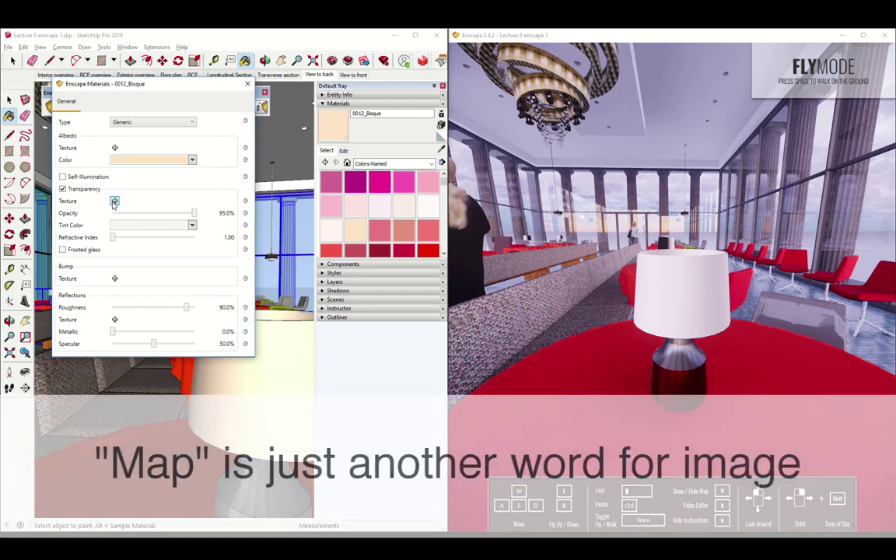
{"action": "left_click", "coordinate": [115, 201]}
{"action": "left_click_drag", "start_coordinate": [144, 108], "coordinate": [217, 118]}
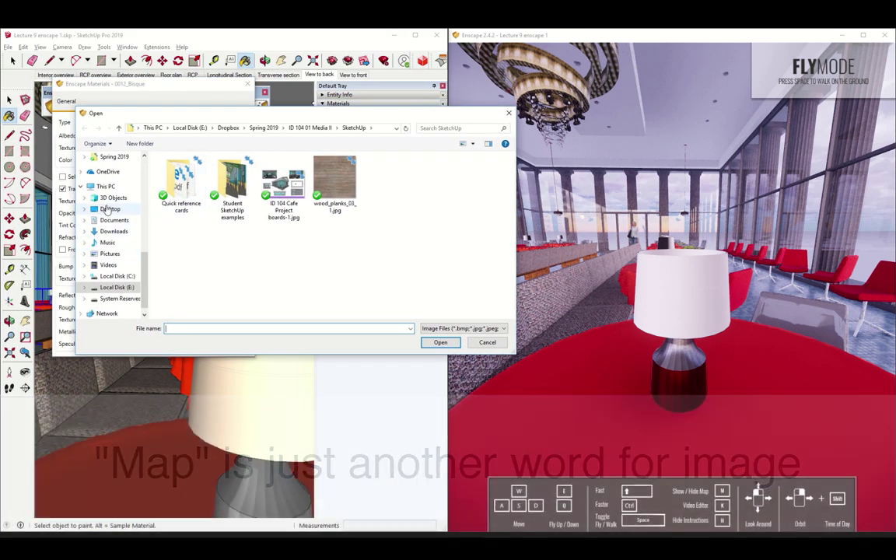
{"action": "left_click", "coordinate": [110, 208]}
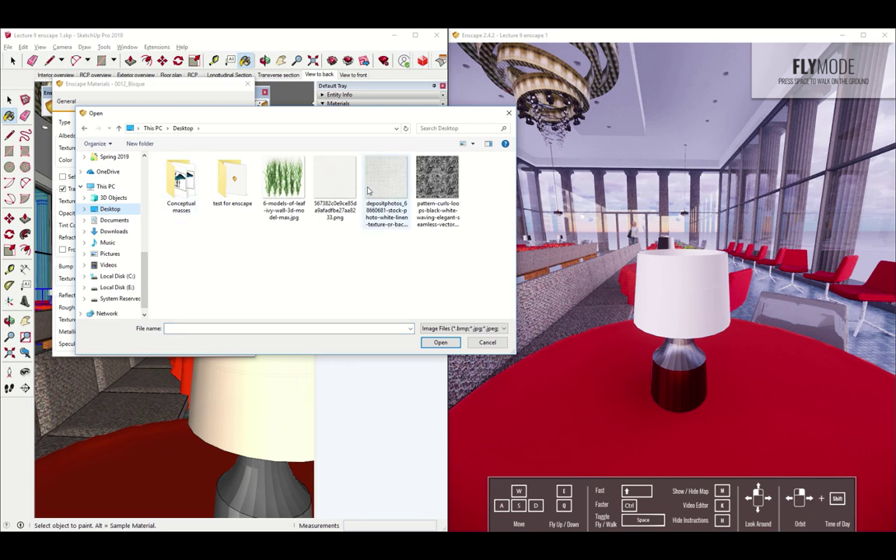
{"action": "double_click", "coordinate": [342, 190]}
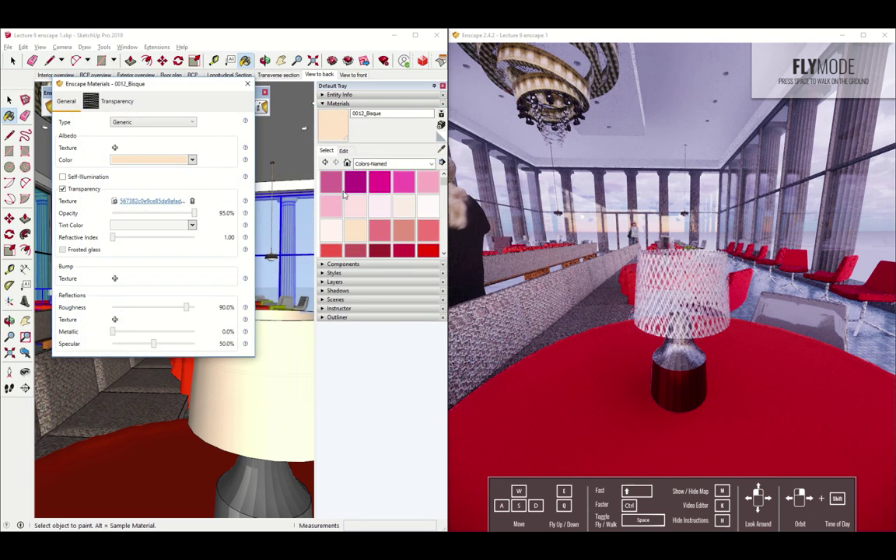
{"action": "left_click", "coordinate": [680, 304]}
{"action": "key", "text": "w"}
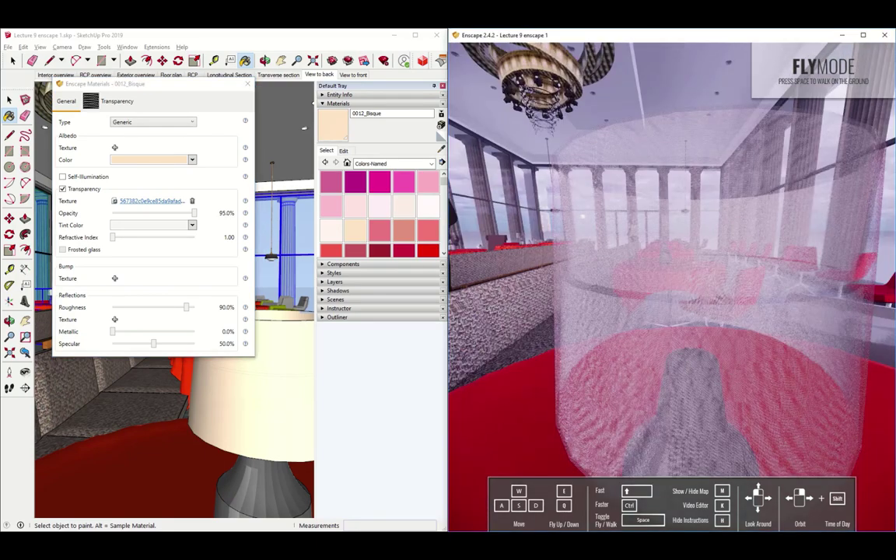
{"action": "mouse_move", "coordinate": [576, 299]}
{"action": "left_mouse_down"}
{"action": "mouse_move", "coordinate": [544, 280]}
{"action": "mouse_move", "coordinate": [551, 295]}
{"action": "left_mouse_up"}
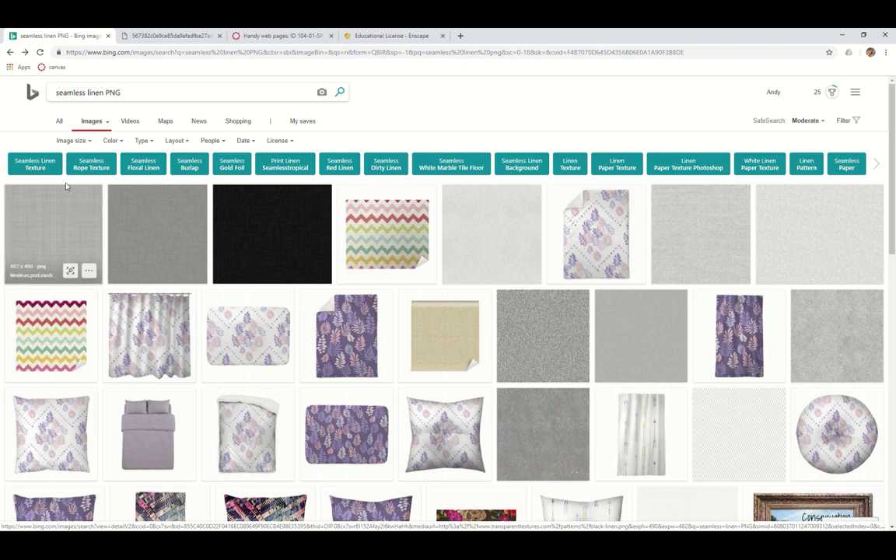
- Highlight 'seamless' and 'PNG' in the Bing search box, then show the pattern image tab
{"action": "double_click", "coordinate": [68, 91]}
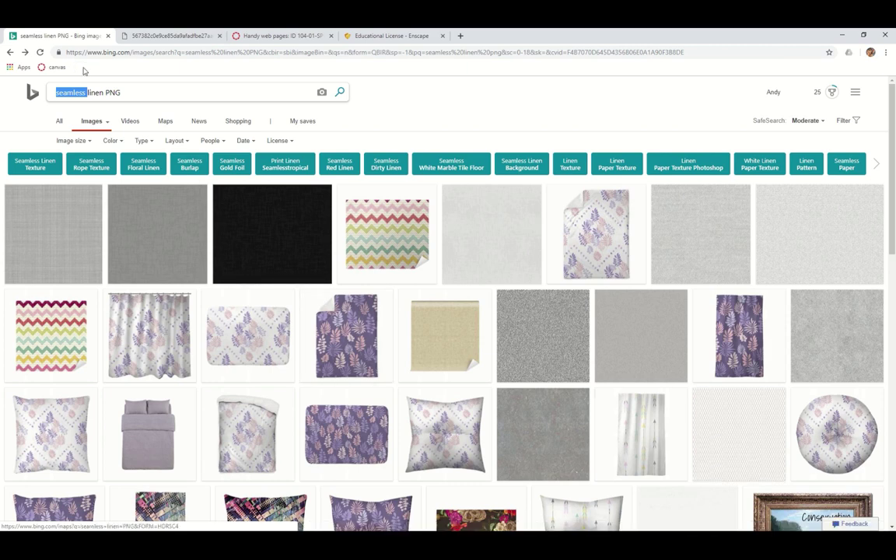
{"action": "double_click", "coordinate": [112, 92]}
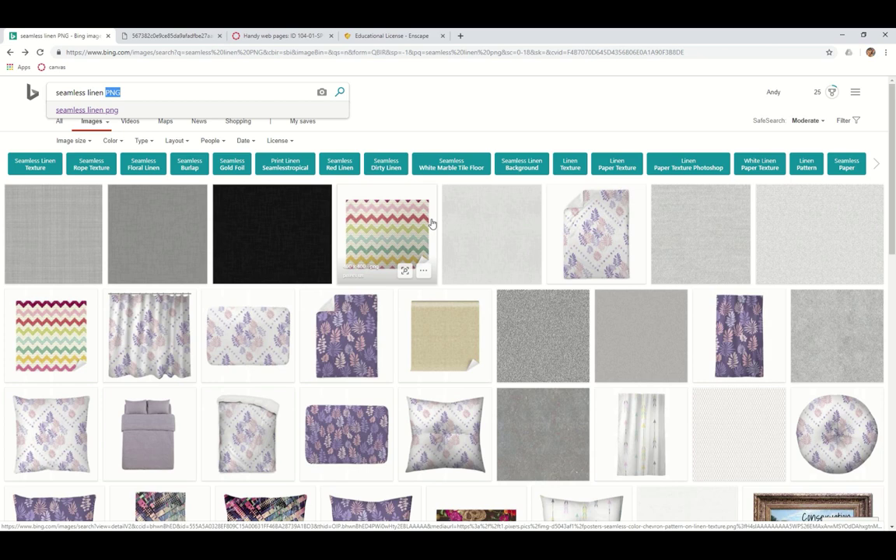
{"action": "left_click", "coordinate": [178, 39]}
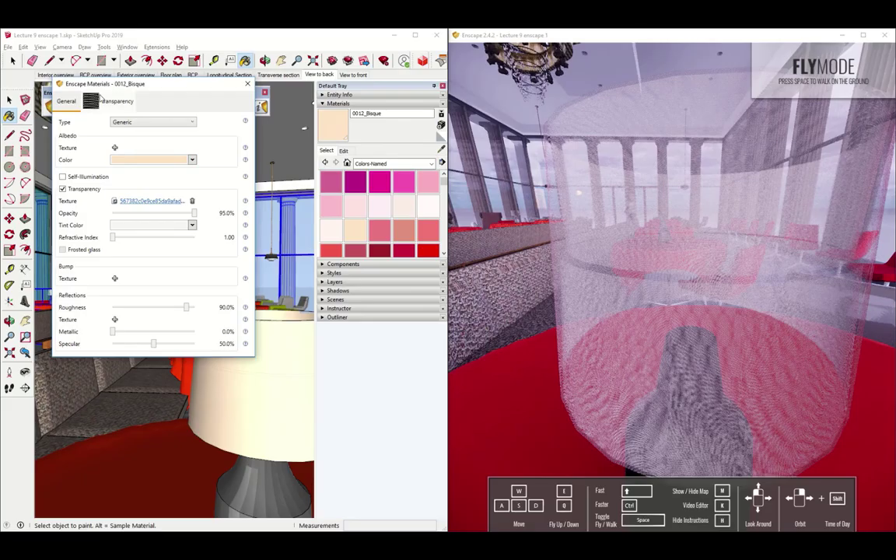
- Enable explicit texture transformation on the transparency map with width and height 0.2, leaving Inverted off
{"action": "left_click", "coordinate": [92, 103]}
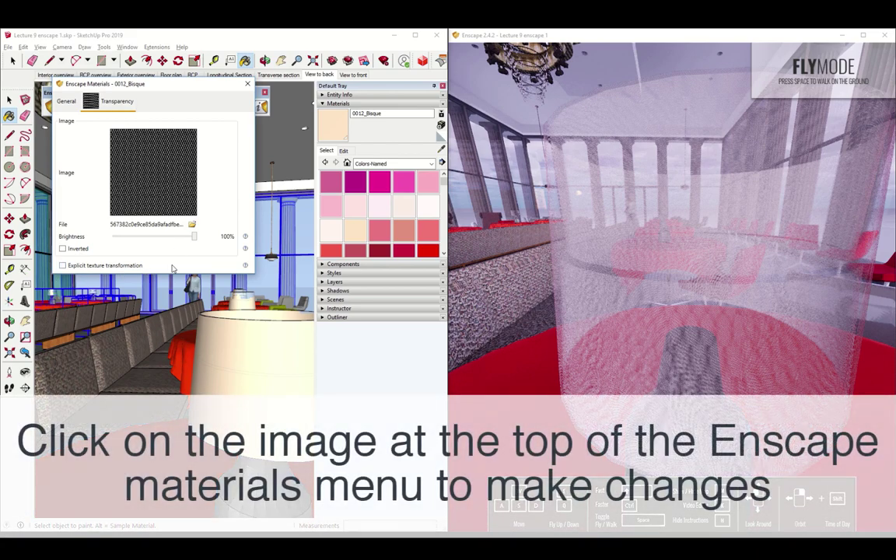
{"action": "left_click", "coordinate": [63, 265]}
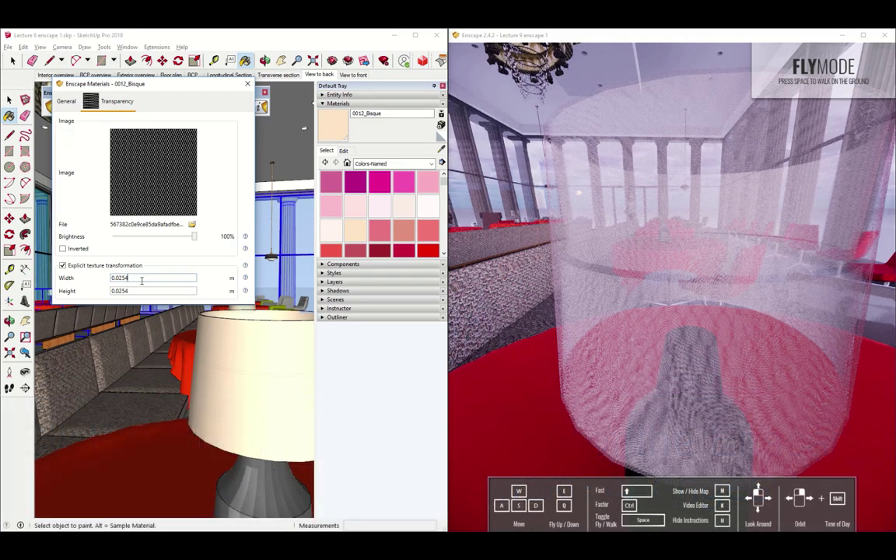
{"action": "left_click_drag", "start_coordinate": [136, 277], "coordinate": [108, 279]}
{"action": "type", "text": "1"}
{"action": "double_click", "coordinate": [132, 291]}
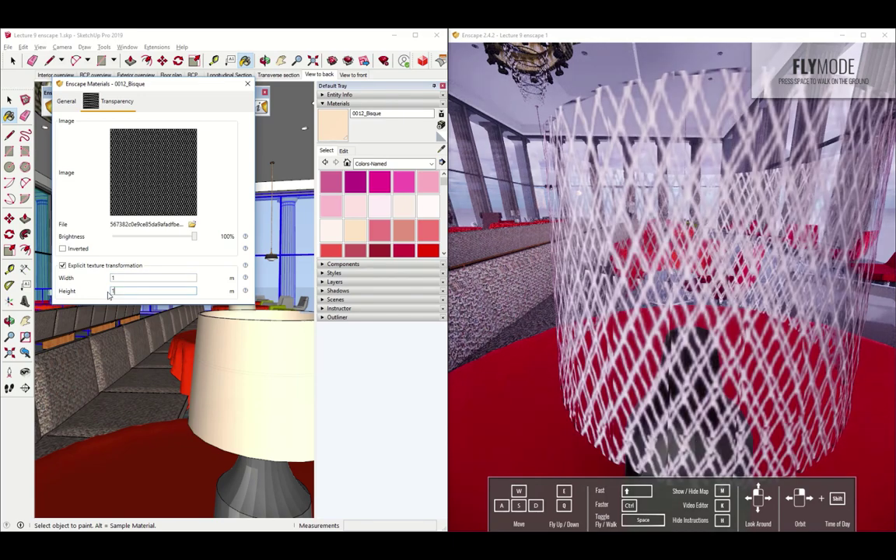
{"action": "type", "text": "1"}
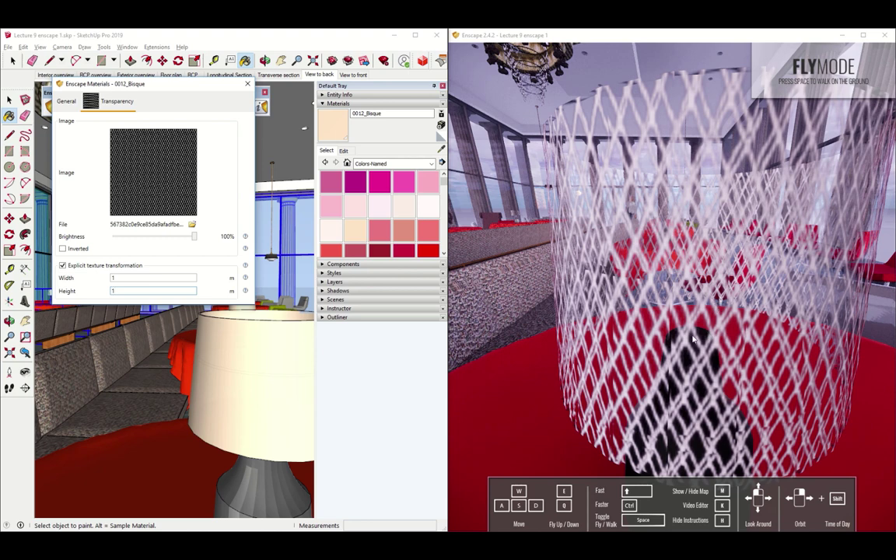
{"action": "left_click", "coordinate": [115, 278]}
{"action": "left_click_drag", "start_coordinate": [118, 276], "coordinate": [93, 277]}
{"action": "key", "text": "Tab"}
{"action": "type", "text": "0.2"}
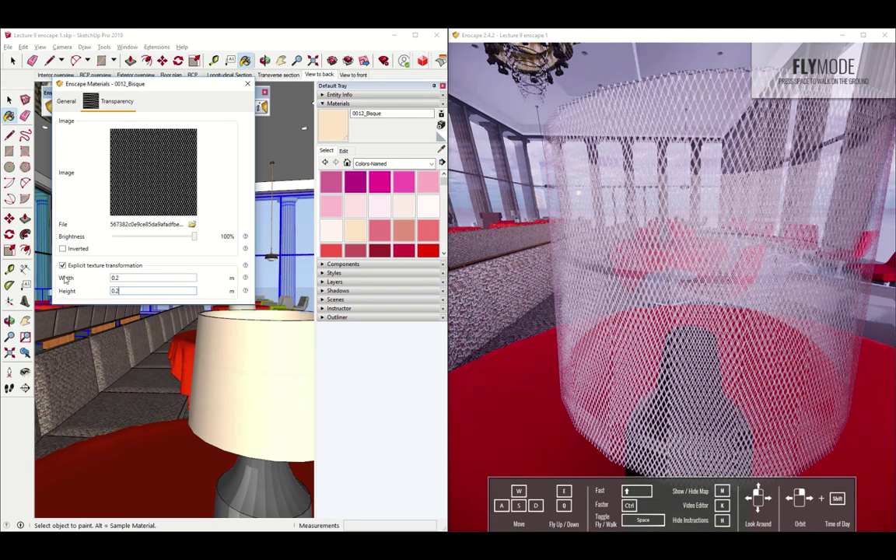
{"action": "left_click", "coordinate": [62, 249]}
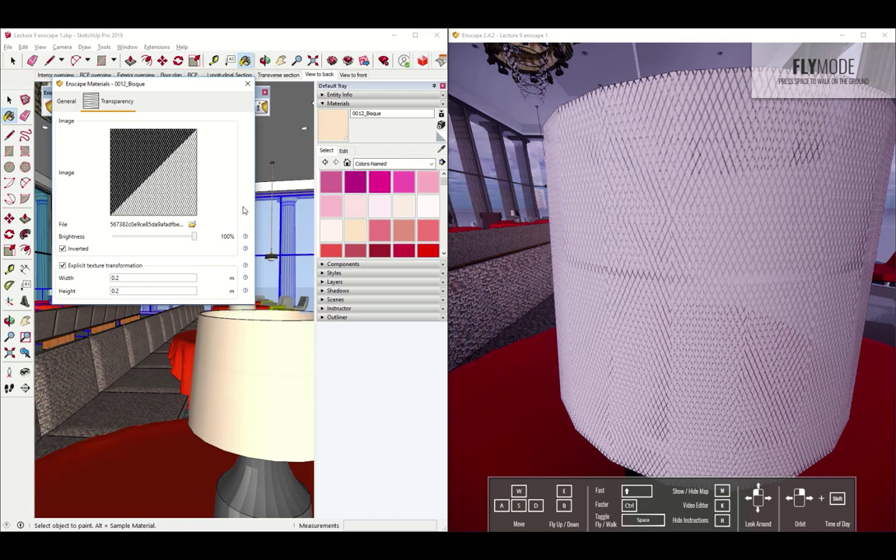
{"action": "left_click", "coordinate": [63, 249]}
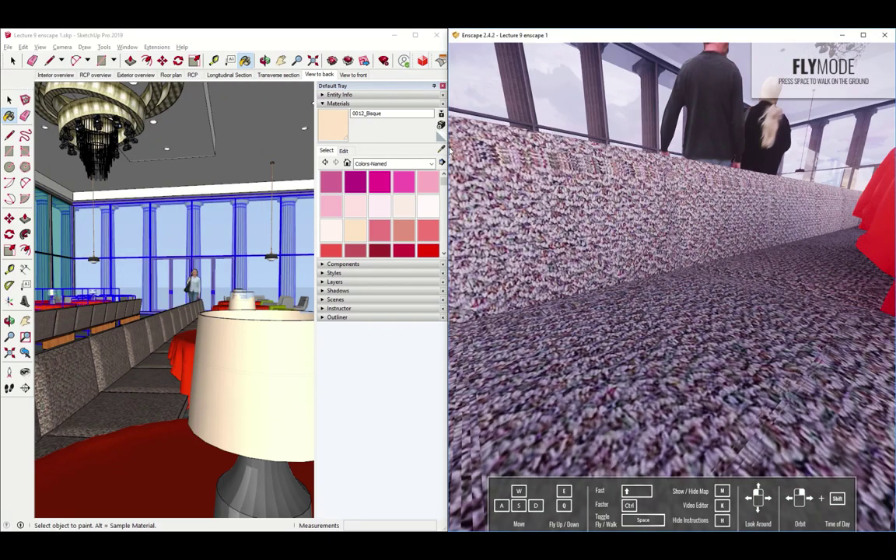
- Sample Carpet Berber Multi and give it a bump from its albedo image at amount -3.15
{"action": "left_click", "coordinate": [175, 311], "text": "alt"}
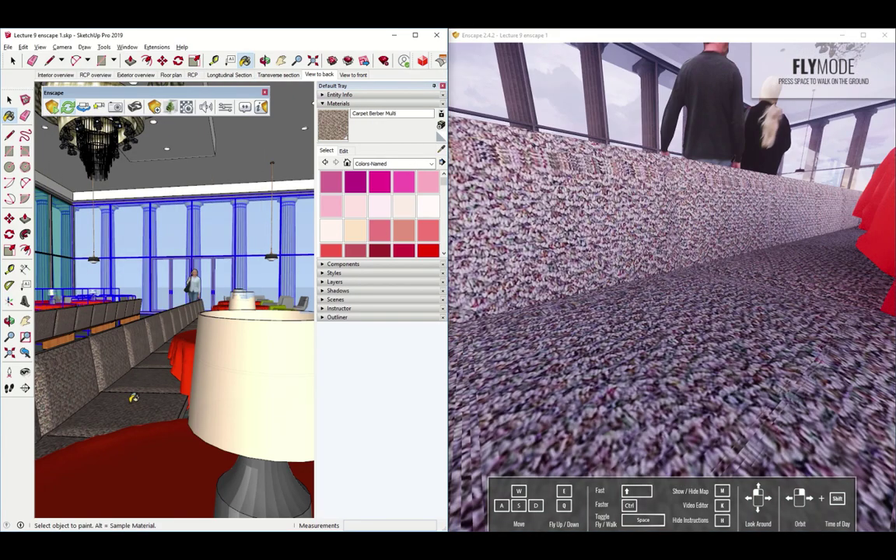
{"action": "left_click", "coordinate": [186, 108]}
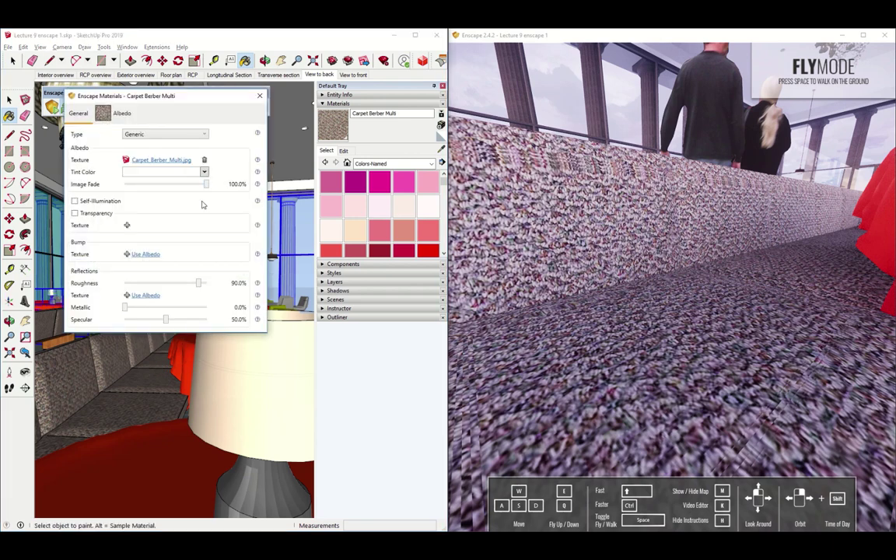
{"action": "left_click", "coordinate": [144, 254]}
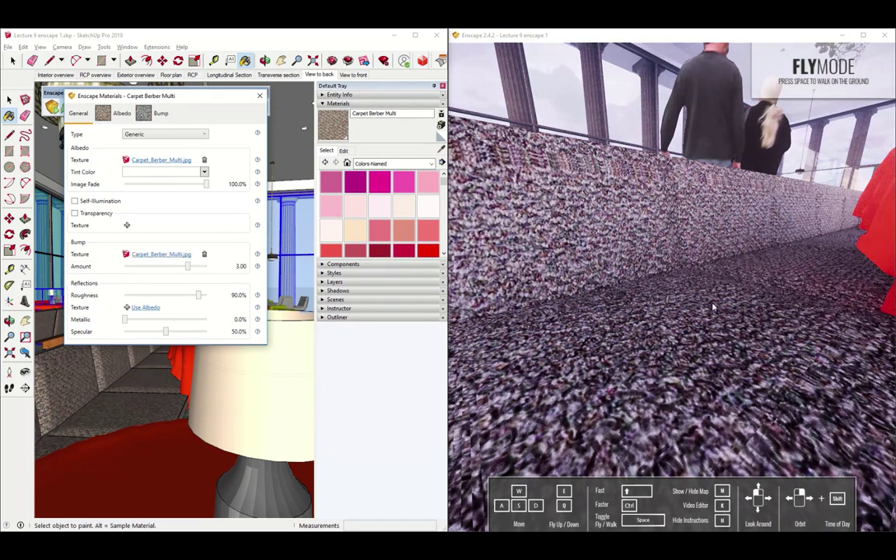
{"action": "left_click_drag", "start_coordinate": [188, 266], "coordinate": [143, 267]}
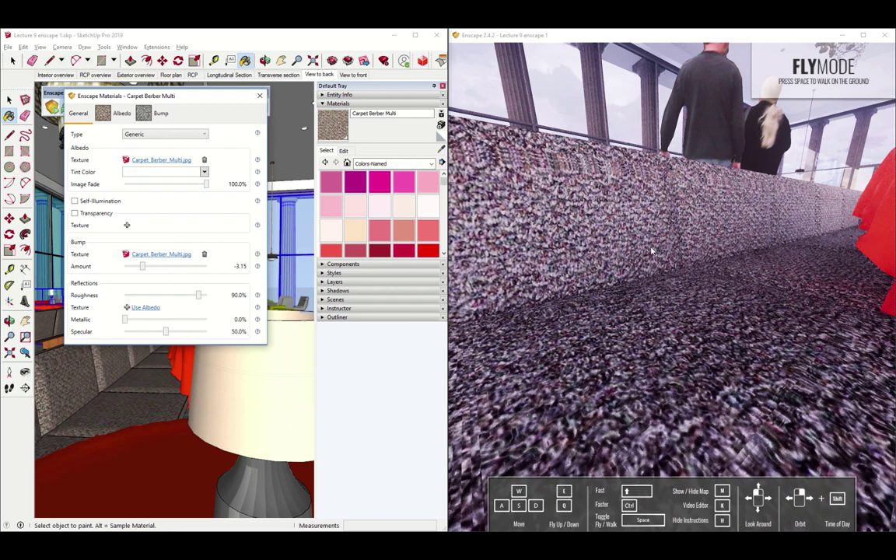
{"action": "left_click", "coordinate": [415, 129]}
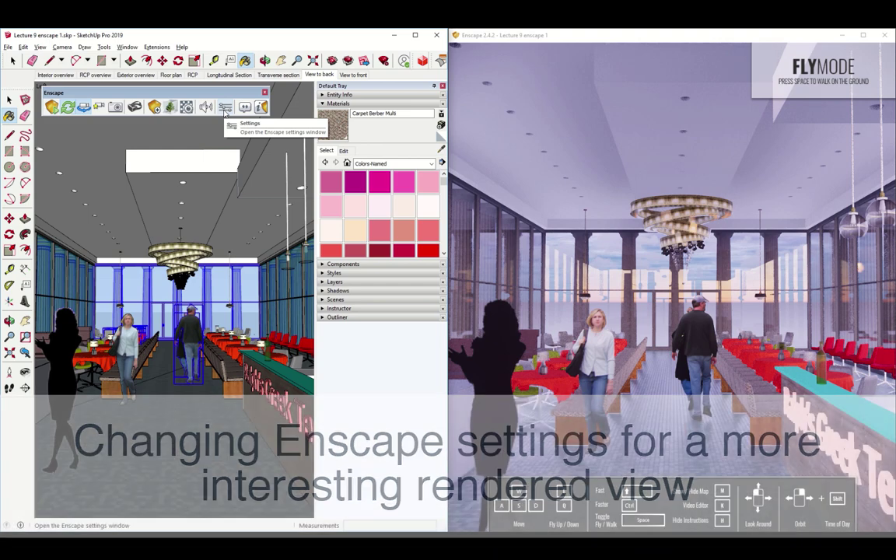
- Open Enscape Settings and try outlines at 46% and 100% before settling on 13%
{"action": "left_click", "coordinate": [225, 107]}
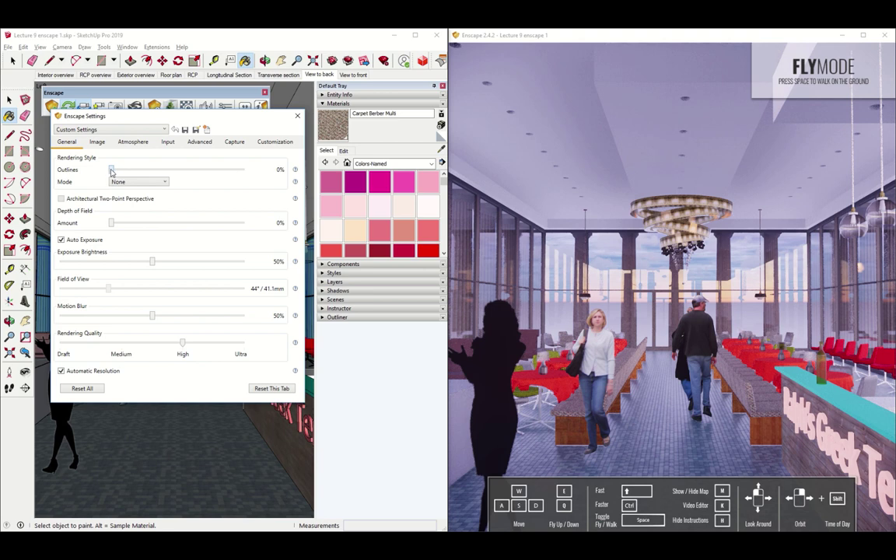
{"action": "left_click_drag", "start_coordinate": [111, 171], "coordinate": [172, 170]}
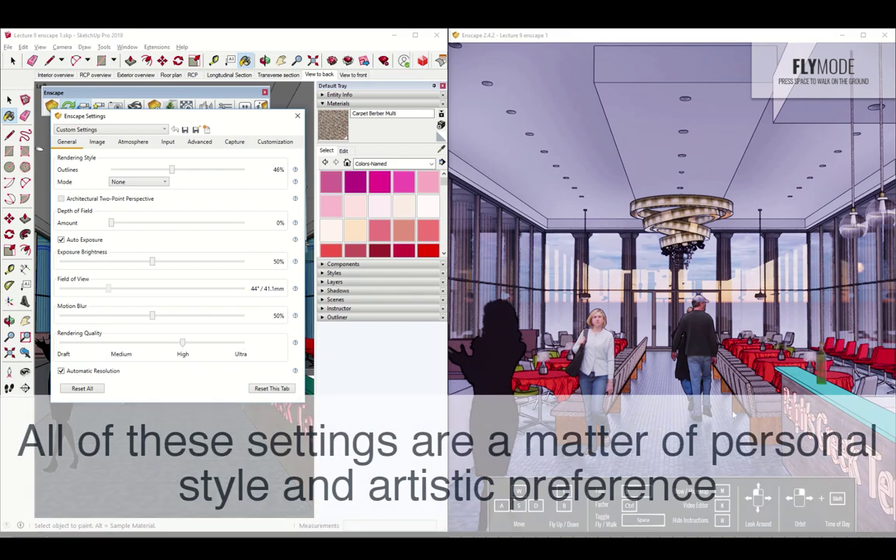
{"action": "left_click_drag", "start_coordinate": [173, 170], "coordinate": [246, 171]}
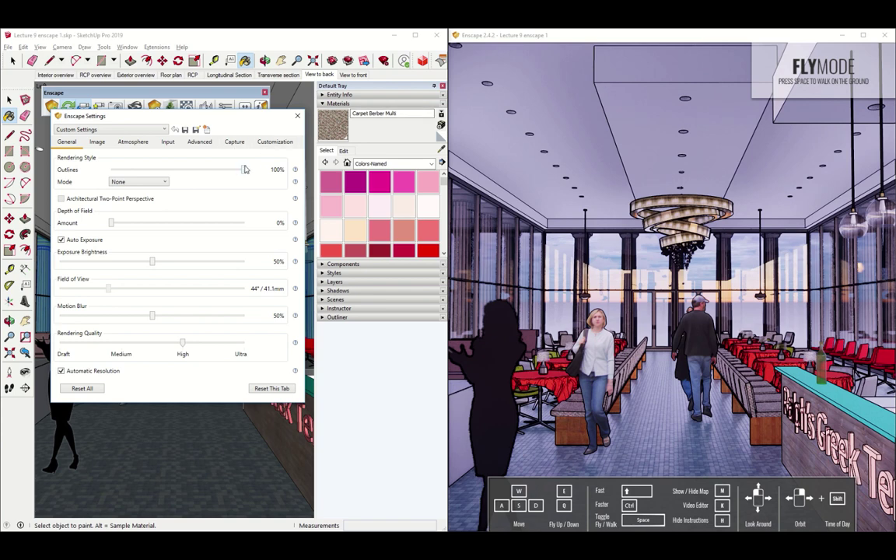
{"action": "left_click_drag", "start_coordinate": [245, 170], "coordinate": [129, 169]}
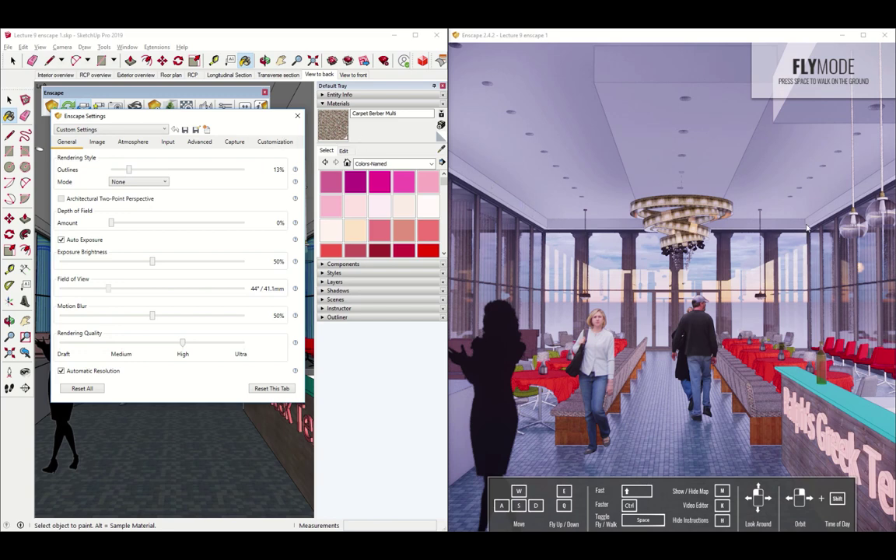
{"action": "left_click", "coordinate": [131, 183]}
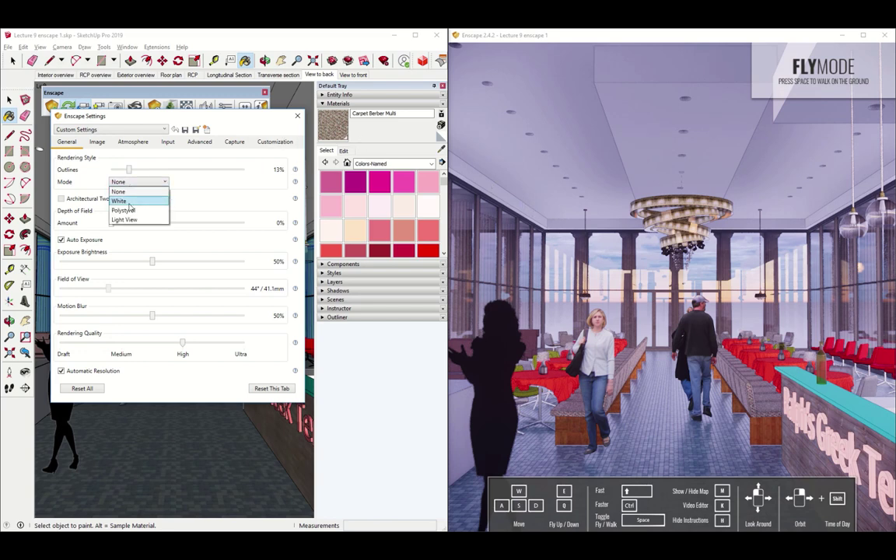
{"action": "left_click", "coordinate": [125, 201]}
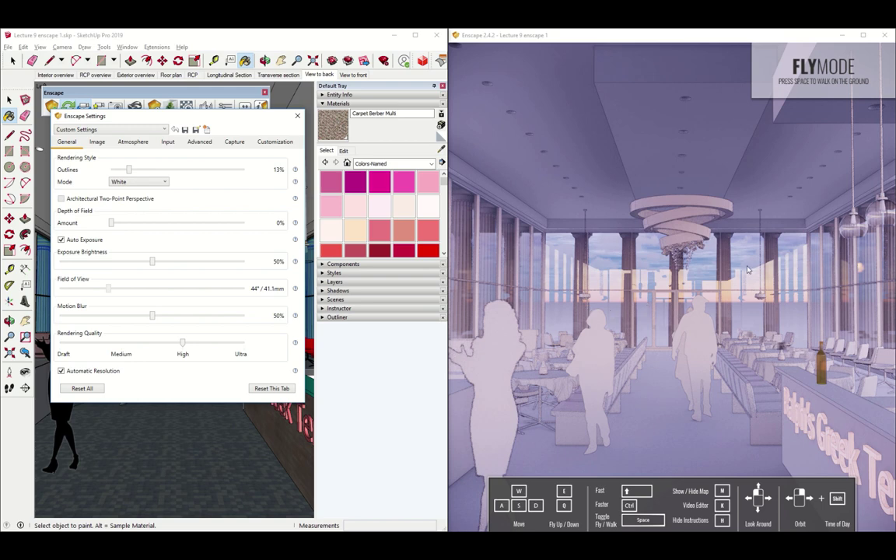
{"action": "left_click", "coordinate": [683, 327]}
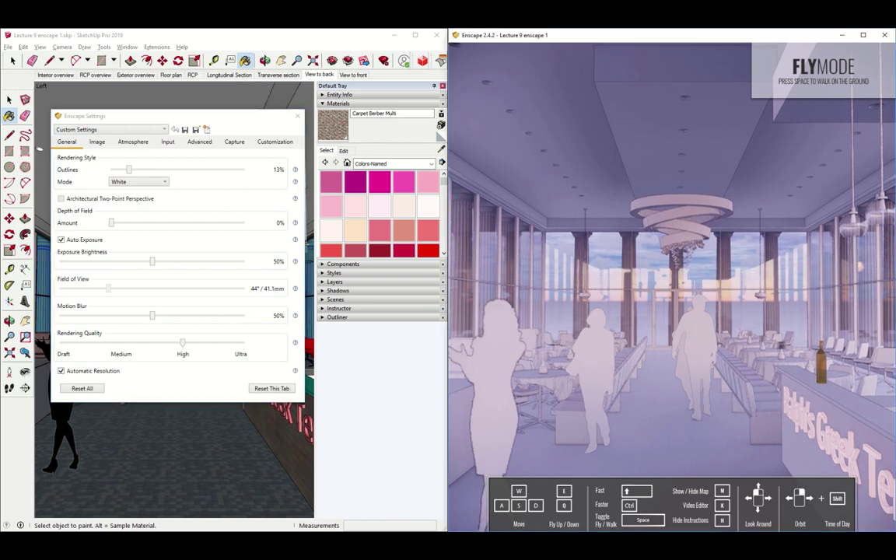
{"action": "key", "text": "w"}
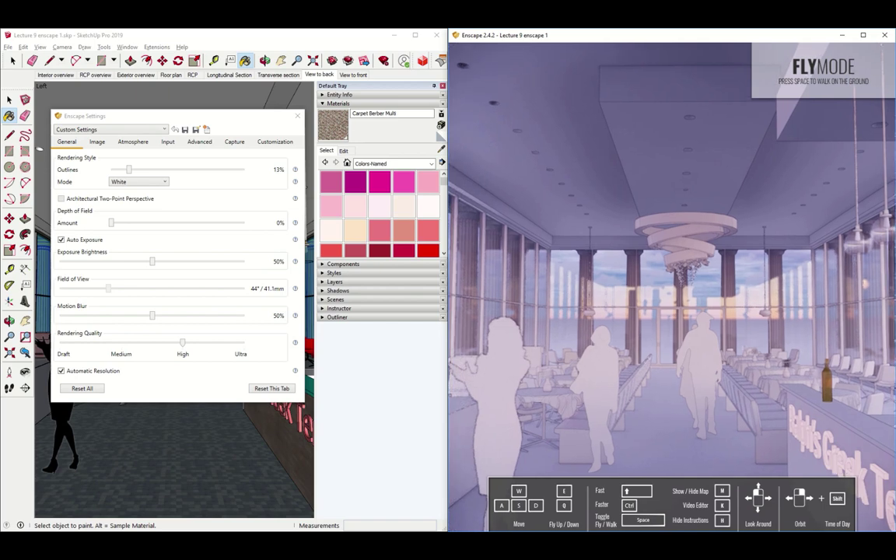
{"action": "left_click", "coordinate": [139, 182]}
{"action": "left_click", "coordinate": [139, 211]}
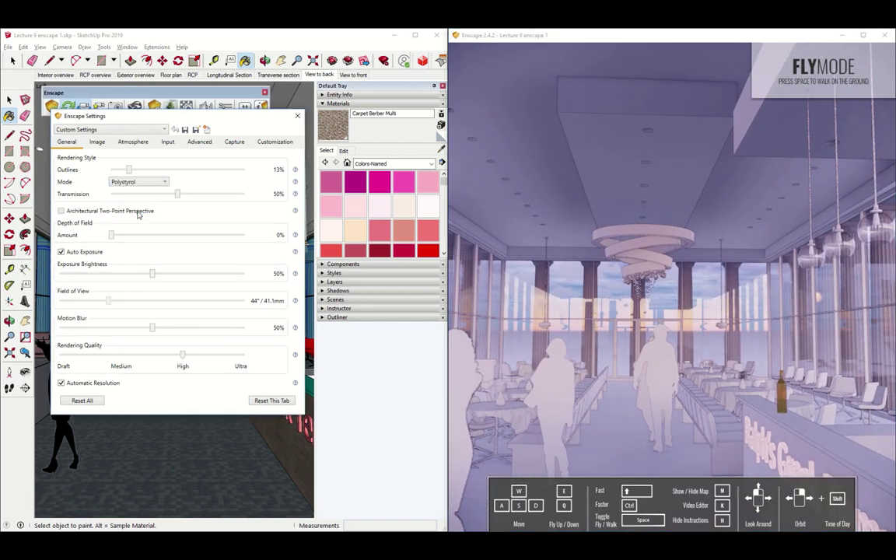
{"action": "left_click", "coordinate": [688, 350]}
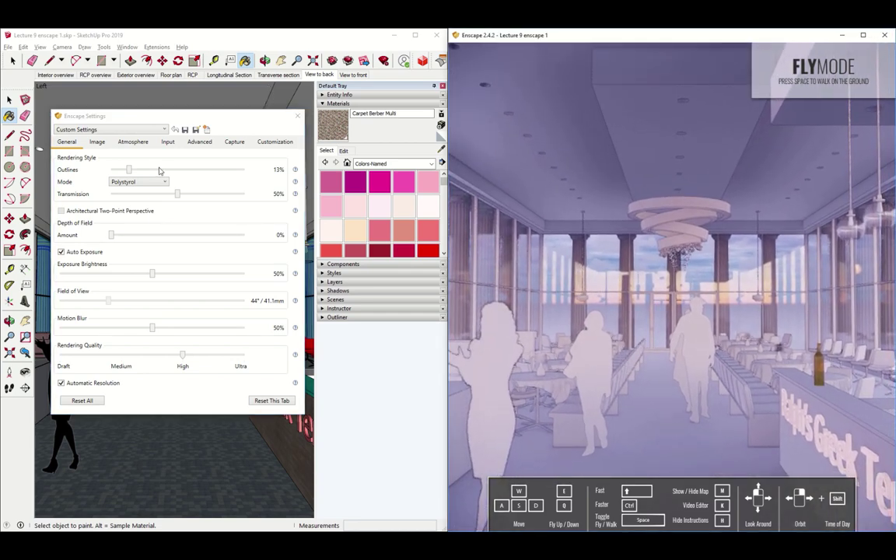
{"action": "left_click", "coordinate": [140, 182]}
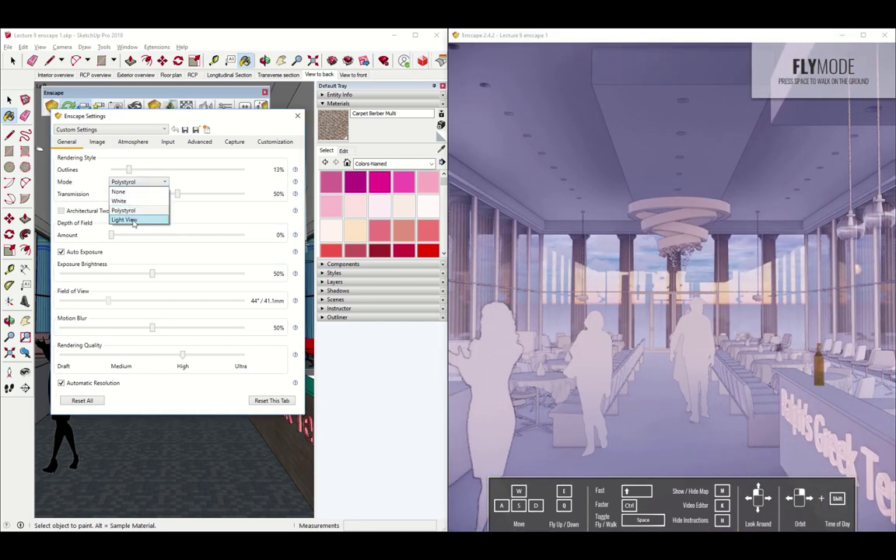
{"action": "left_click", "coordinate": [123, 191]}
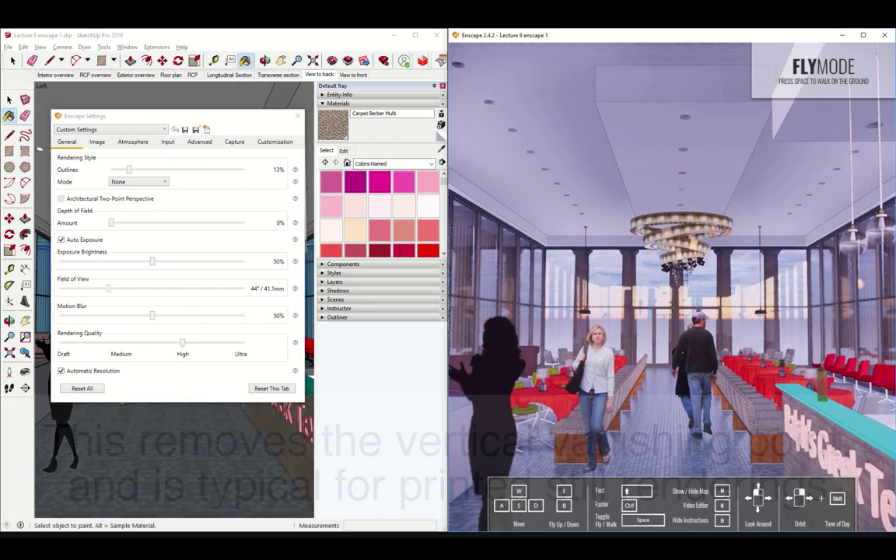
{"action": "left_click_drag", "start_coordinate": [669, 273], "coordinate": [625, 352]}
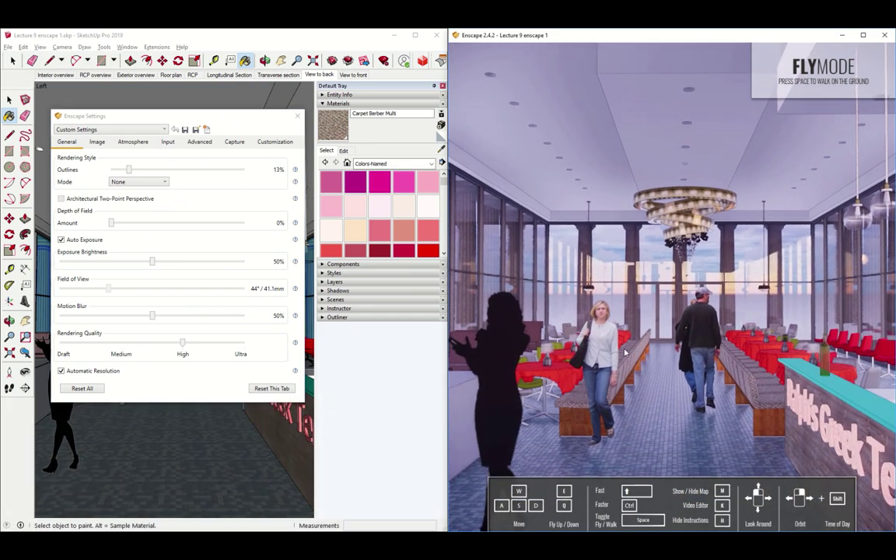
- Sync the Enscape view to the SketchUp camera at a 90° field of view
{"action": "left_click_drag", "start_coordinate": [624, 352], "coordinate": [625, 280]}
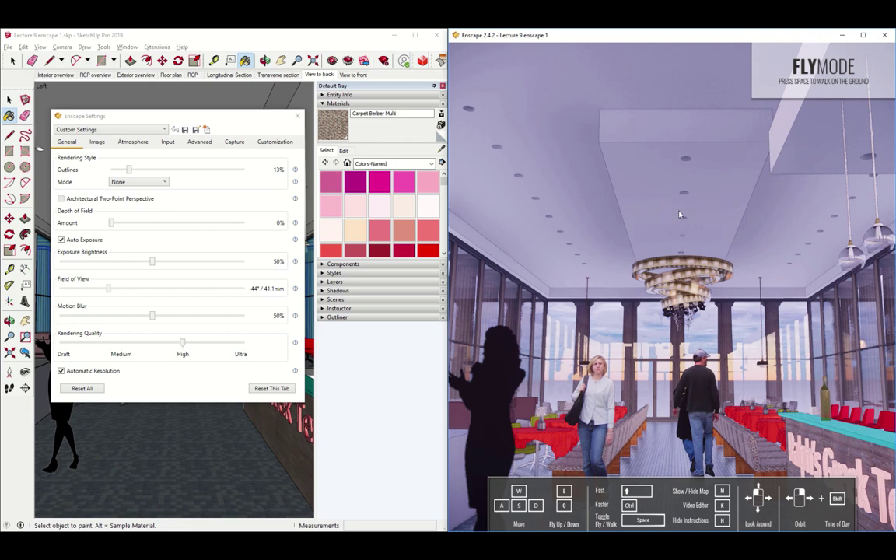
{"action": "left_click", "coordinate": [62, 201]}
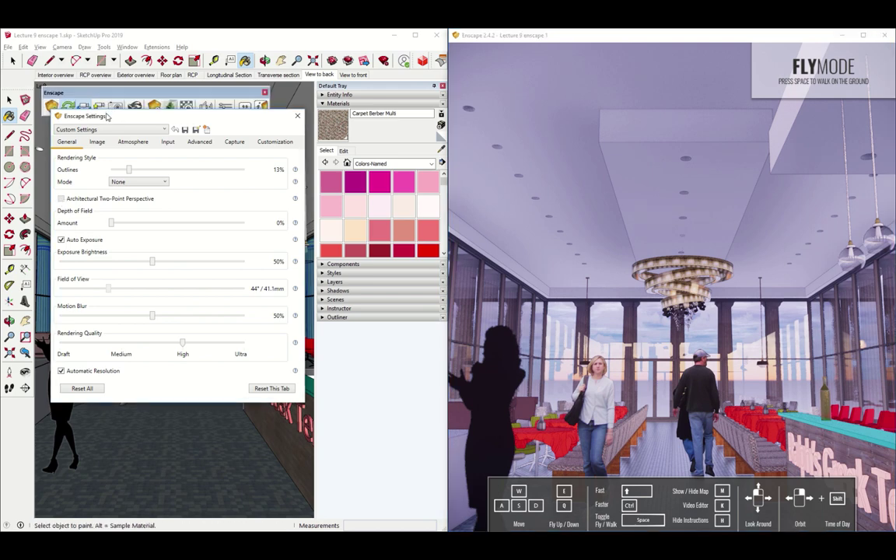
{"action": "left_click_drag", "start_coordinate": [108, 114], "coordinate": [114, 150]}
{"action": "left_click", "coordinate": [83, 106]}
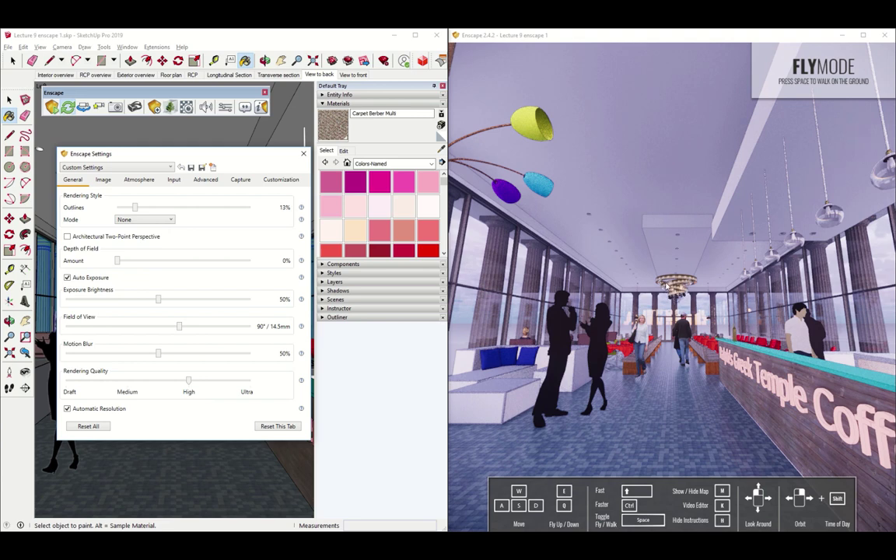
- Turn on Architectural Two-Point Perspective, toggling it off and on to compare
{"action": "left_click", "coordinate": [67, 236]}
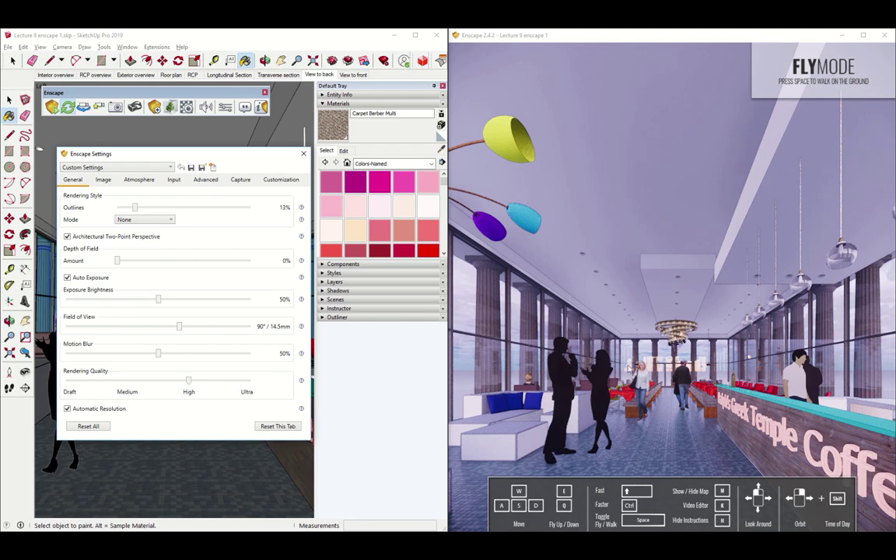
{"action": "left_click", "coordinate": [67, 237]}
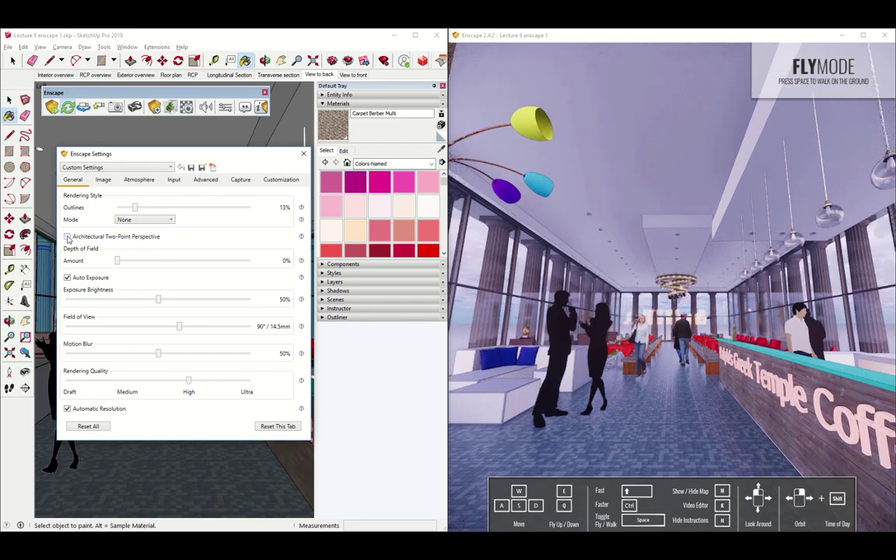
{"action": "left_click", "coordinate": [67, 237]}
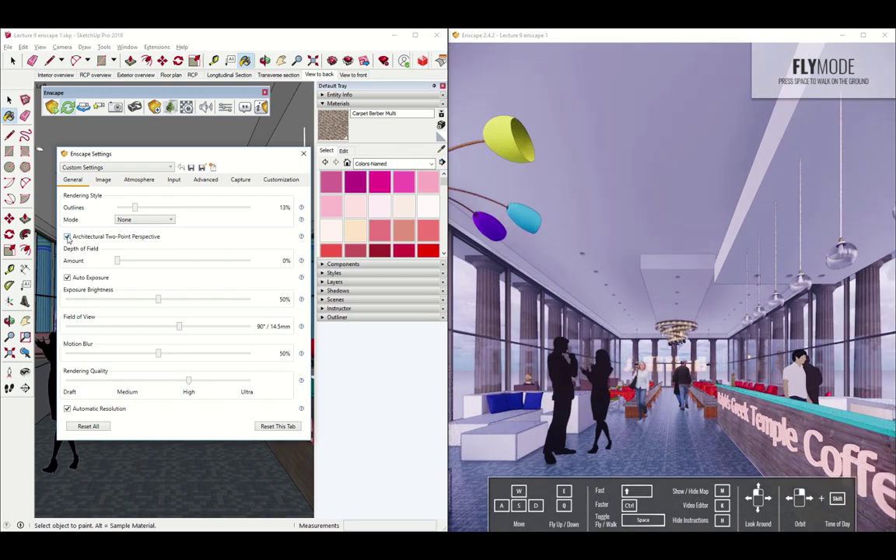
{"action": "left_click", "coordinate": [67, 237]}
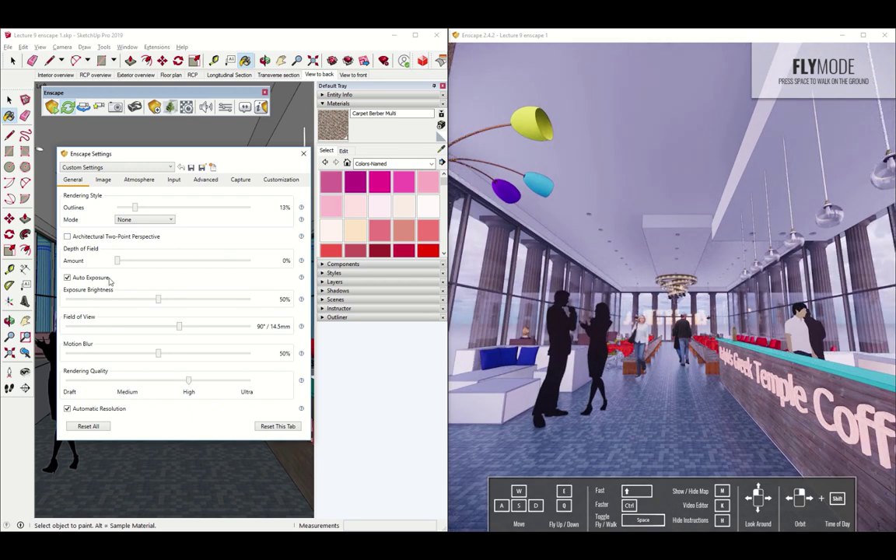
{"action": "left_click", "coordinate": [67, 236]}
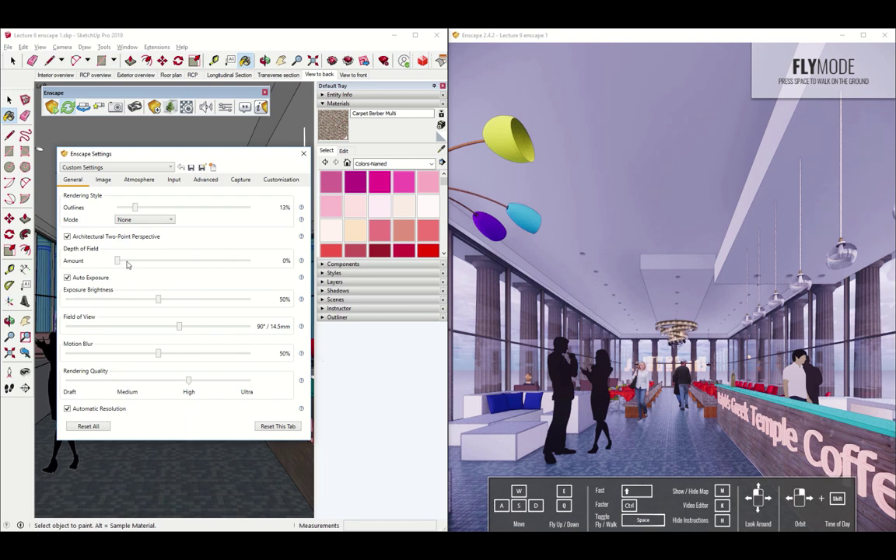
{"action": "left_click_drag", "start_coordinate": [116, 261], "coordinate": [194, 267]}
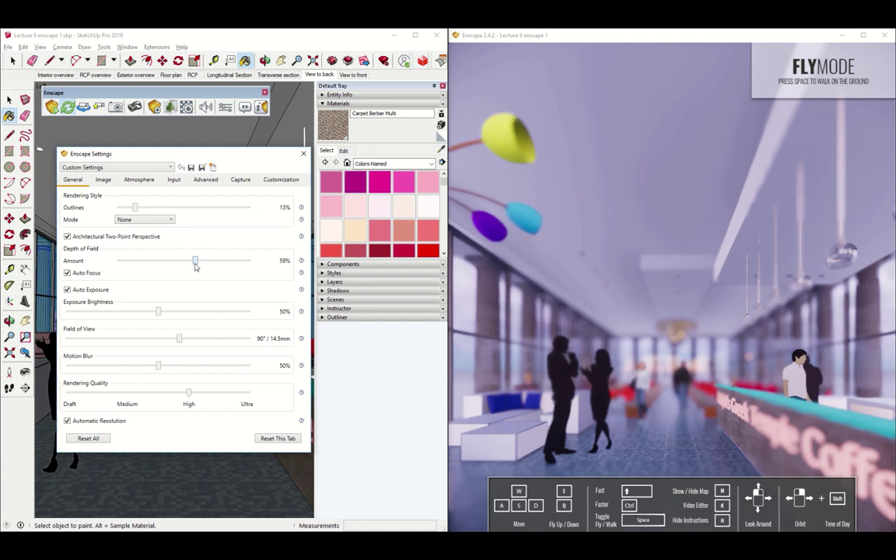
{"action": "left_click", "coordinate": [68, 273]}
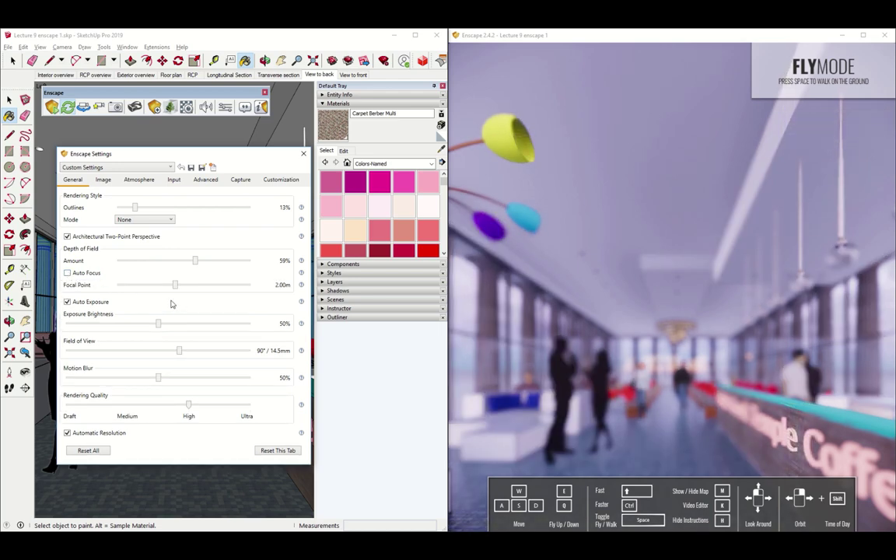
{"action": "left_click_drag", "start_coordinate": [175, 288], "coordinate": [186, 285]}
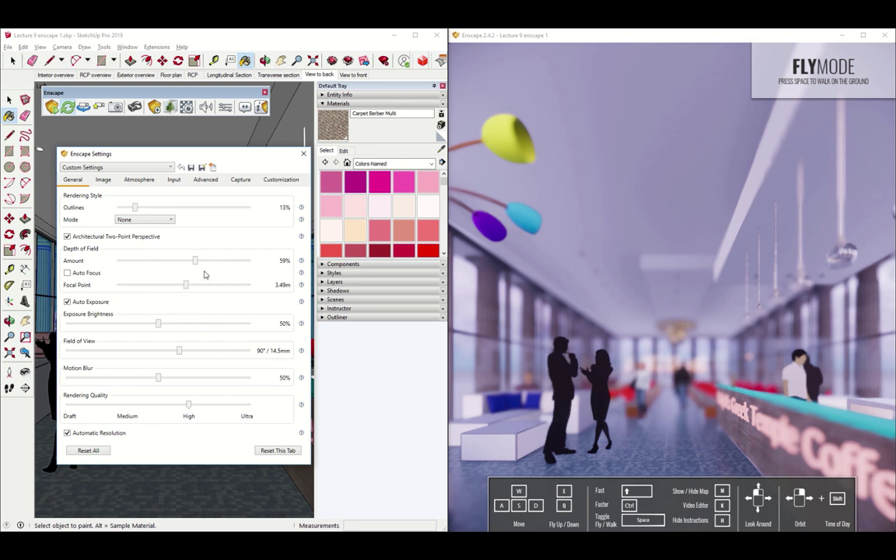
{"action": "left_click_drag", "start_coordinate": [194, 261], "coordinate": [116, 261]}
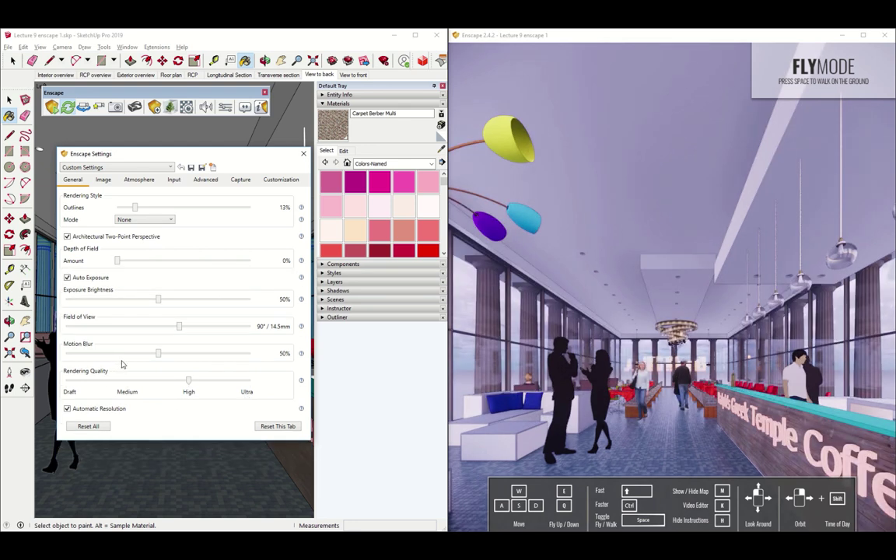
{"action": "left_click_drag", "start_coordinate": [179, 327], "coordinate": [174, 325]}
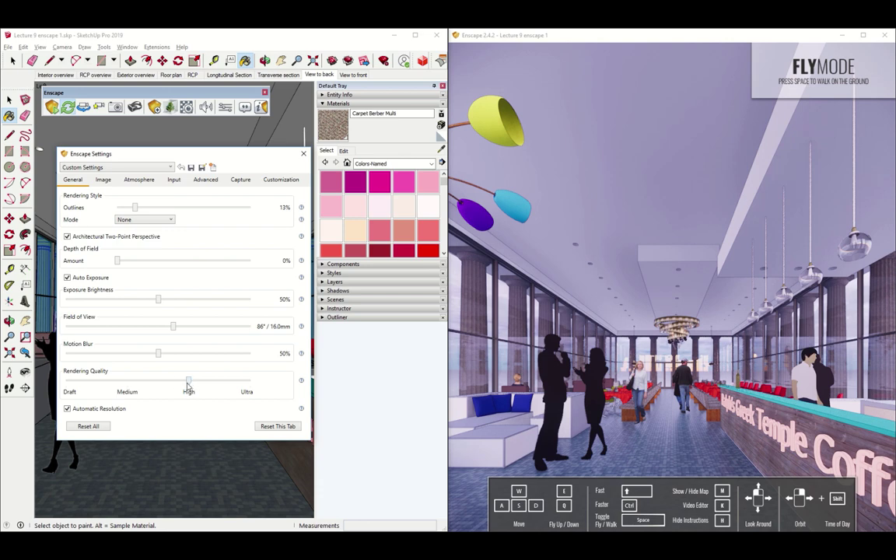
{"action": "left_click_drag", "start_coordinate": [188, 383], "coordinate": [65, 383]}
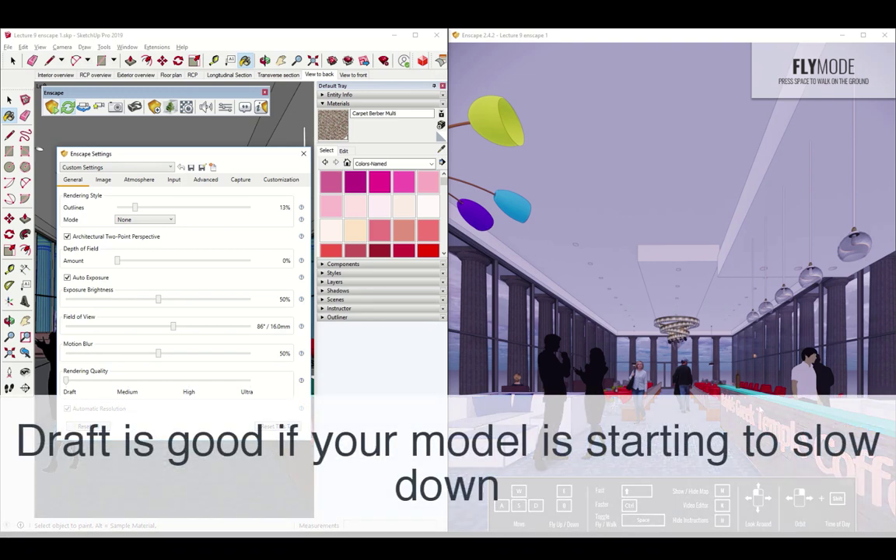
{"action": "left_click_drag", "start_coordinate": [67, 383], "coordinate": [249, 381]}
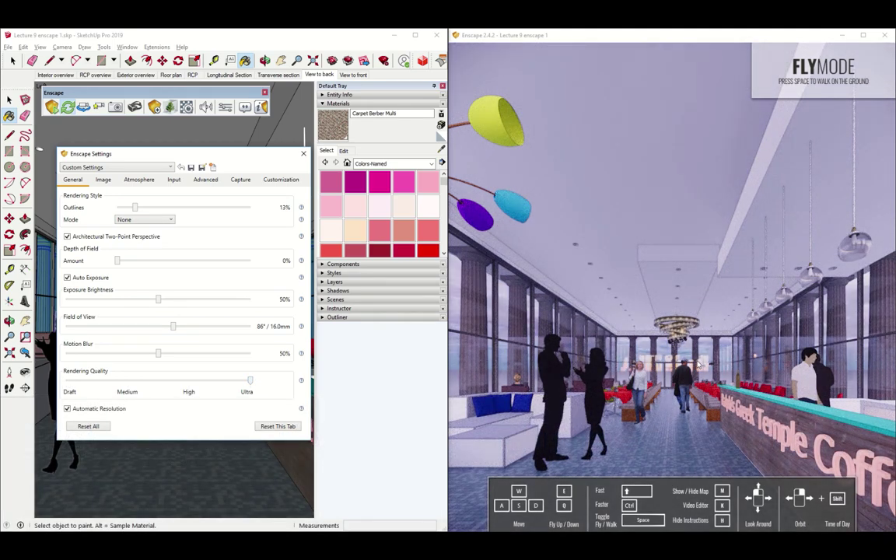
{"action": "left_click", "coordinate": [700, 336]}
{"action": "key", "text": "w"}
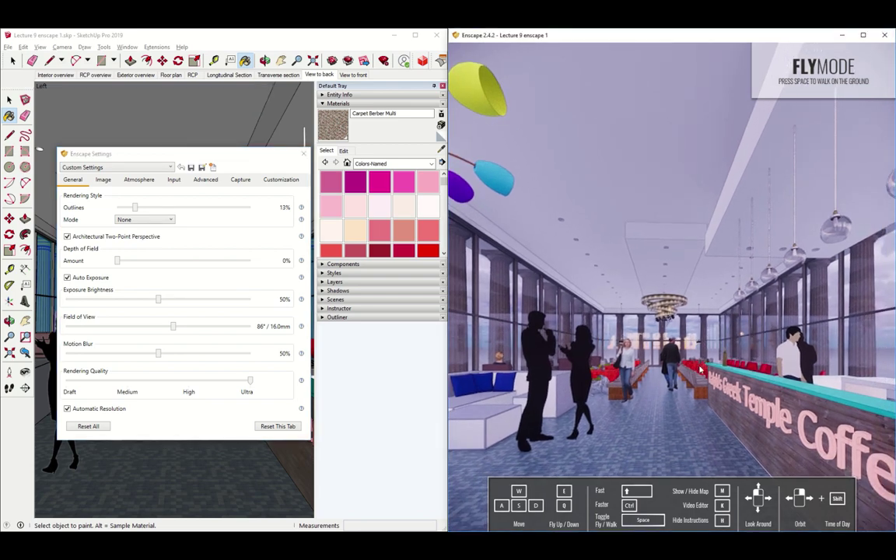
{"action": "key", "text": "w"}
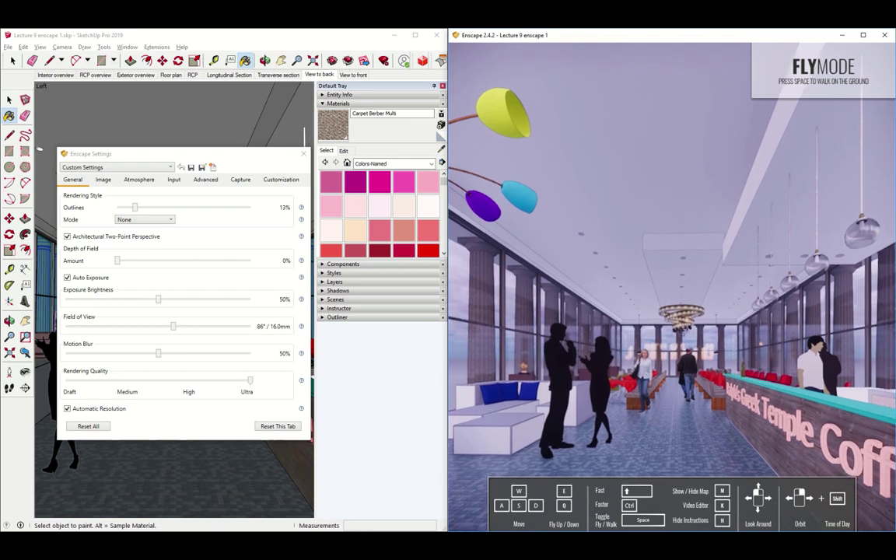
{"action": "left_click_drag", "start_coordinate": [250, 380], "coordinate": [188, 380]}
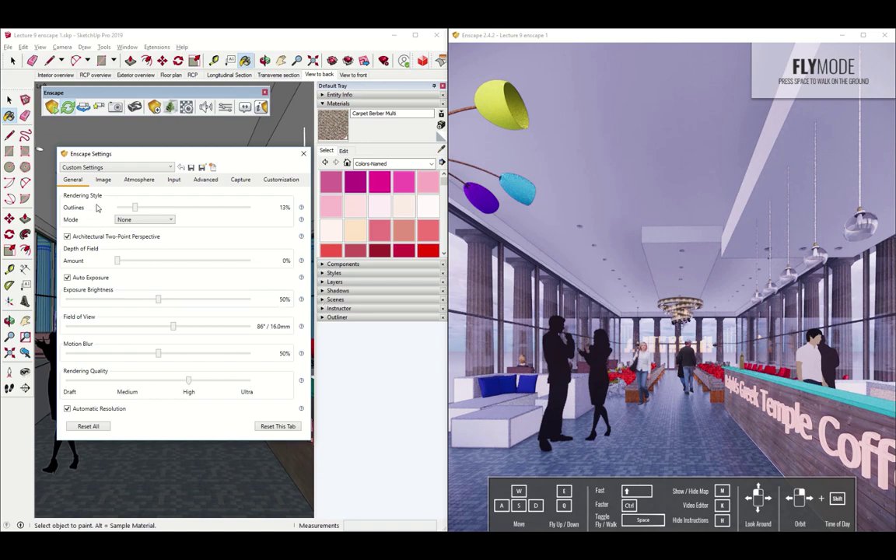
- Lower and partly raise Saturation on the Image tab, then reset the tab to defaults
{"action": "left_click", "coordinate": [102, 179]}
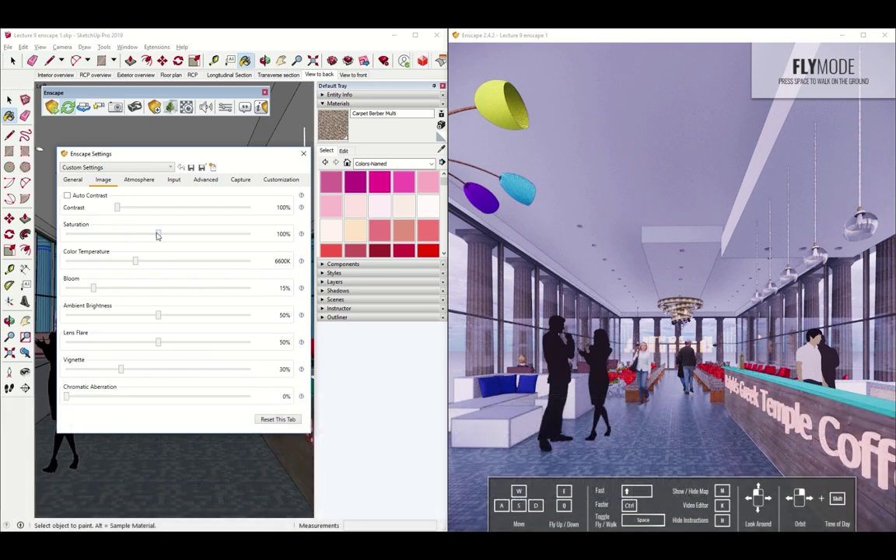
{"action": "left_click_drag", "start_coordinate": [158, 235], "coordinate": [83, 232]}
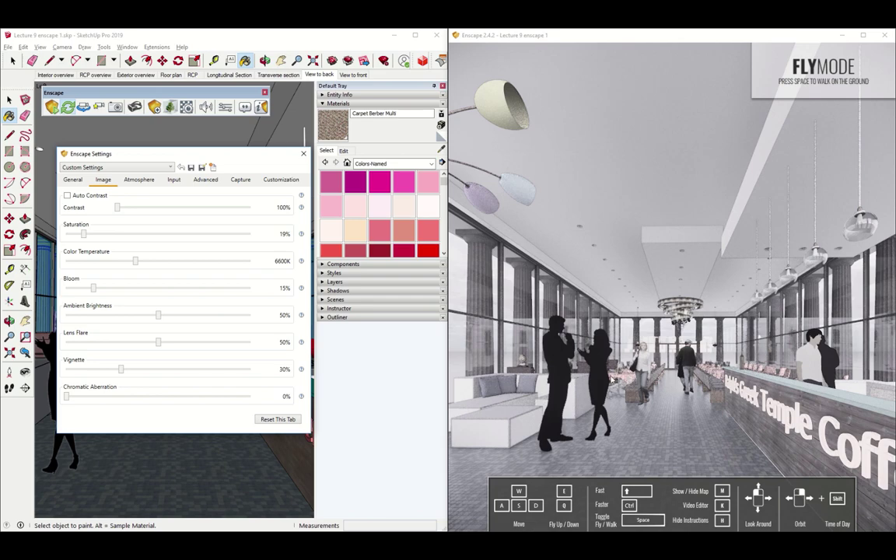
{"action": "left_click_drag", "start_coordinate": [83, 236], "coordinate": [102, 238]}
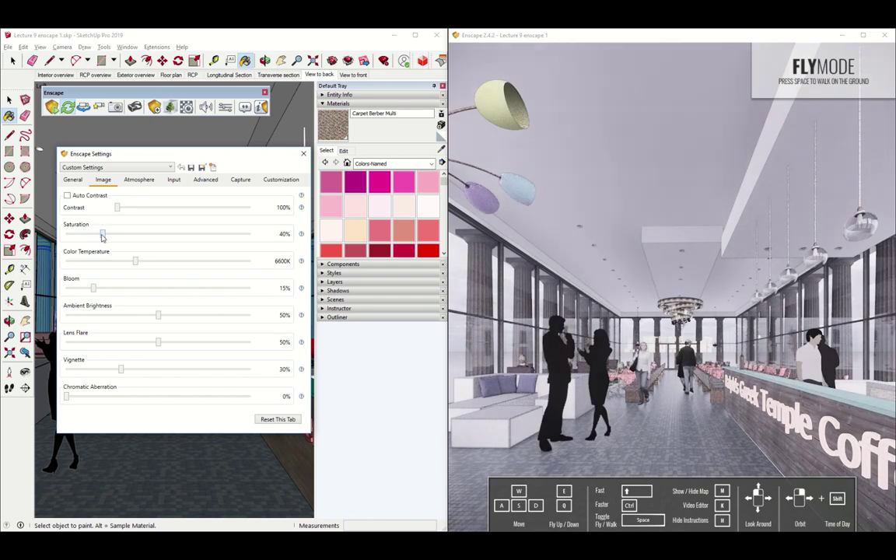
{"action": "left_click", "coordinate": [278, 419]}
{"action": "key", "text": "Return"}
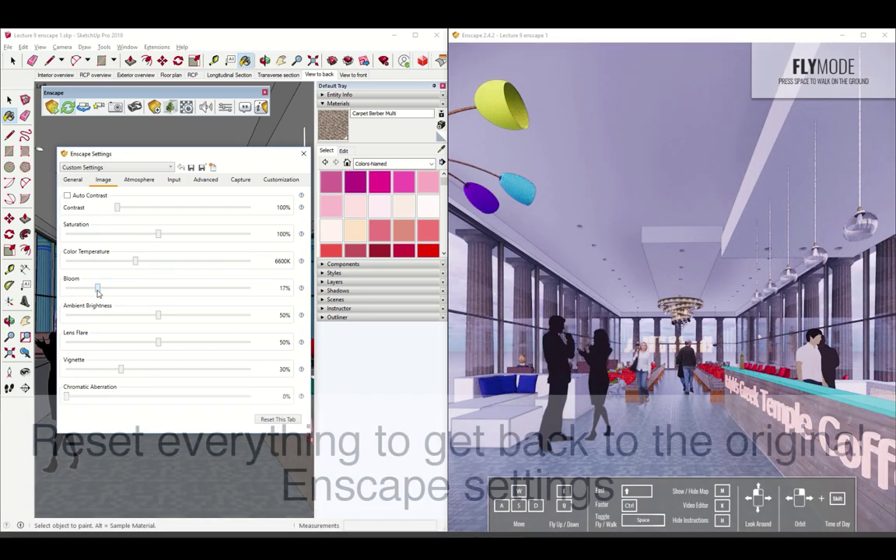
- Set Bloom to 3% and adjust ambient brightness, viewing the coloured chandelier
{"action": "left_click_drag", "start_coordinate": [94, 291], "coordinate": [223, 296]}
{"action": "left_click_drag", "start_coordinate": [669, 295], "coordinate": [521, 289]}
{"action": "left_click_drag", "start_coordinate": [623, 342], "coordinate": [651, 344]}
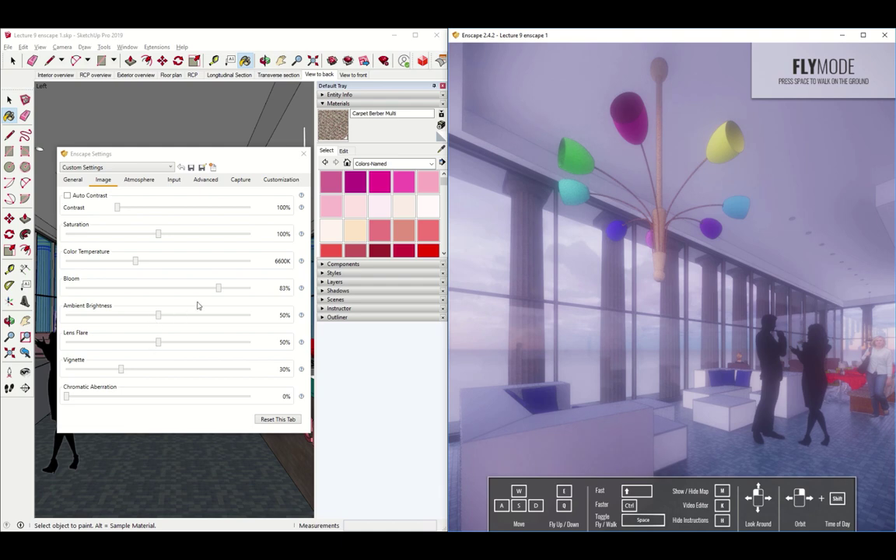
{"action": "left_click_drag", "start_coordinate": [215, 295], "coordinate": [69, 292]}
{"action": "mouse_move", "coordinate": [157, 316]}
{"action": "left_mouse_down"}
{"action": "mouse_move", "coordinate": [245, 315]}
{"action": "mouse_move", "coordinate": [154, 315]}
{"action": "left_mouse_up"}
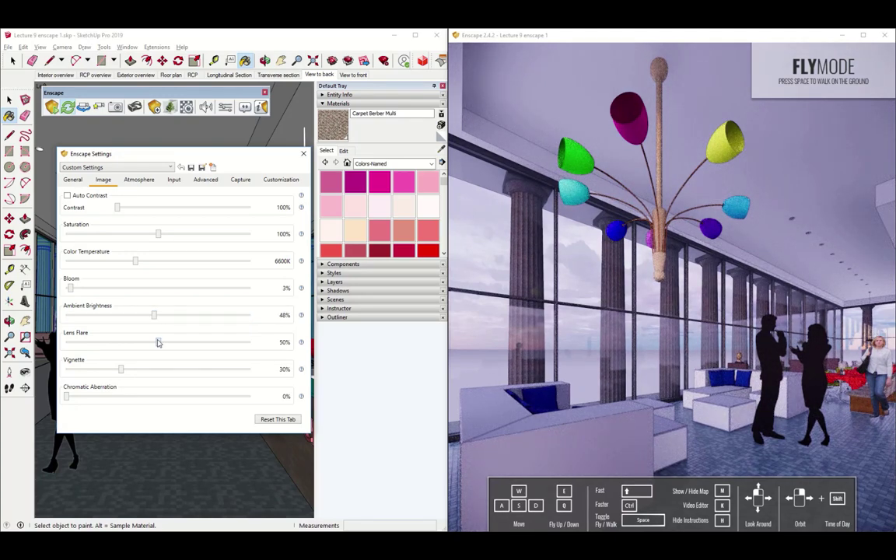
- Set Lens Flare to 64% and Vignette to 38%
{"action": "left_click_drag", "start_coordinate": [158, 342], "coordinate": [231, 352]}
{"action": "mouse_move", "coordinate": [545, 336]}
{"action": "left_mouse_down"}
{"action": "mouse_move", "coordinate": [482, 333]}
{"action": "mouse_move", "coordinate": [544, 326]}
{"action": "mouse_move", "coordinate": [614, 350]}
{"action": "mouse_move", "coordinate": [556, 331]}
{"action": "left_mouse_up"}
{"action": "left_click_drag", "start_coordinate": [234, 342], "coordinate": [184, 342]}
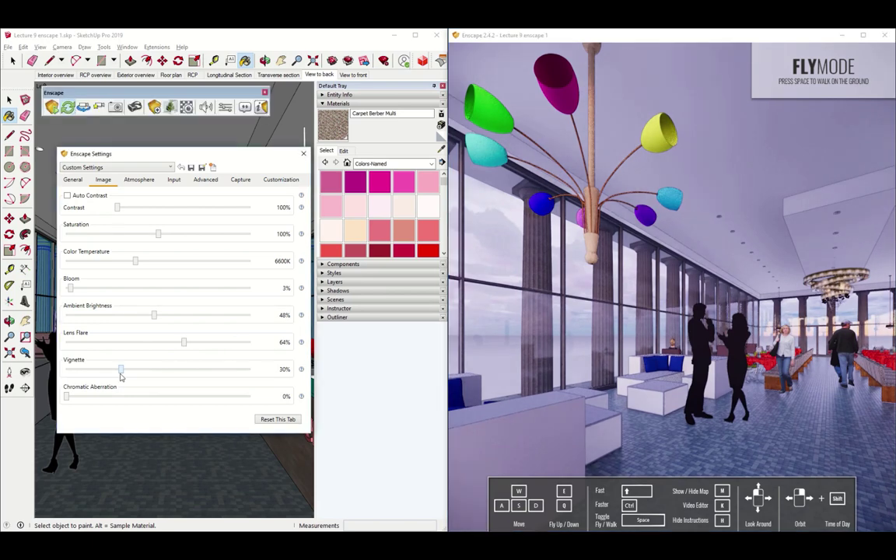
{"action": "mouse_move", "coordinate": [121, 371]}
{"action": "left_mouse_down"}
{"action": "mouse_move", "coordinate": [197, 370]}
{"action": "mouse_move", "coordinate": [136, 371]}
{"action": "left_mouse_up"}
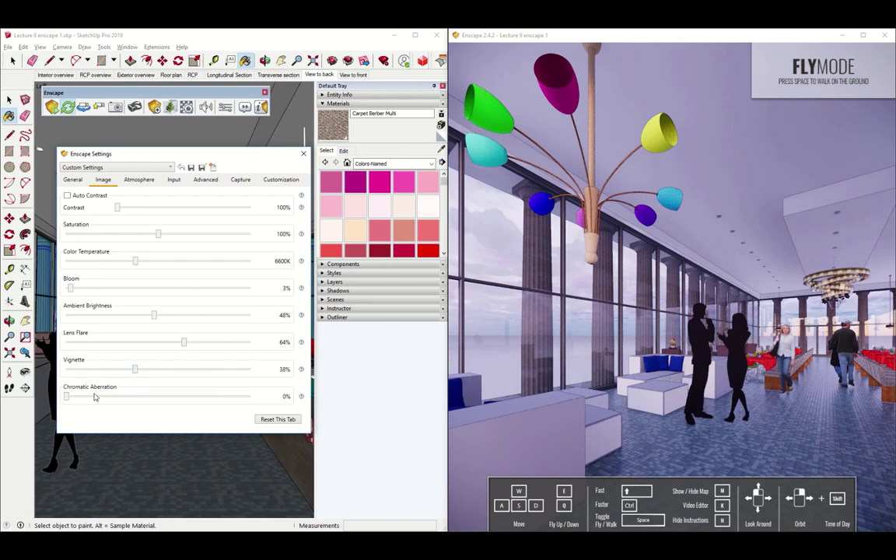
{"action": "left_click", "coordinate": [139, 180]}
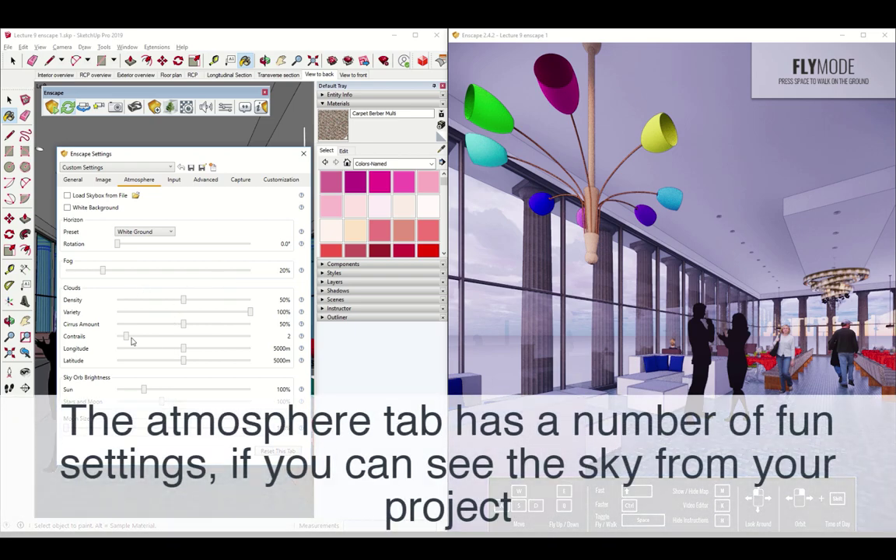
- Lower the Atmosphere tab's Clouds Density to 14%
{"action": "left_click_drag", "start_coordinate": [184, 303], "coordinate": [133, 304]}
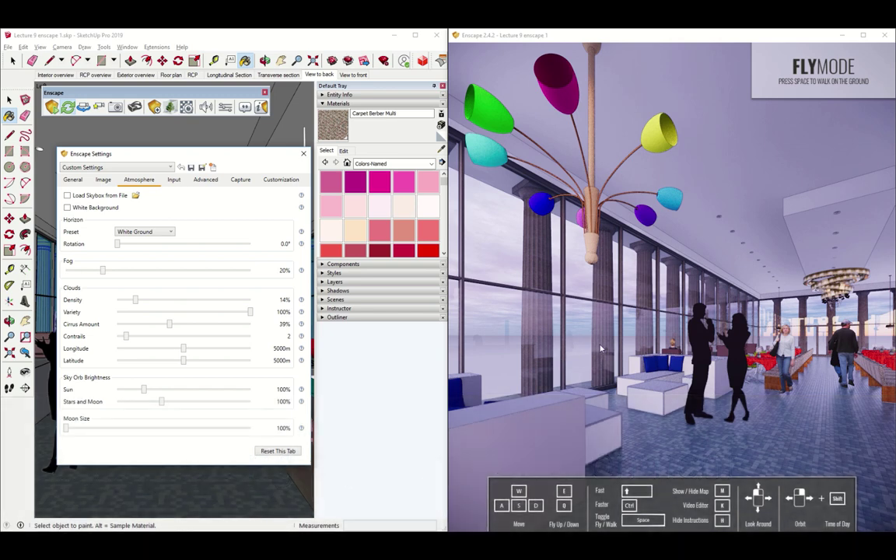
- Try the Forest horizon rotated to 152.8°, then switch the horizon preset to White Cubes
{"action": "left_click", "coordinate": [135, 232]}
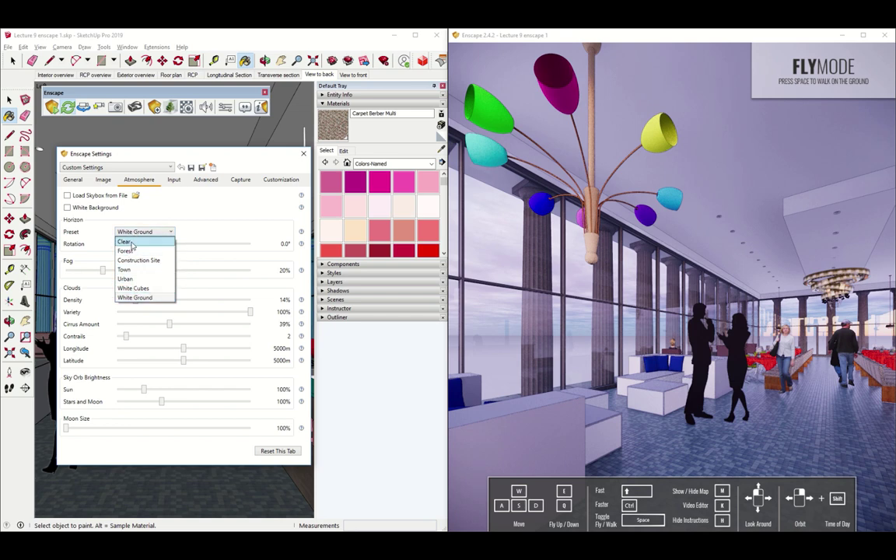
{"action": "left_click", "coordinate": [126, 251]}
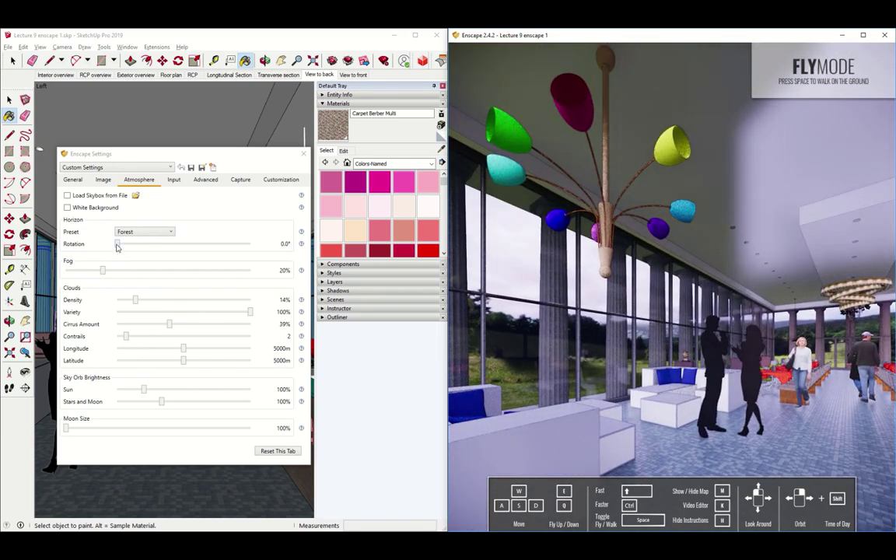
{"action": "left_click_drag", "start_coordinate": [116, 243], "coordinate": [165, 250]}
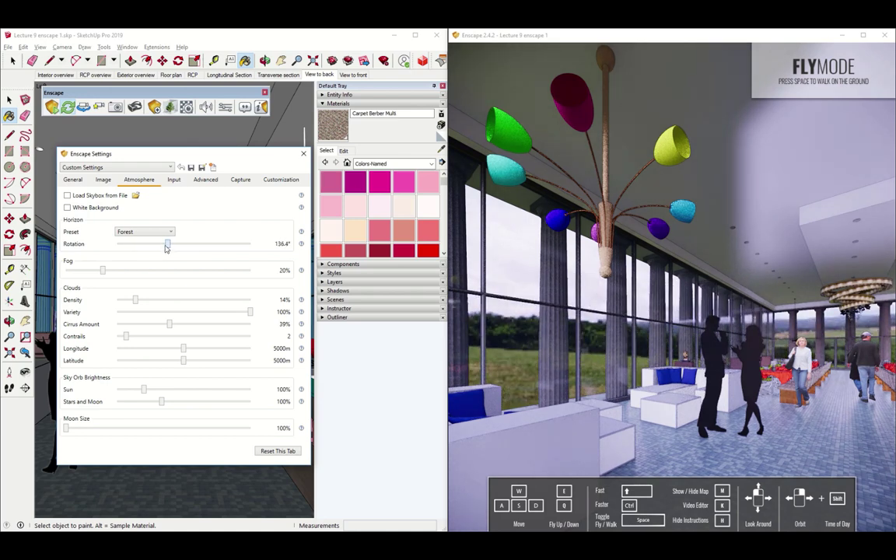
{"action": "scroll", "coordinate": [145, 232], "scroll_direction": "down", "scroll_amount": 1}
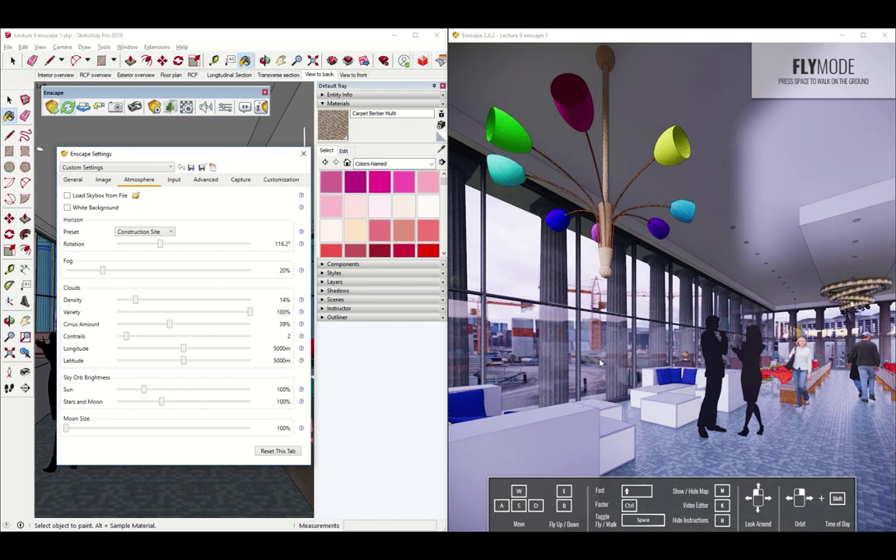
{"action": "left_click_drag", "start_coordinate": [159, 249], "coordinate": [174, 252]}
{"action": "left_click", "coordinate": [136, 233]}
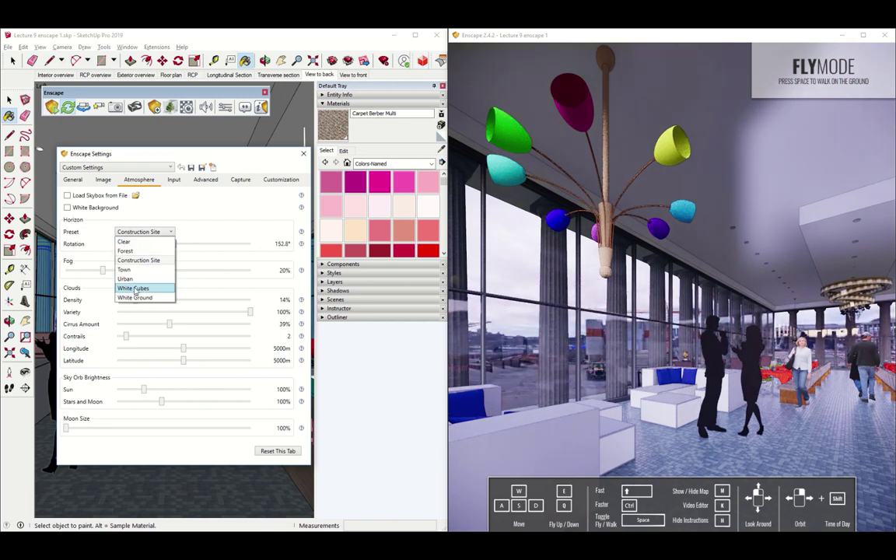
{"action": "left_click", "coordinate": [137, 289]}
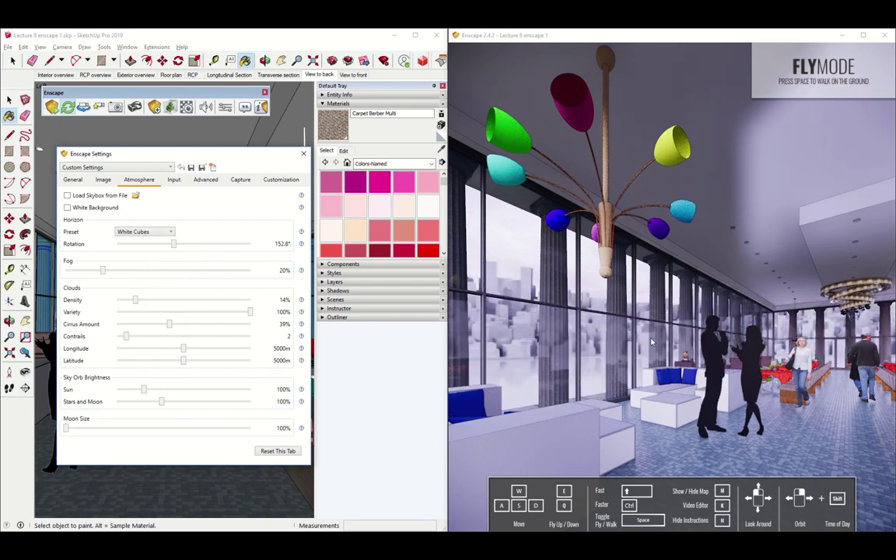
{"action": "key", "text": "a"}
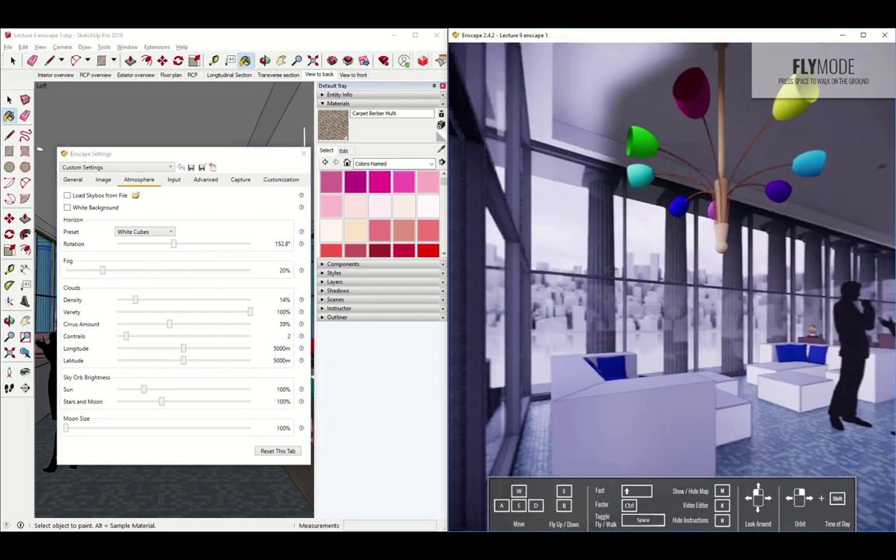
{"action": "key", "text": "d"}
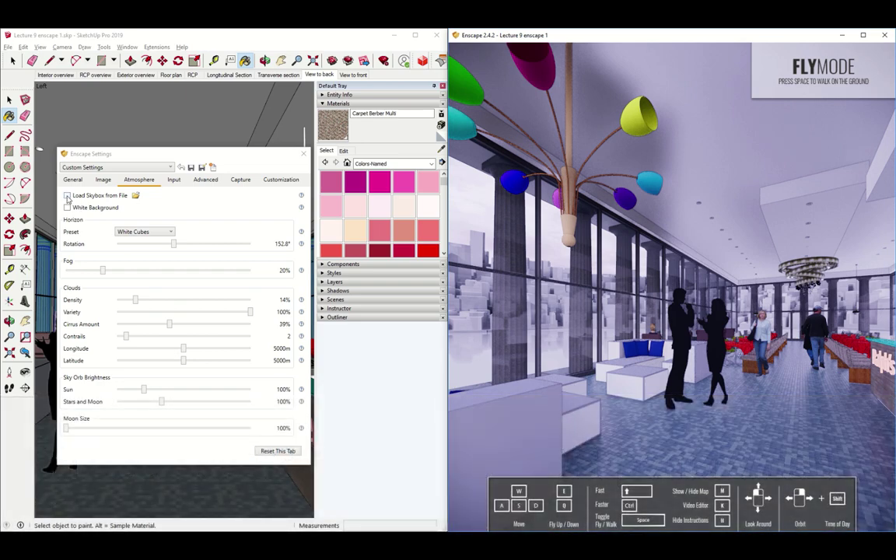
- Load small_hangar_01_4k.hdr from file as the Enscape skybox
{"action": "left_click", "coordinate": [66, 196]}
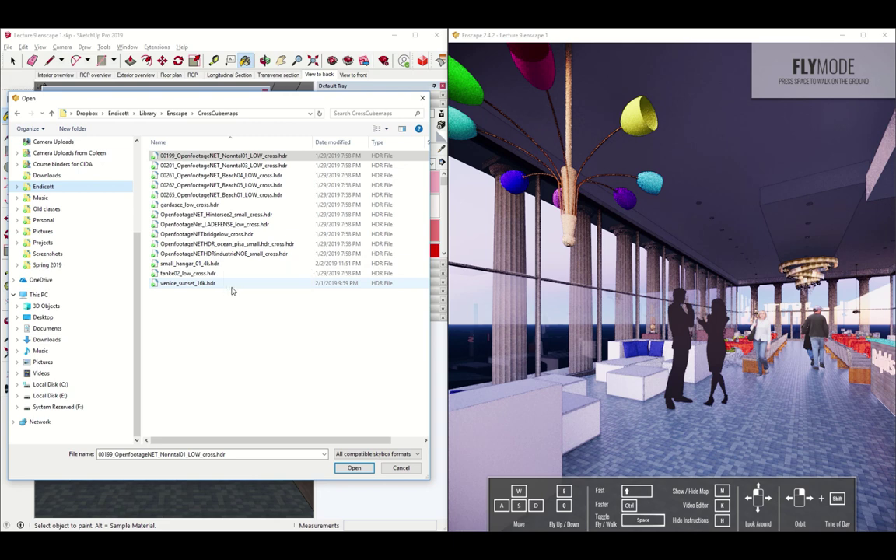
{"action": "left_click", "coordinate": [195, 269]}
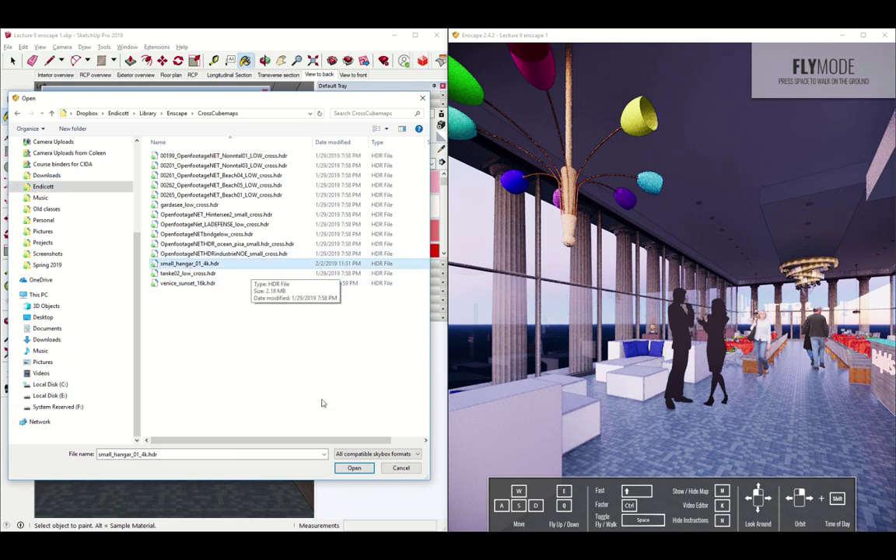
{"action": "left_click", "coordinate": [354, 469]}
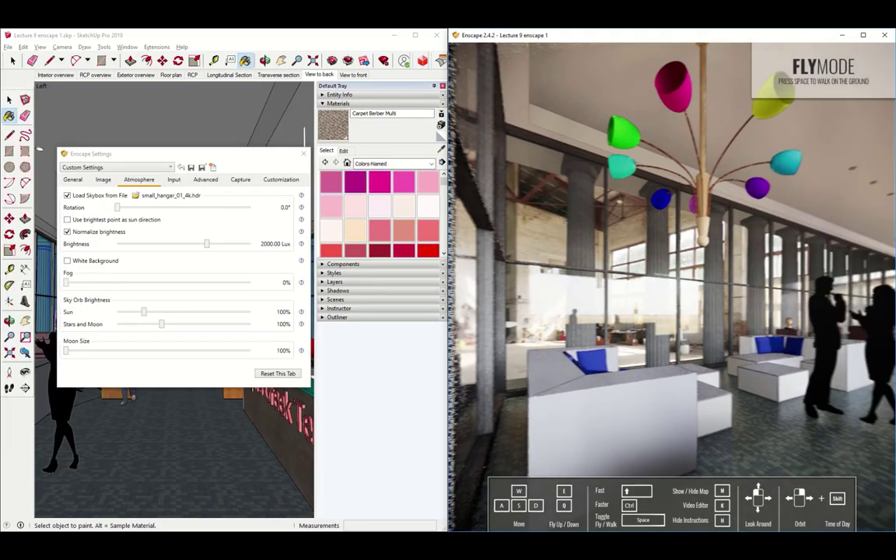
- Turn the view toward the glass wall and maximize the Enscape window to full screen
{"action": "left_click_drag", "start_coordinate": [537, 320], "coordinate": [776, 369]}
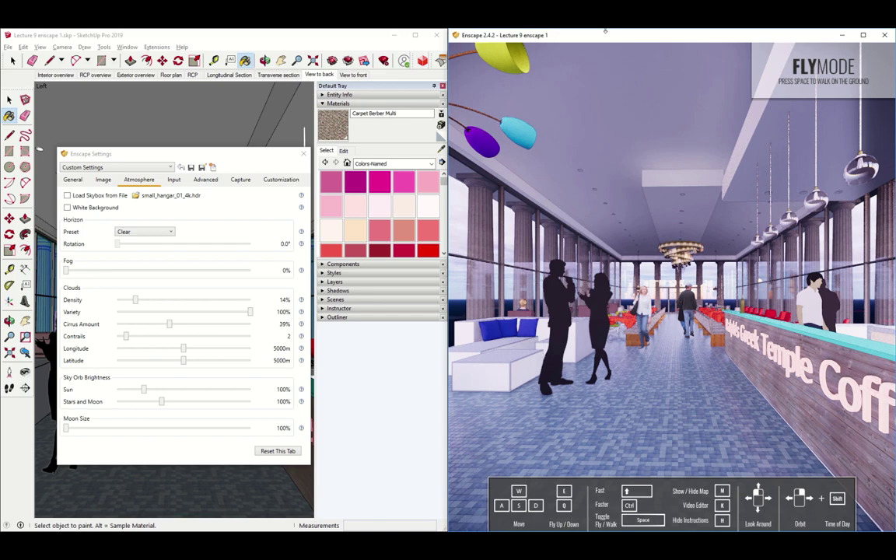
{"action": "left_click_drag", "start_coordinate": [630, 31], "coordinate": [766, 31]}
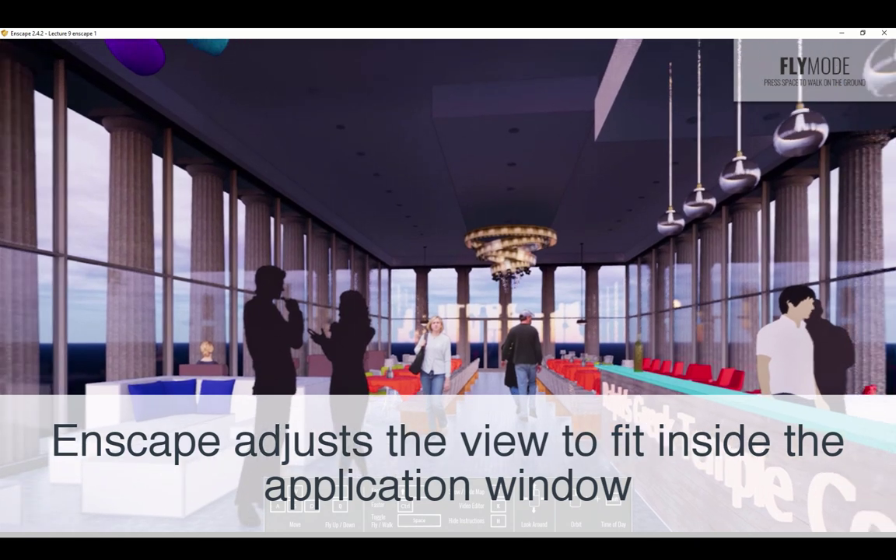
- Back the camera away down the bar and open the Save screenshot dialog with Shift+F11
{"action": "key", "text": "s"}
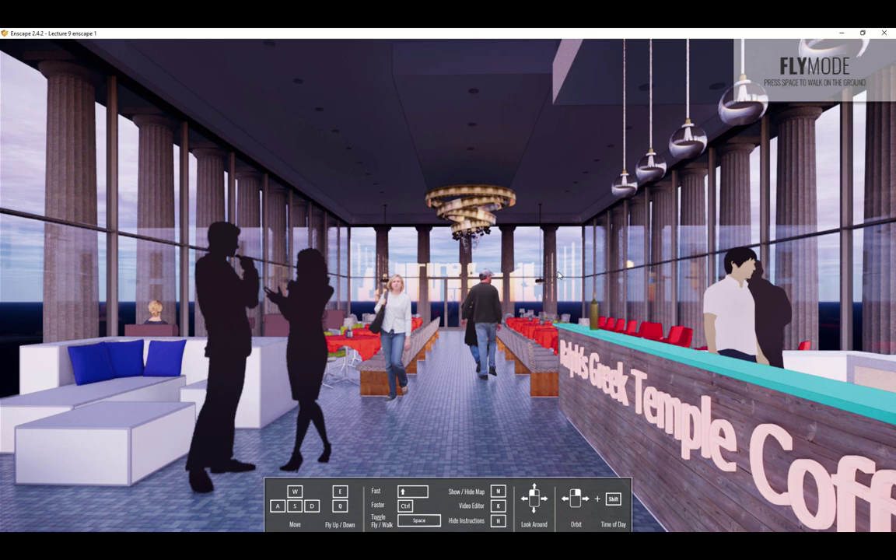
{"action": "key", "text": "shift+F11"}
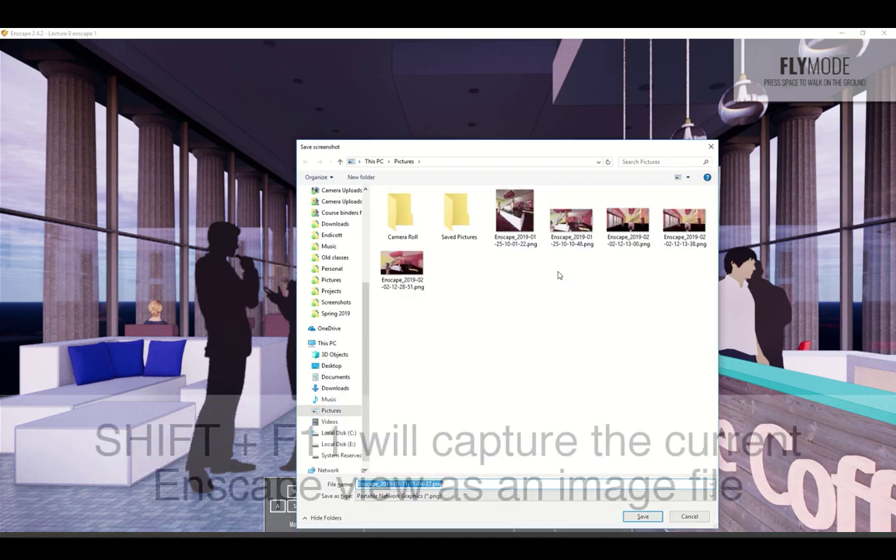